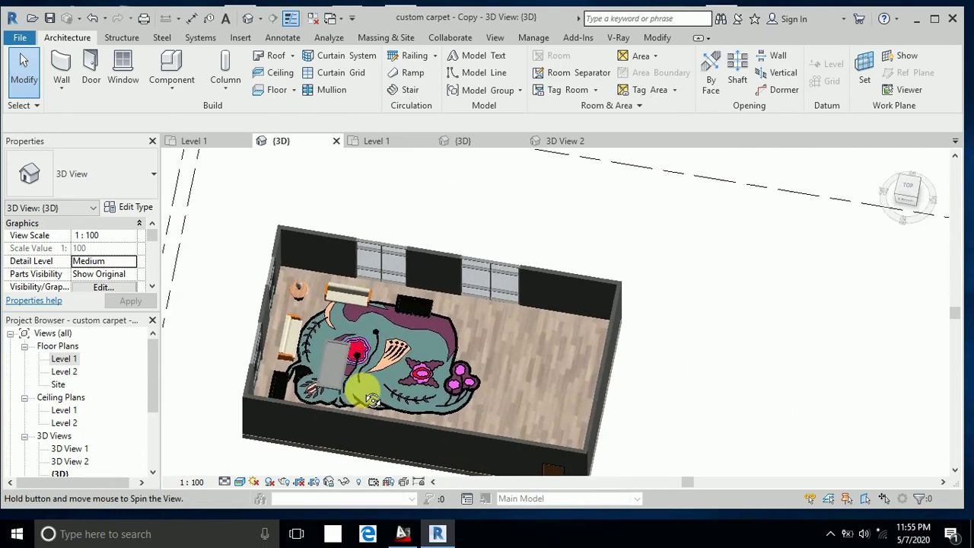
Zoom in and out on the finished carpet room in the 3D view.
scroll(395, 368, up, 5)
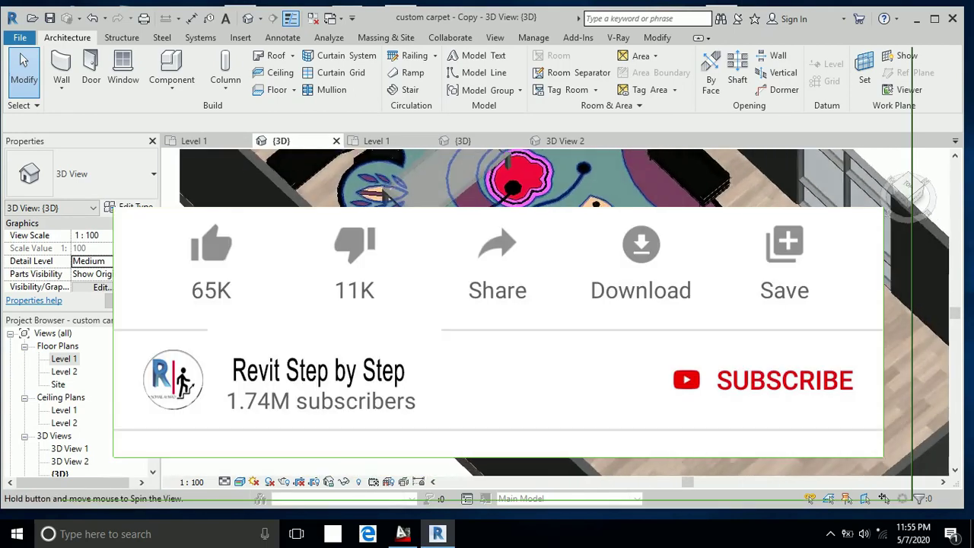
scroll(503, 347, down, 5)
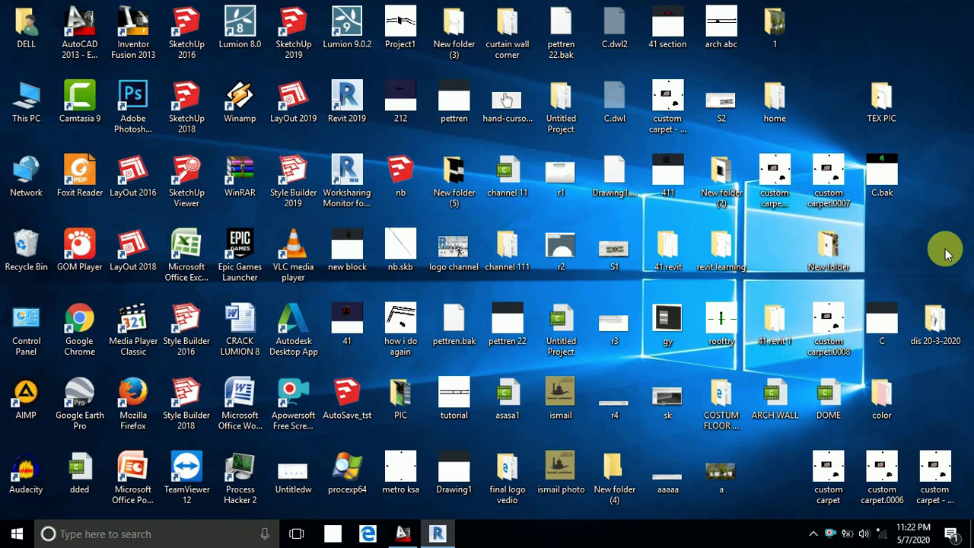
Restore the Revit carpet project window and recentre the room in the plan.
click(437, 533)
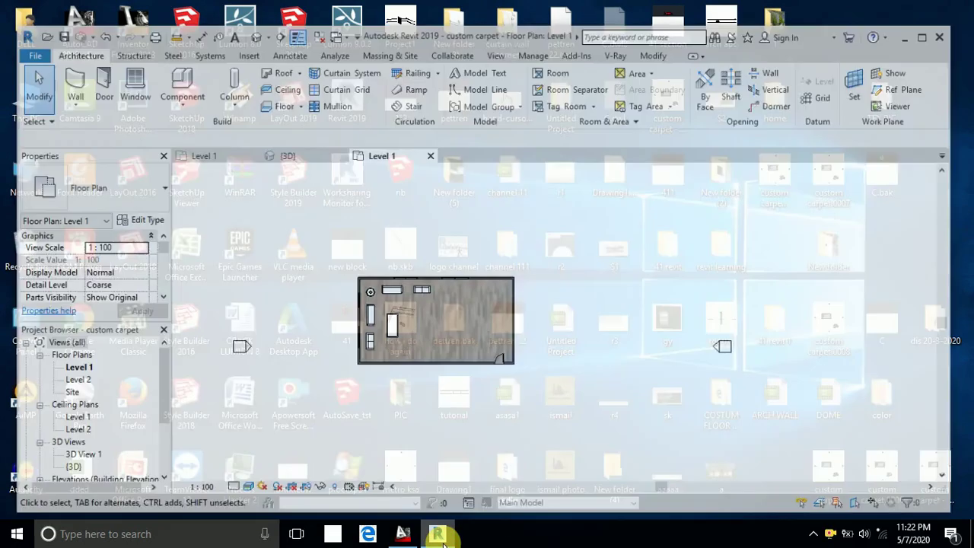
middle_drag(435, 406, 469, 387)
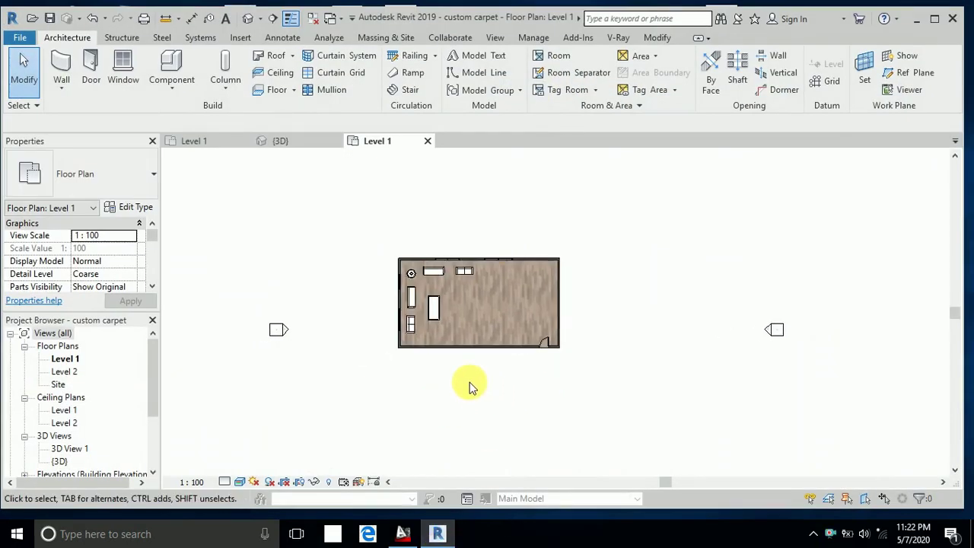
scroll(474, 383, up, 1)
scroll(472, 371, up, 1)
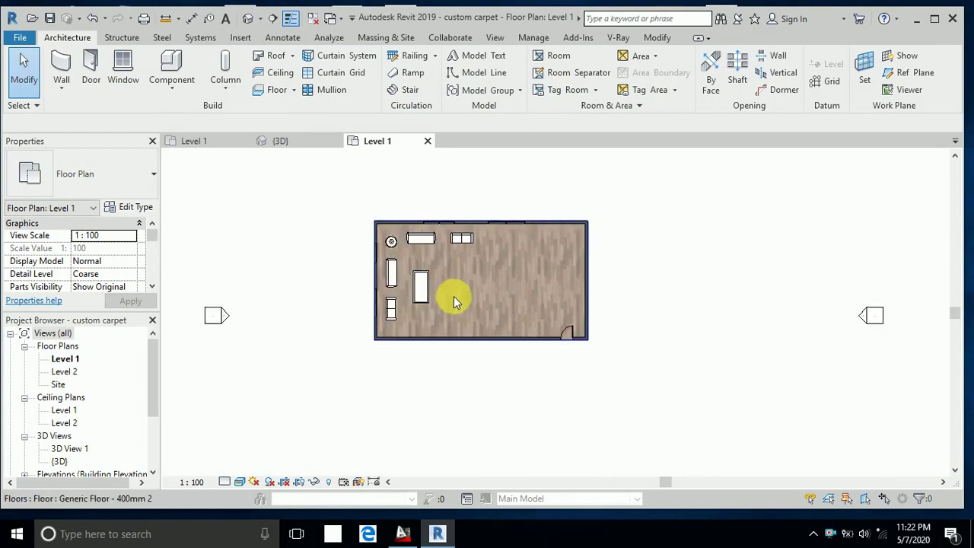
scroll(415, 327, up, 2)
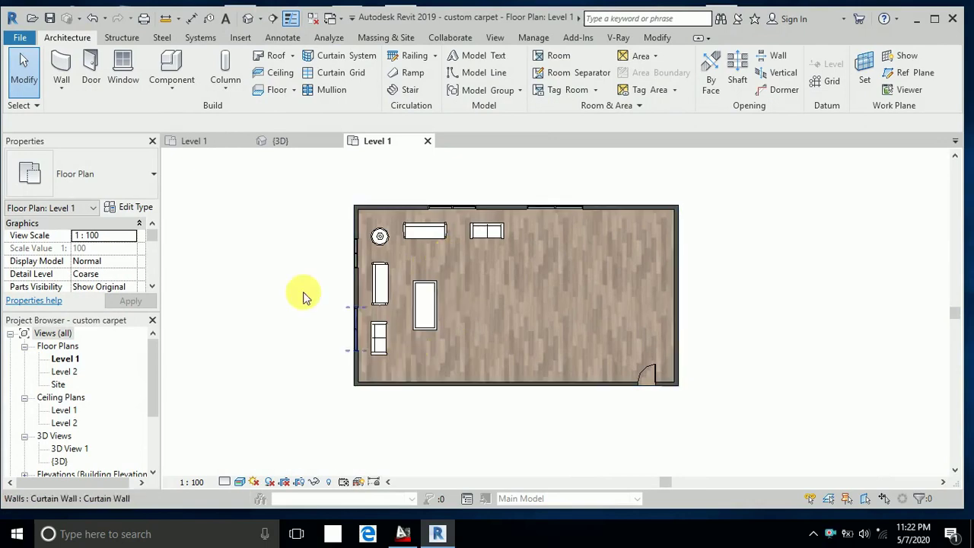
Open the {3D} view and orbit the room toward a top-down view.
click(248, 19)
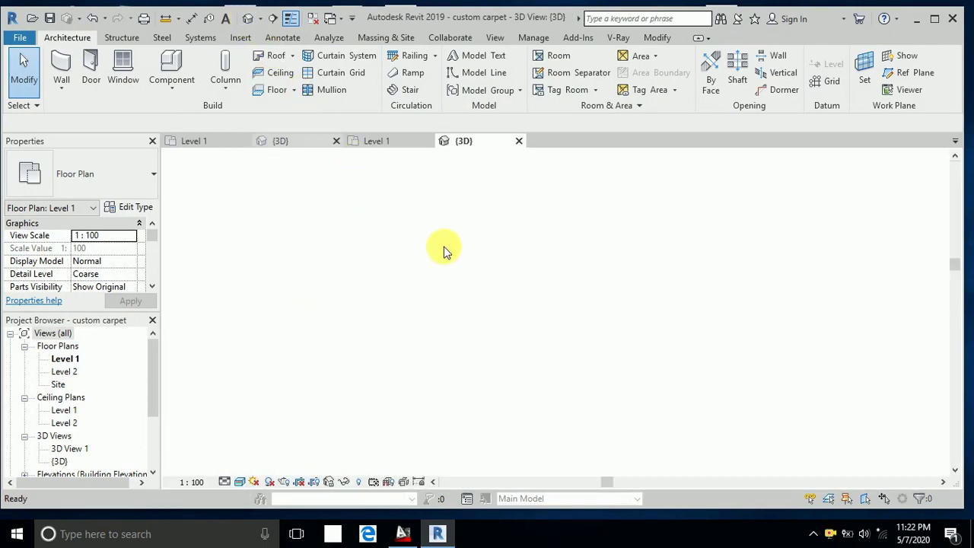
scroll(525, 286, up, 3)
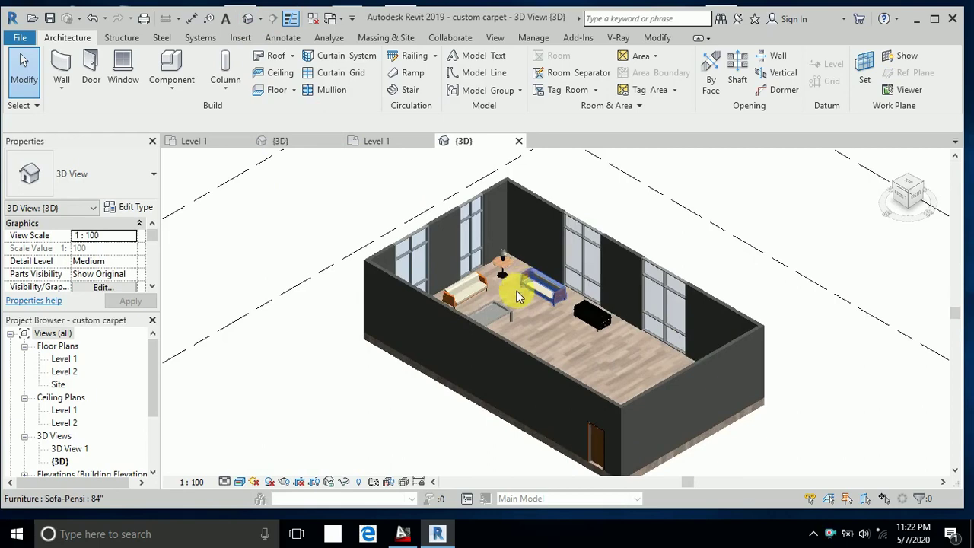
shift+middle_drag(500, 332, 467, 239)
scroll(461, 278, up, 5)
scroll(414, 274, down, 5)
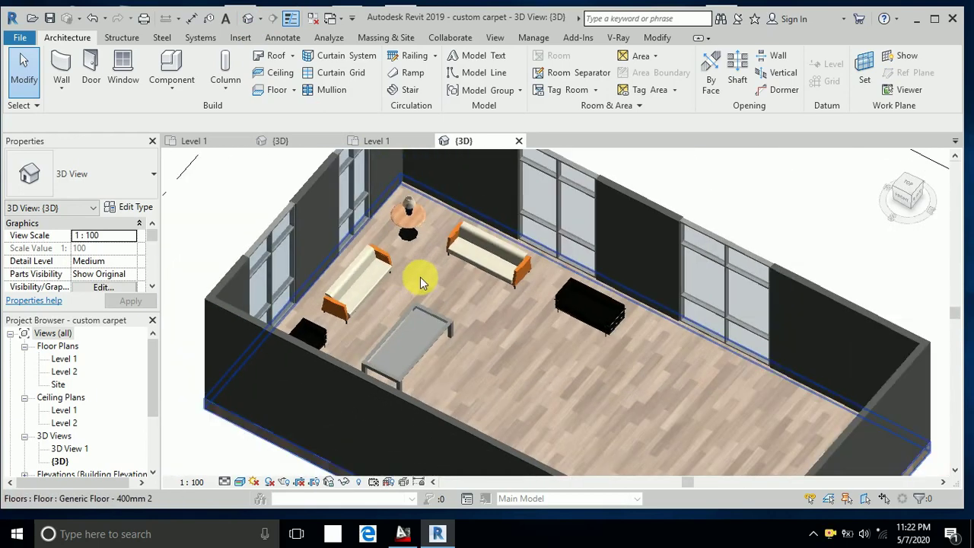
scroll(418, 286, up, 4)
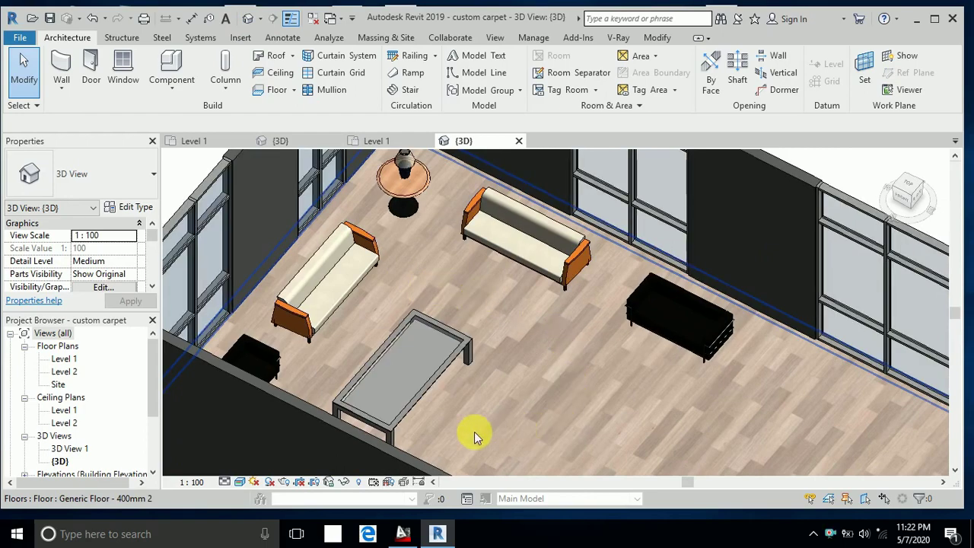
scroll(449, 289, down, 4)
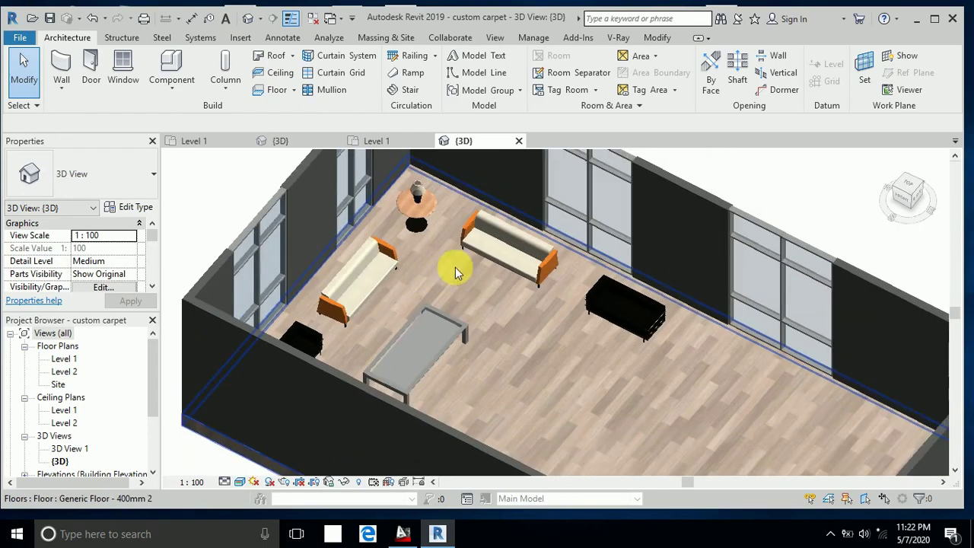
scroll(443, 303, down, 3)
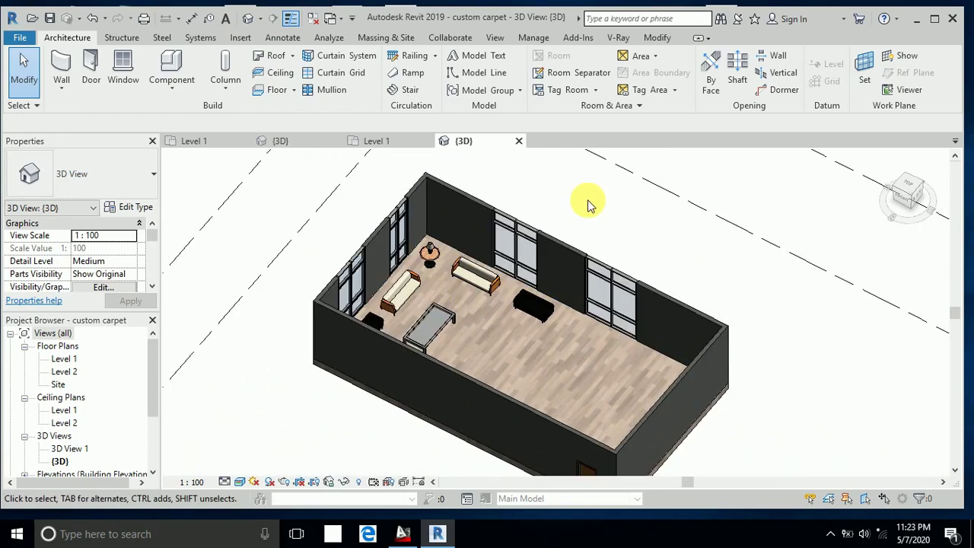
scroll(546, 209, down, 2)
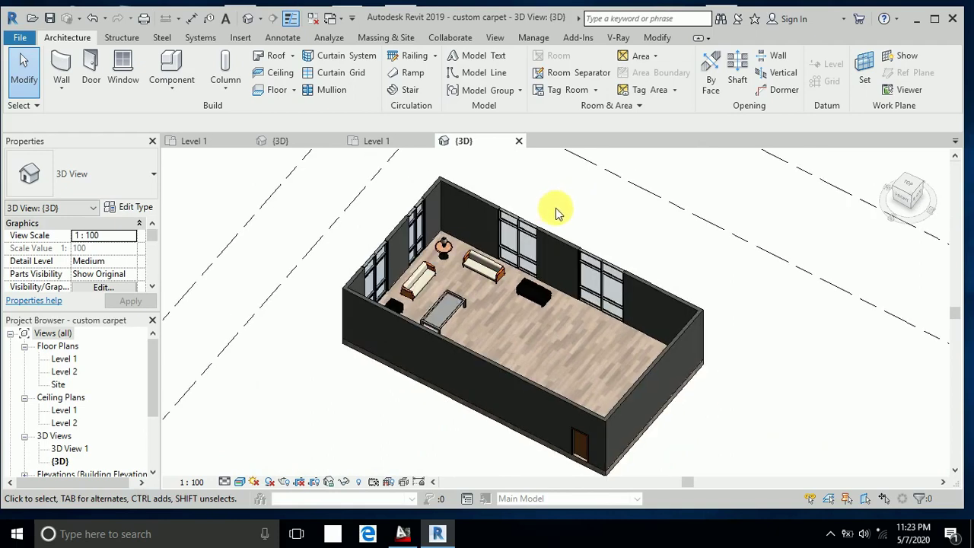
Open the Level 1 floor plan from Floor Plans and recentre it.
double_click(64, 358)
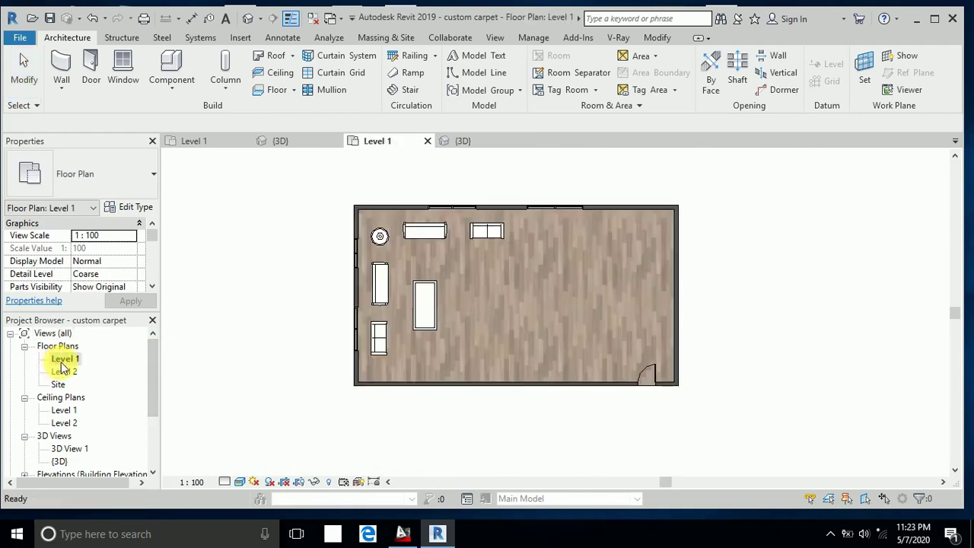
middle_drag(778, 371, 742, 366)
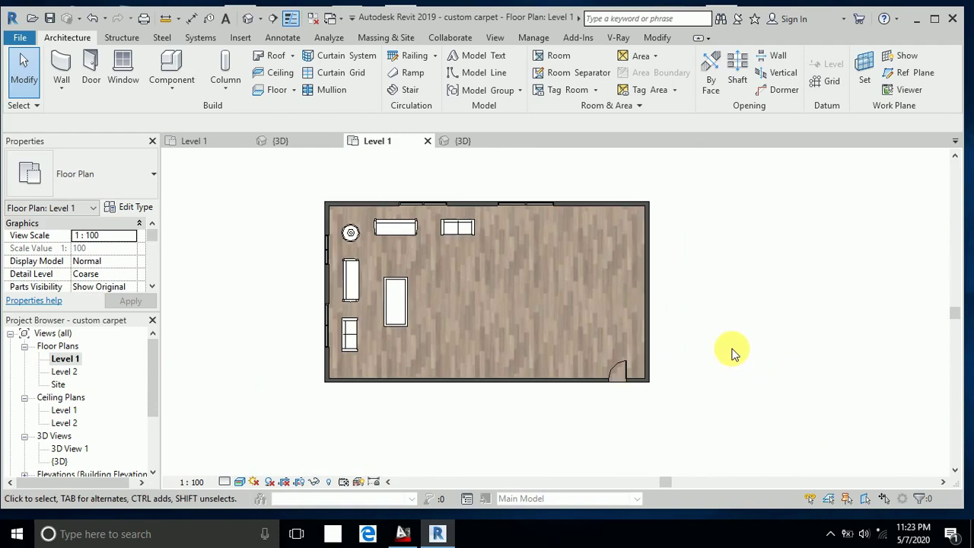
scroll(702, 374, up, 1)
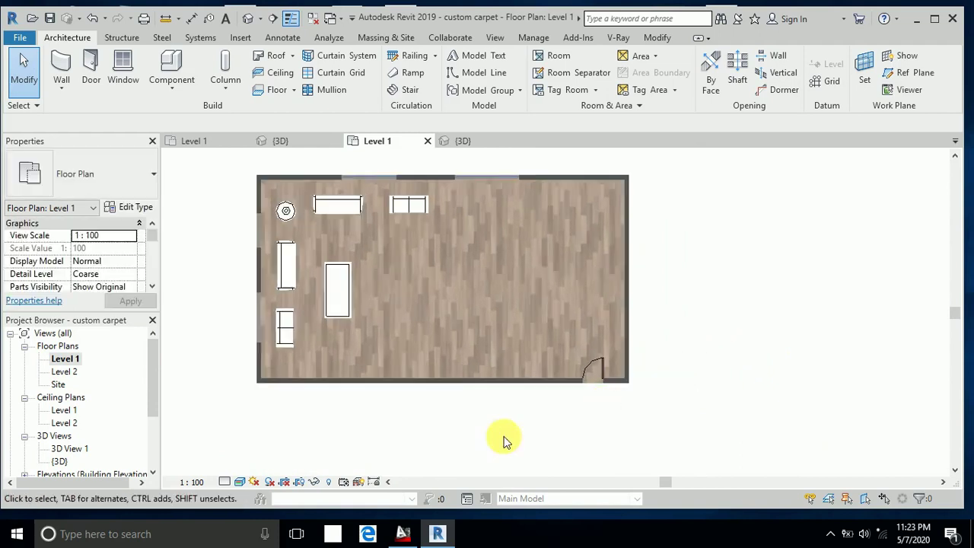
Switch to AutoCAD and adjust the view of the C.dwg carpet pattern.
click(404, 531)
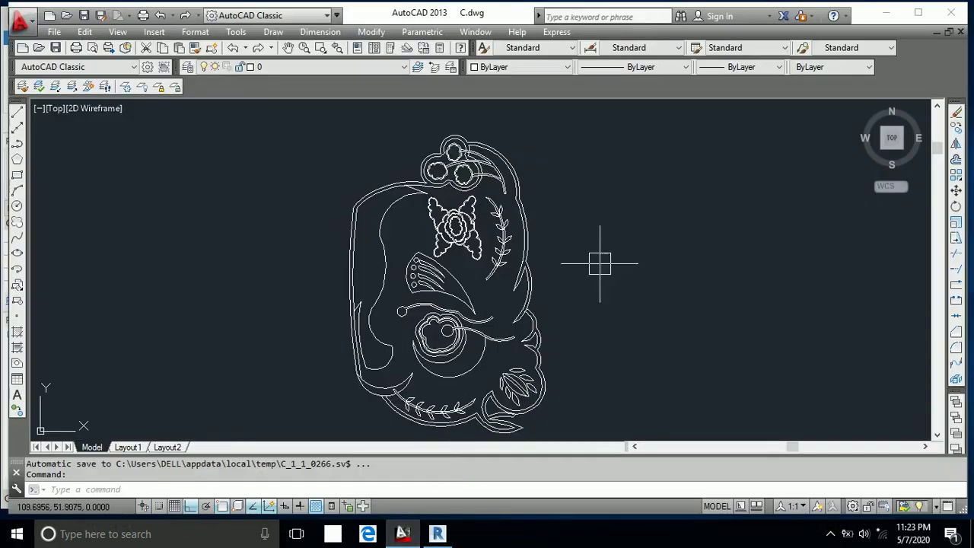
scroll(614, 243, down, 2)
scroll(552, 265, up, 3)
scroll(553, 264, down, 1)
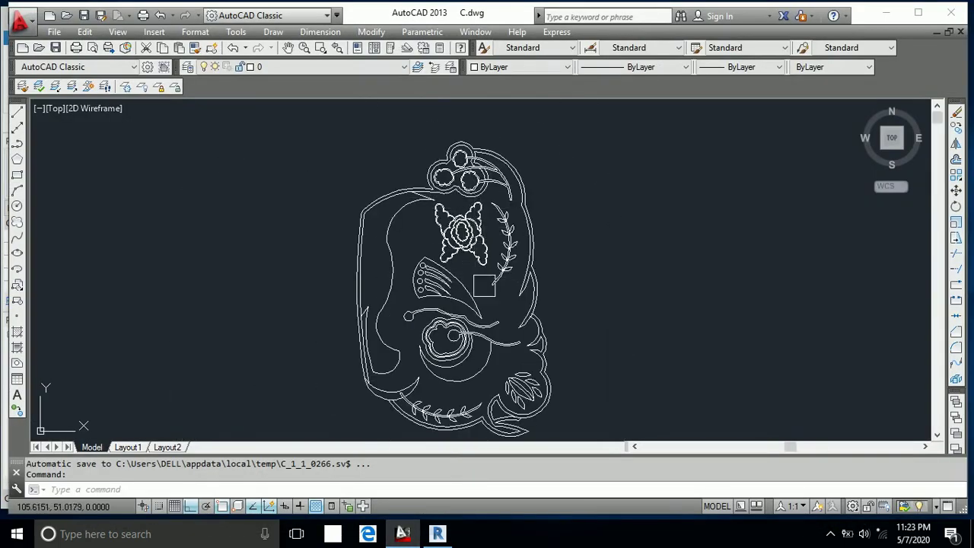
middle_drag(479, 282, 474, 270)
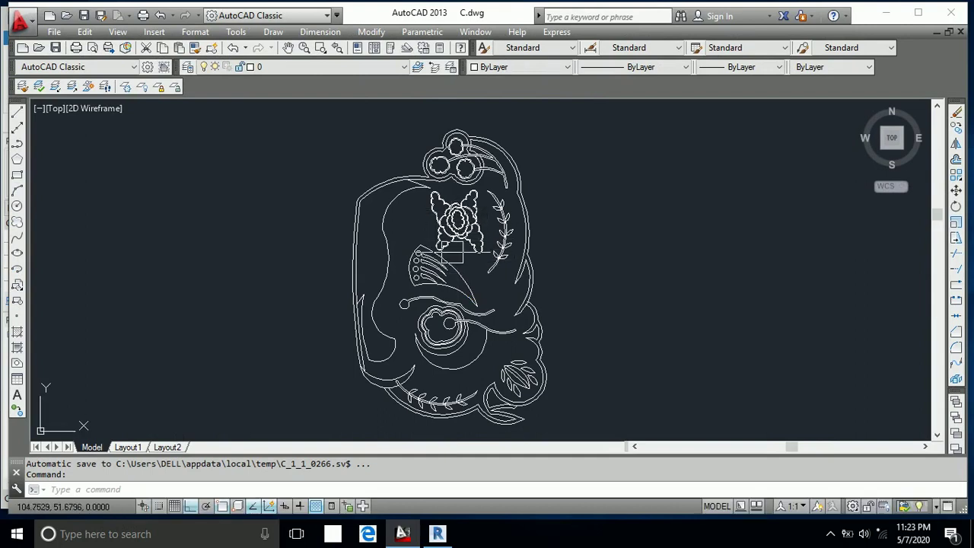
middle_drag(551, 271, 526, 267)
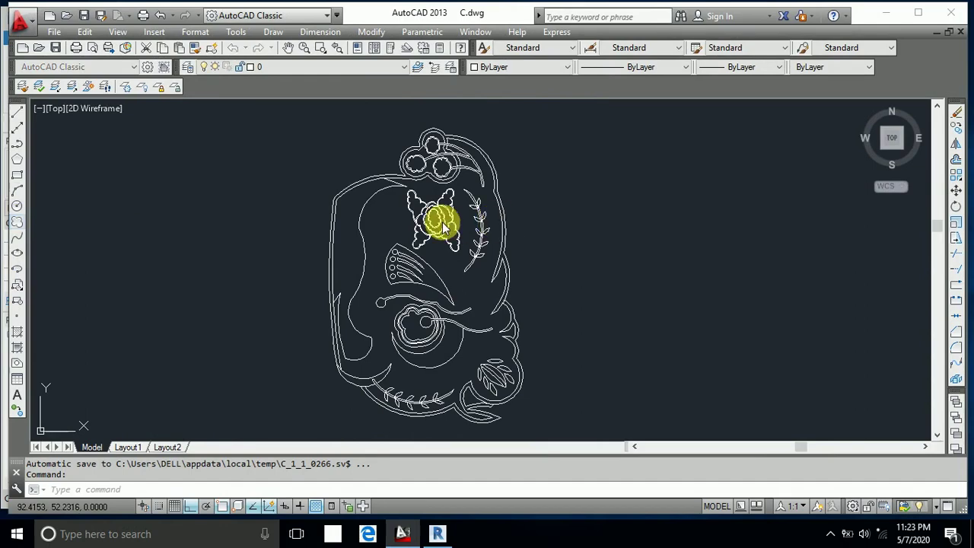
Draw a closed revision cloud to the right of the pattern.
click(17, 223)
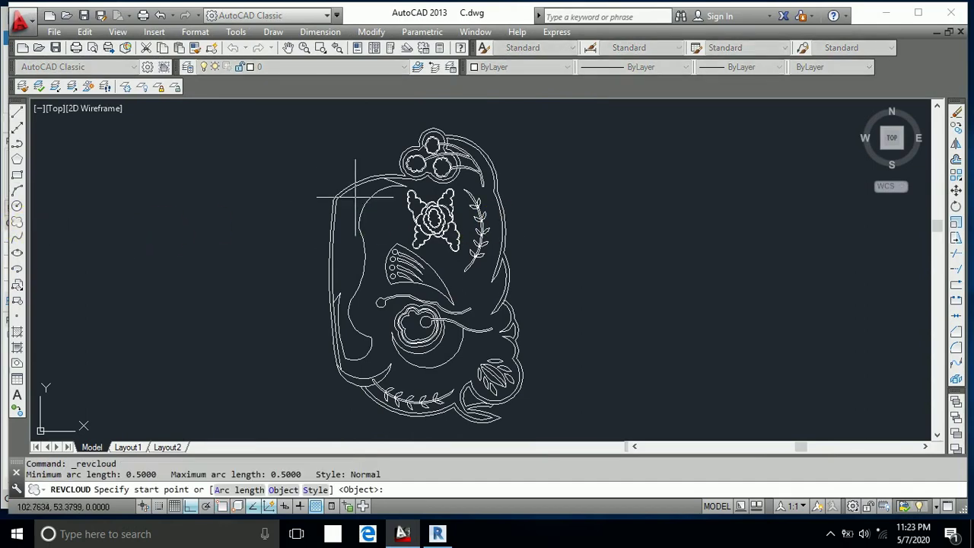
scroll(436, 150, up, 4)
scroll(412, 185, down, 2)
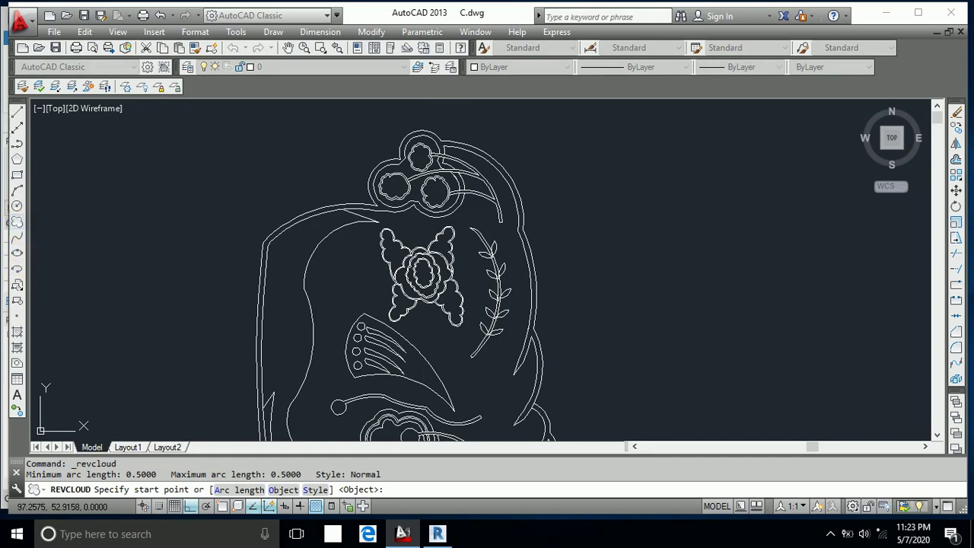
scroll(685, 183, up, 2)
click(627, 194)
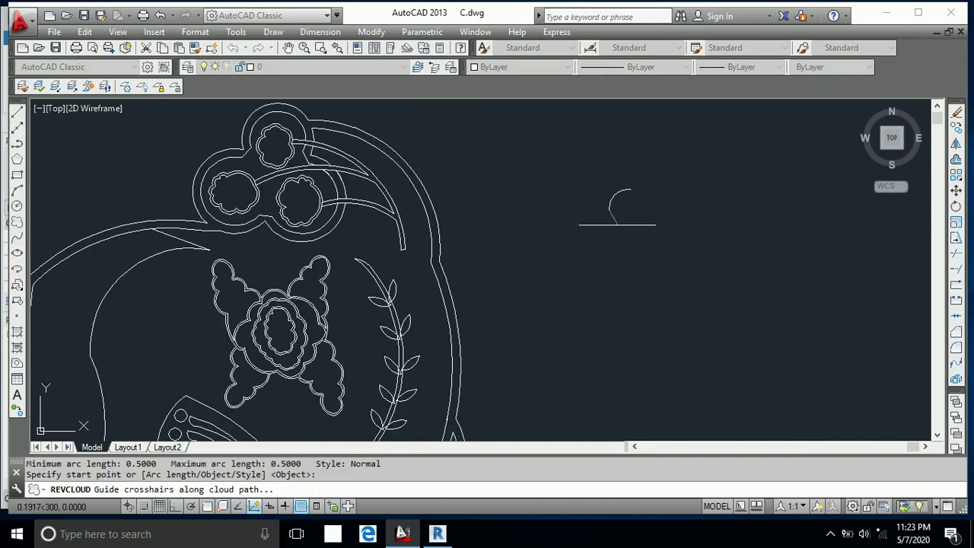
mouse_move(661, 234)
mouse_down()
mouse_move(684, 208)
mouse_move(593, 201)
mouse_up()
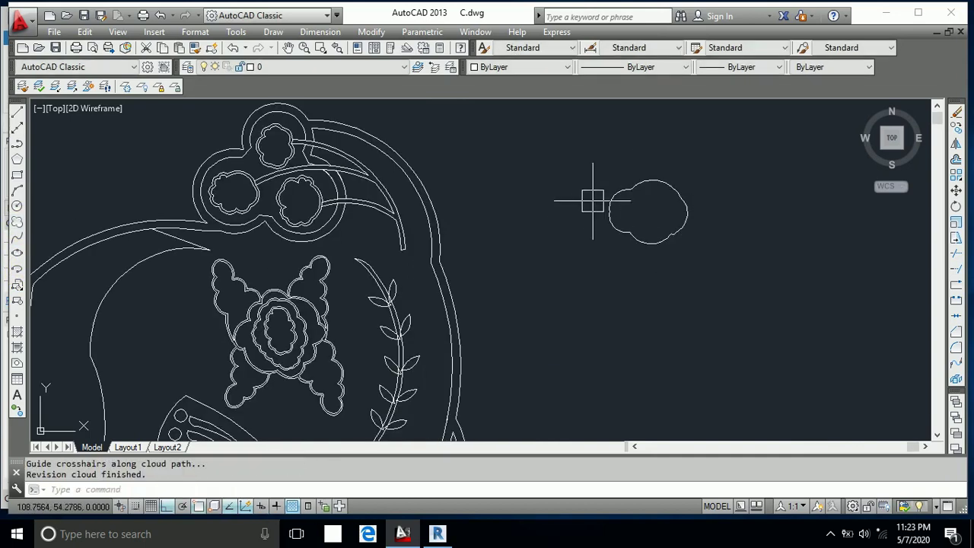
Offset the revision cloud outward by 0.2 with the O (OFFSET) command.
key(Escape)
text(o)
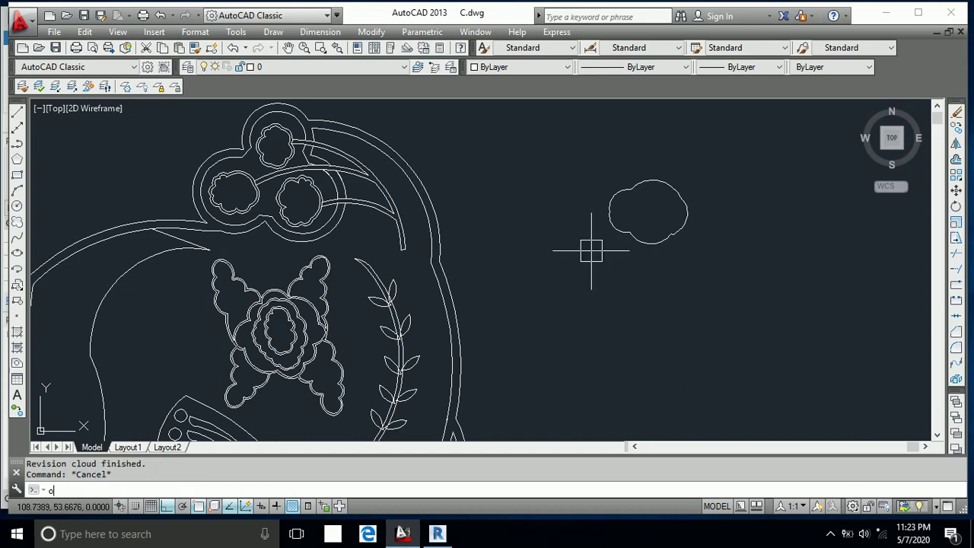
key(Return)
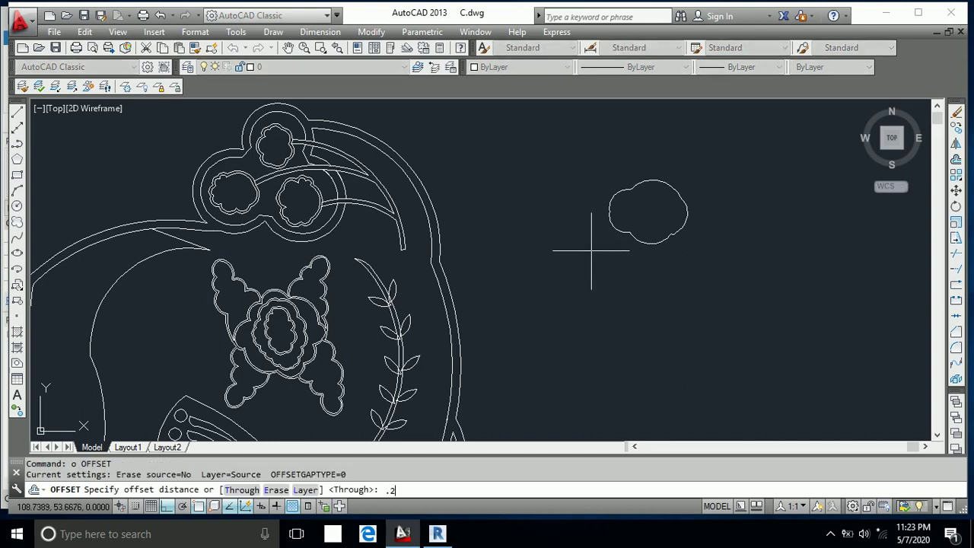
key(Return)
click(647, 243)
click(662, 243)
scroll(663, 243, down, 2)
key(Escape)
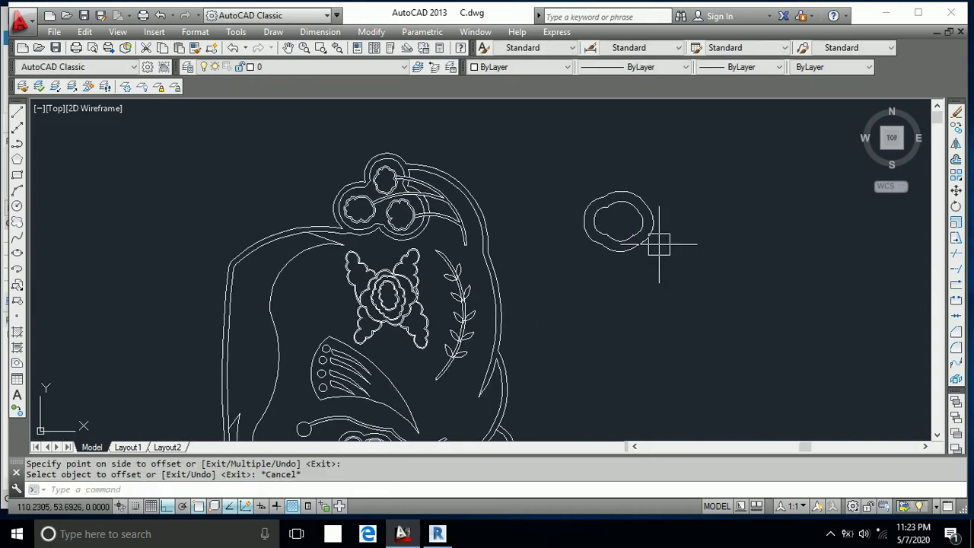
Draw a three-point arc to the right of the cloud.
click(17, 190)
scroll(655, 216, up, 5)
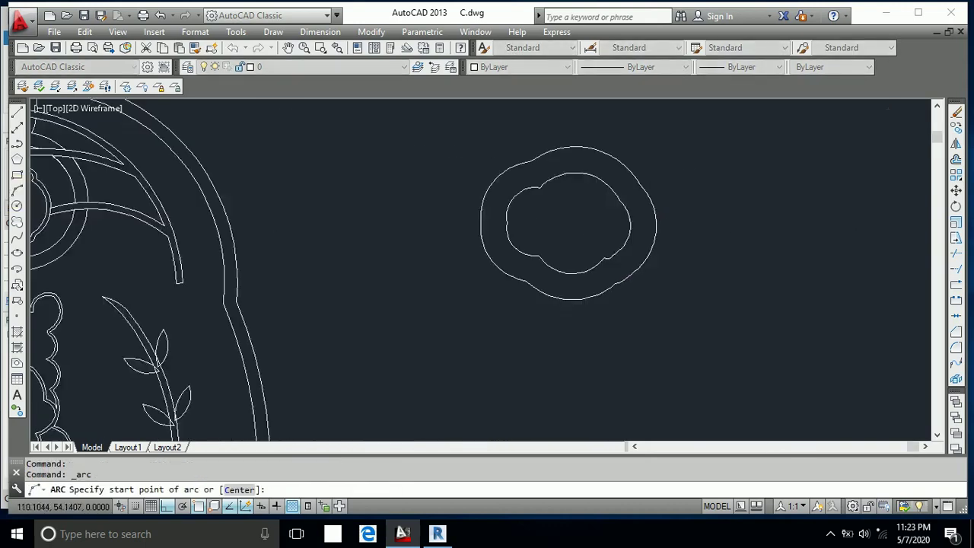
click(563, 227)
click(696, 264)
scroll(715, 304, down, 5)
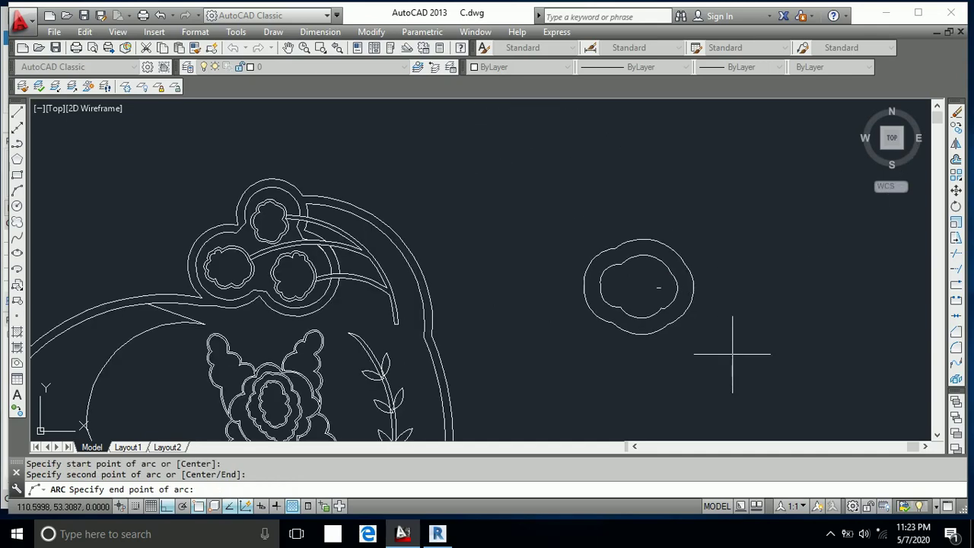
click(732, 351)
Draw a second three-point arc running from the cloud downward.
key(Return)
scroll(617, 245, down, 4)
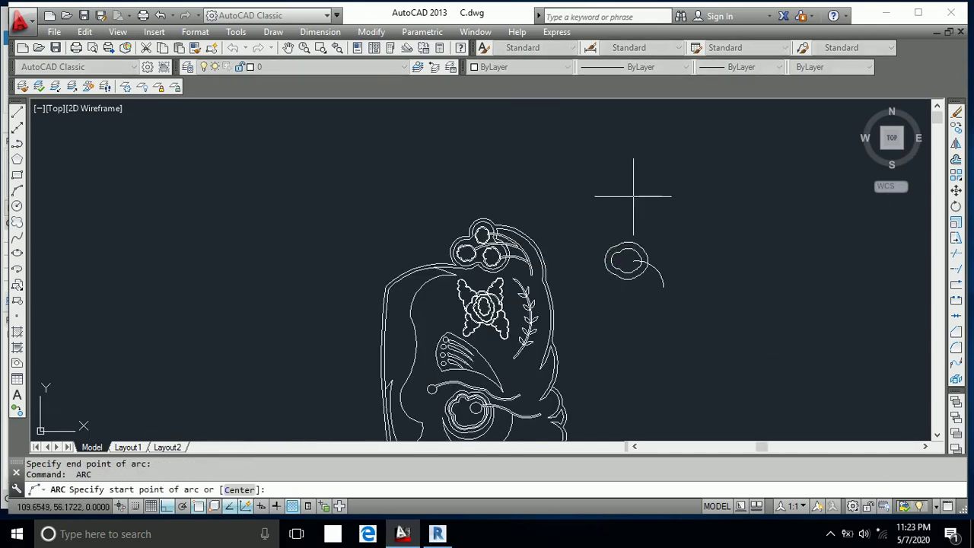
click(625, 207)
click(583, 263)
click(599, 320)
click(613, 366)
key(Escape)
Crossing-select the stray cloud, arcs and curve, erase them, and recentre the pattern.
scroll(637, 330, up, 5)
click(639, 290)
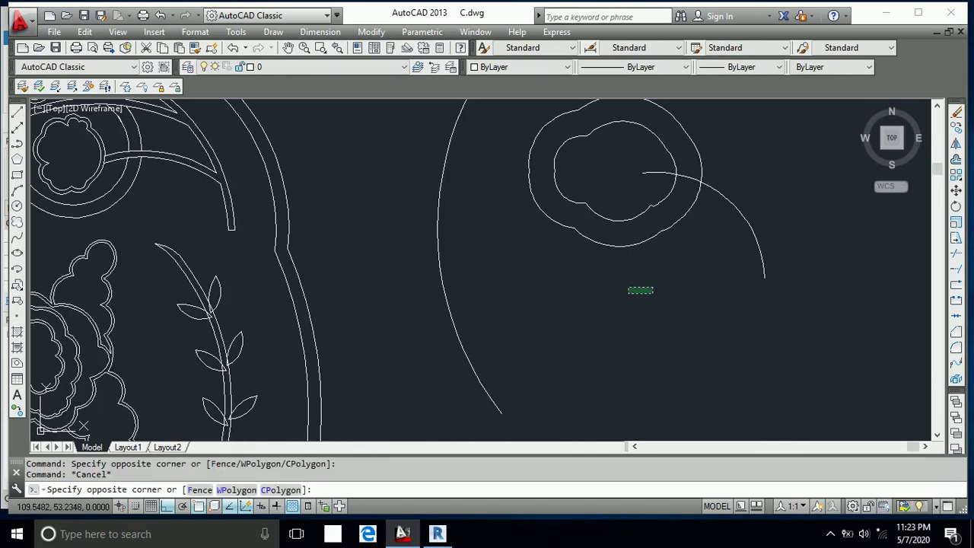
scroll(639, 290, down, 1)
click(510, 149)
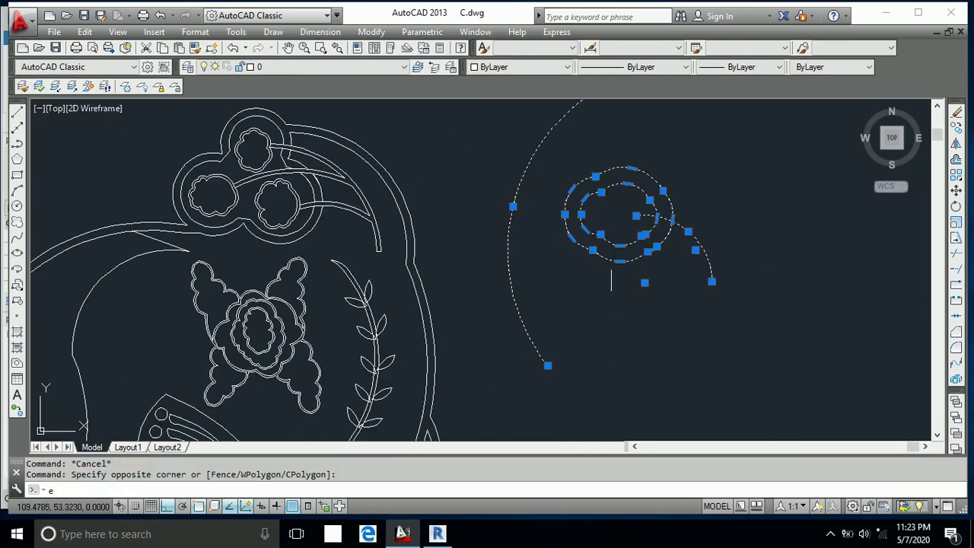
key(Return)
scroll(619, 285, down, 4)
middle_drag(620, 285, 647, 203)
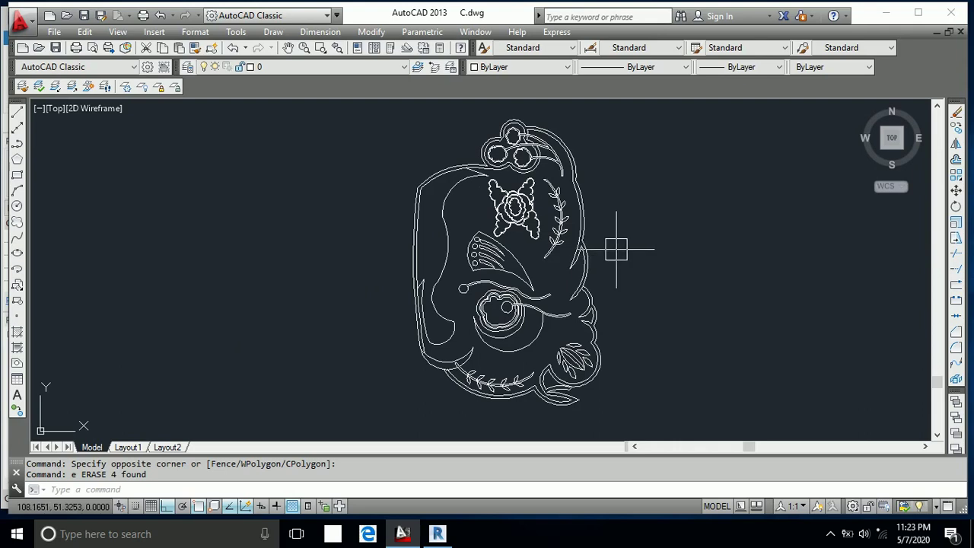
middle_drag(626, 268, 610, 262)
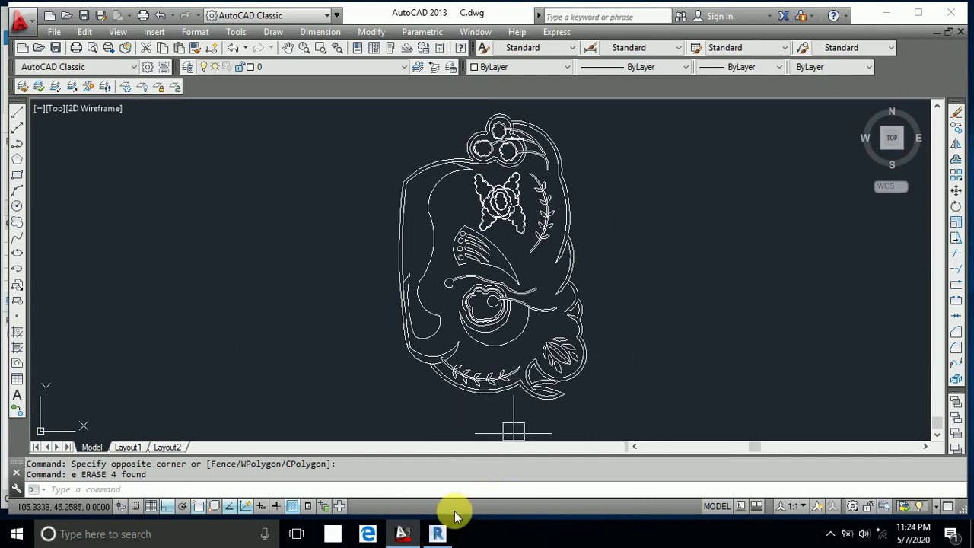
Switch to Revit and import C.dwg from the Desktop via Insert > Import CAD.
click(439, 532)
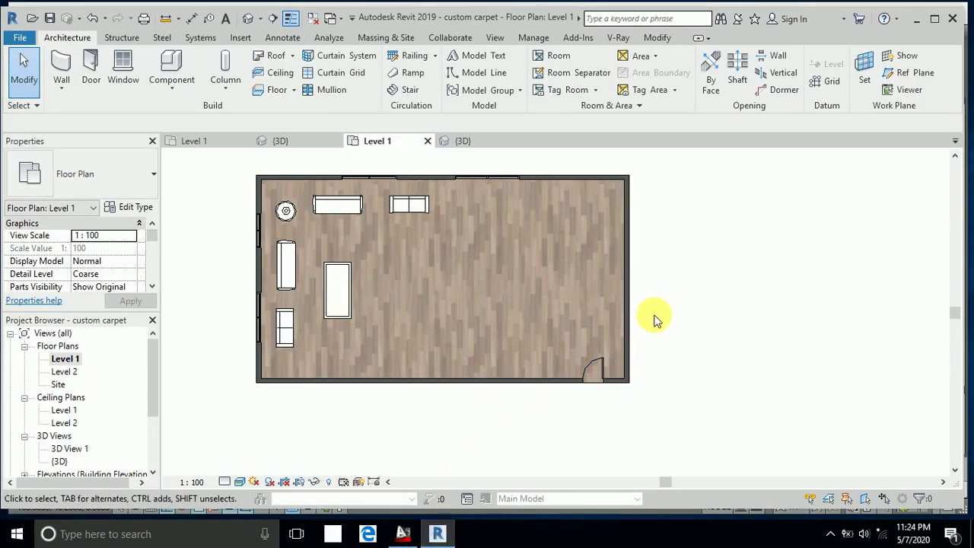
middle_drag(663, 289, 674, 310)
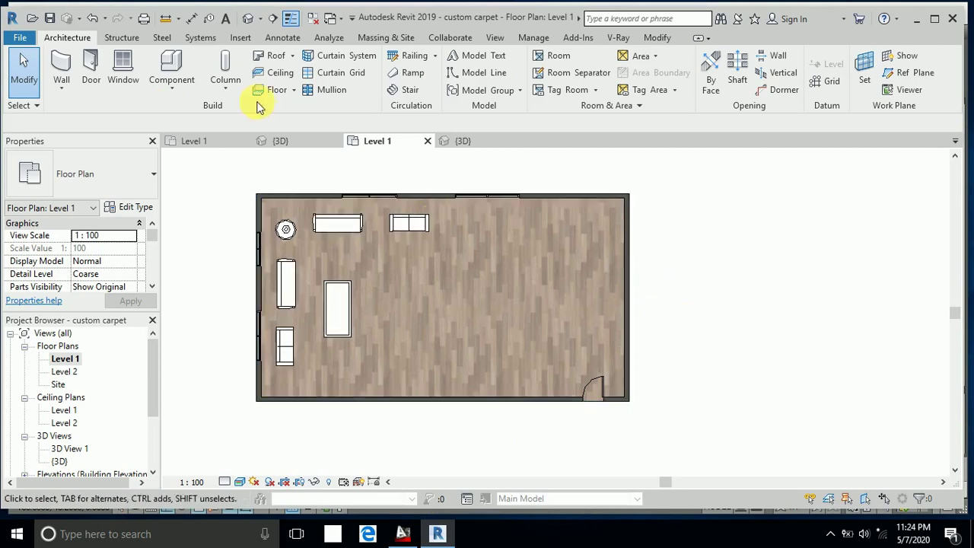
click(242, 38)
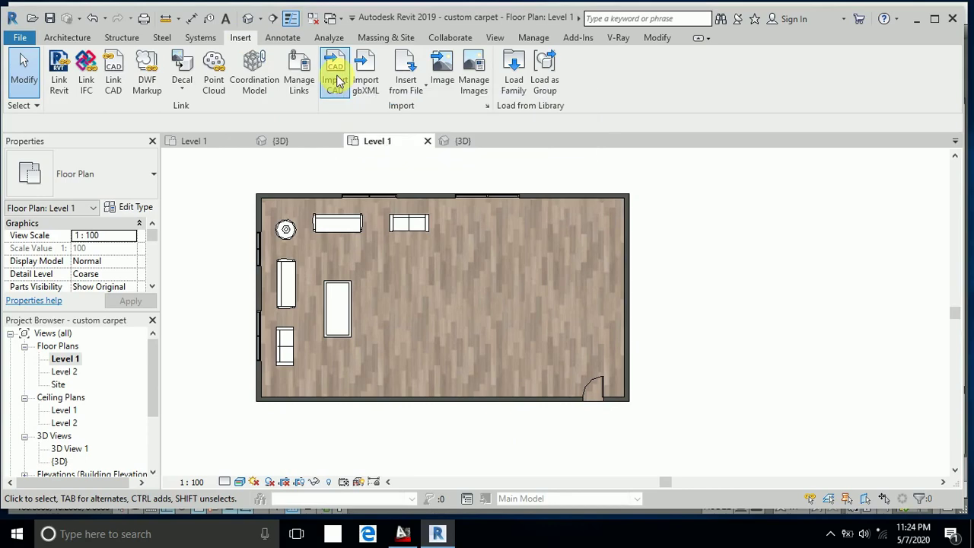
click(339, 80)
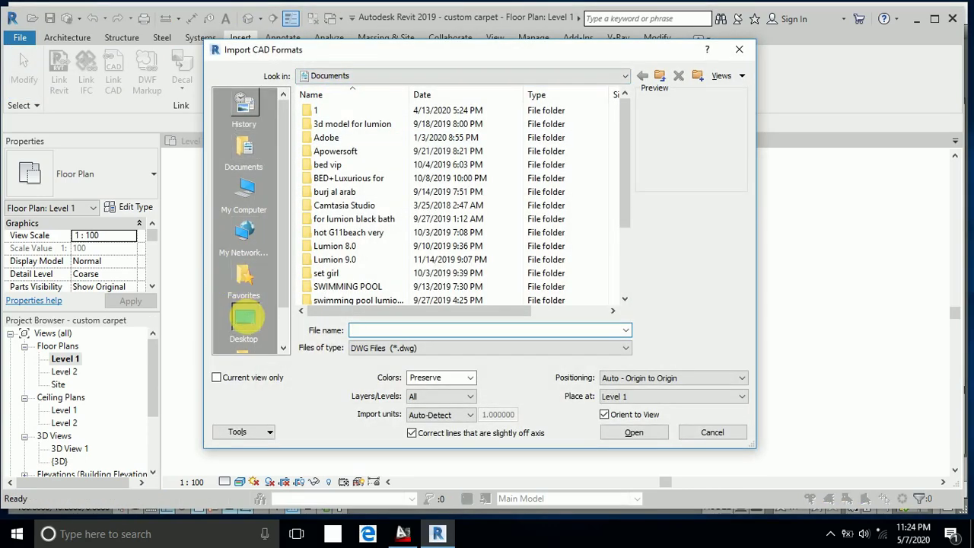
click(246, 321)
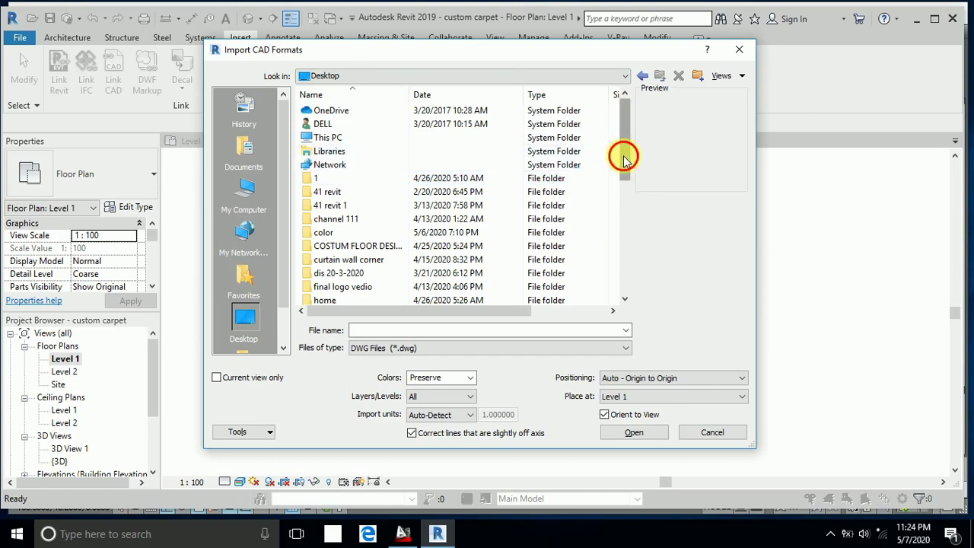
drag(623, 154, 620, 281)
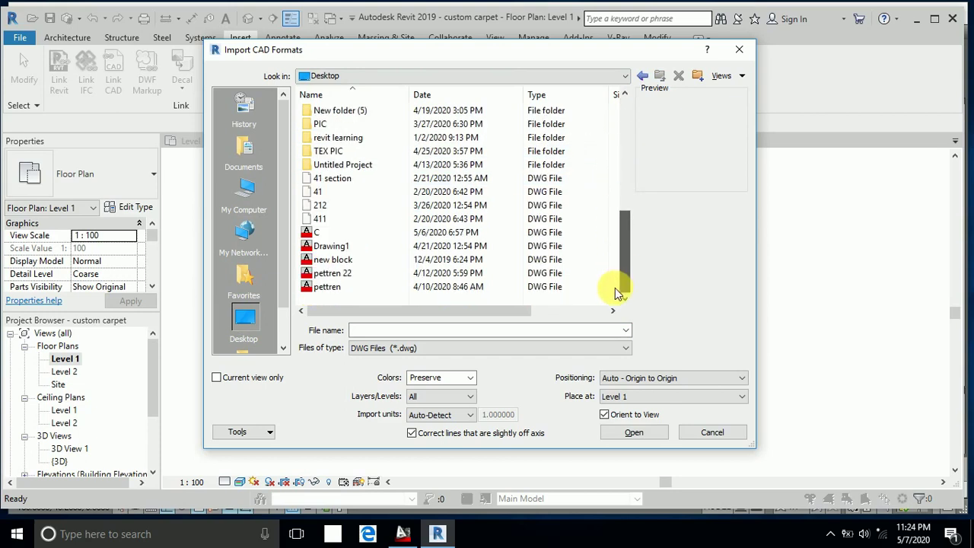
click(325, 235)
click(635, 434)
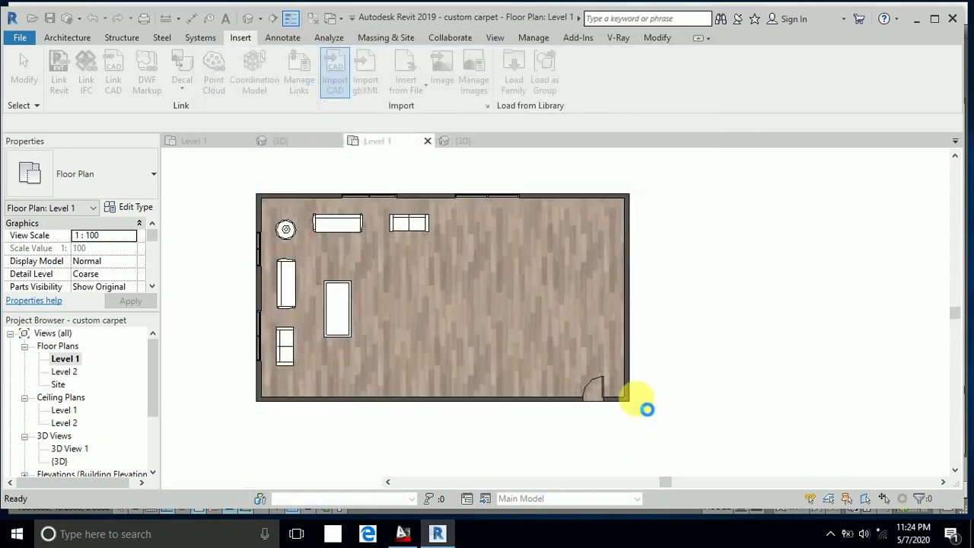
Select the imported C.dwg and explode it into 396 model lines.
scroll(476, 333, down, 8)
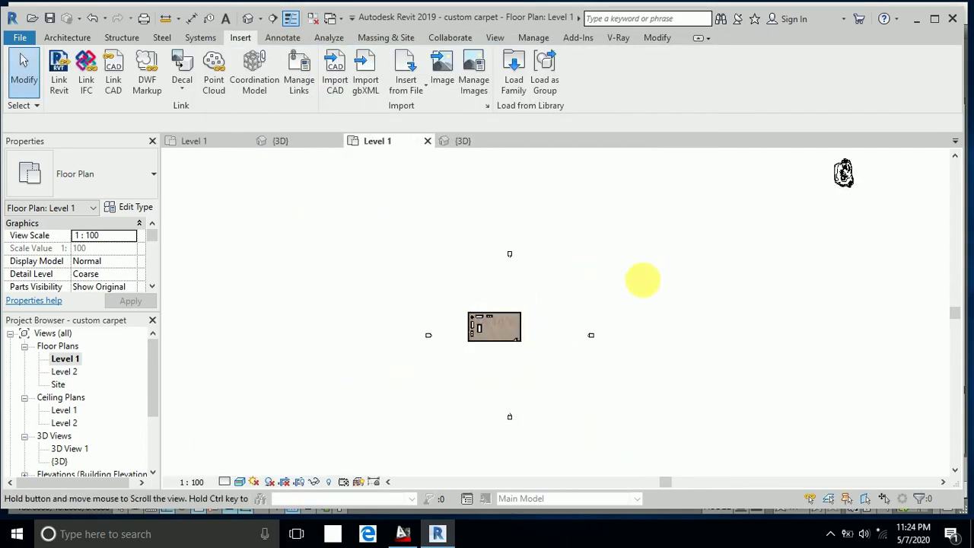
middle_drag(641, 279, 562, 349)
scroll(773, 242, up, 6)
middle_drag(822, 246, 657, 296)
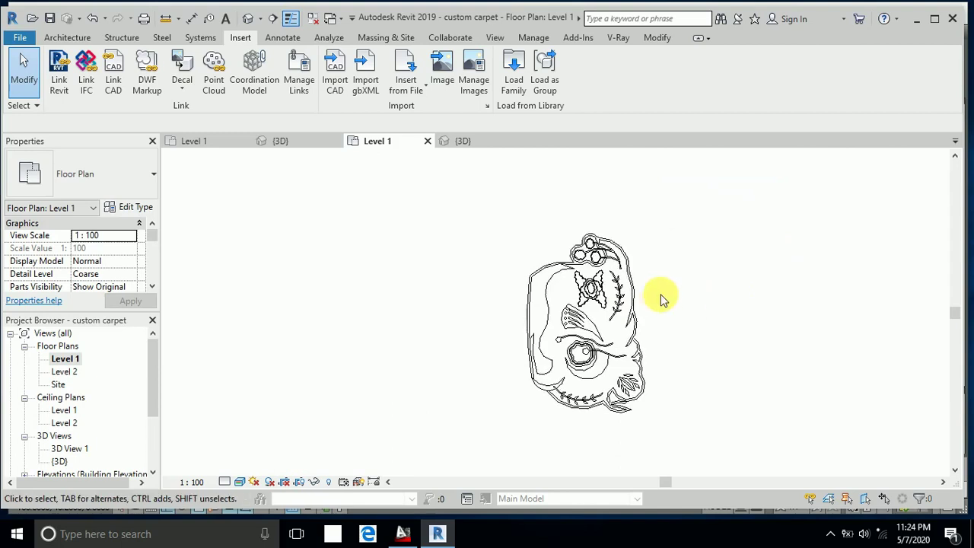
click(619, 271)
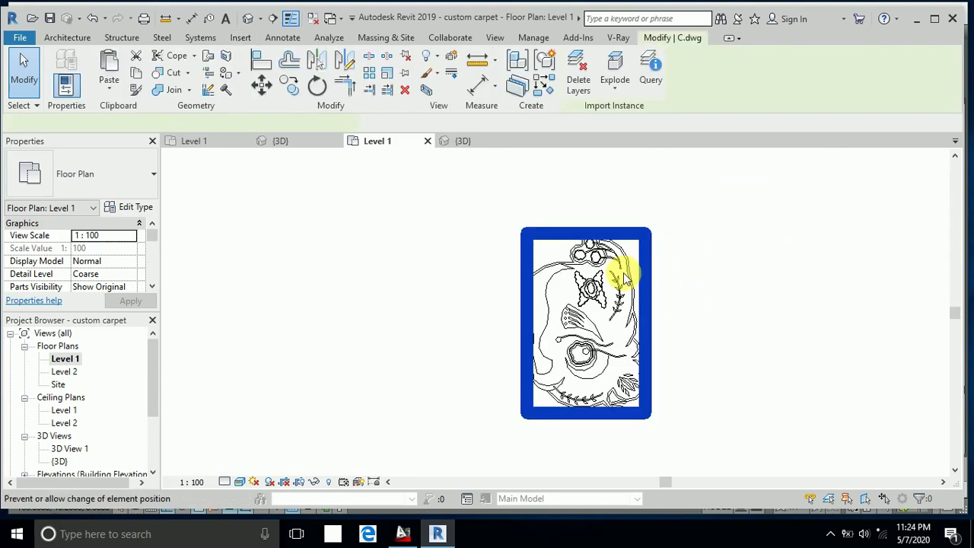
click(616, 68)
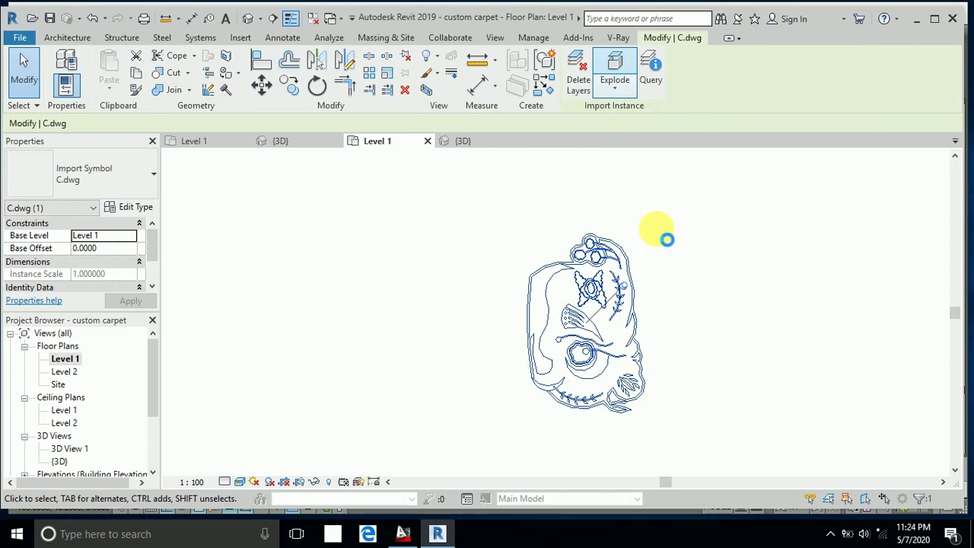
Window-select the exploded pattern lines and start the Move tool.
scroll(543, 244, down, 2)
mouse_move(658, 370)
mouse_down()
mouse_move(681, 388)
mouse_move(675, 373)
mouse_up()
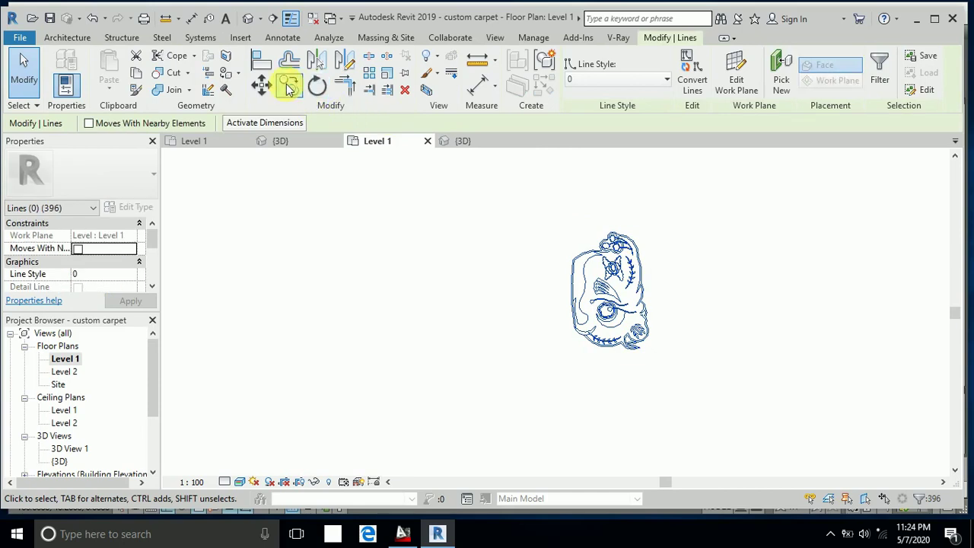
click(261, 84)
Move the pattern lines from their centre to just below the room.
click(614, 283)
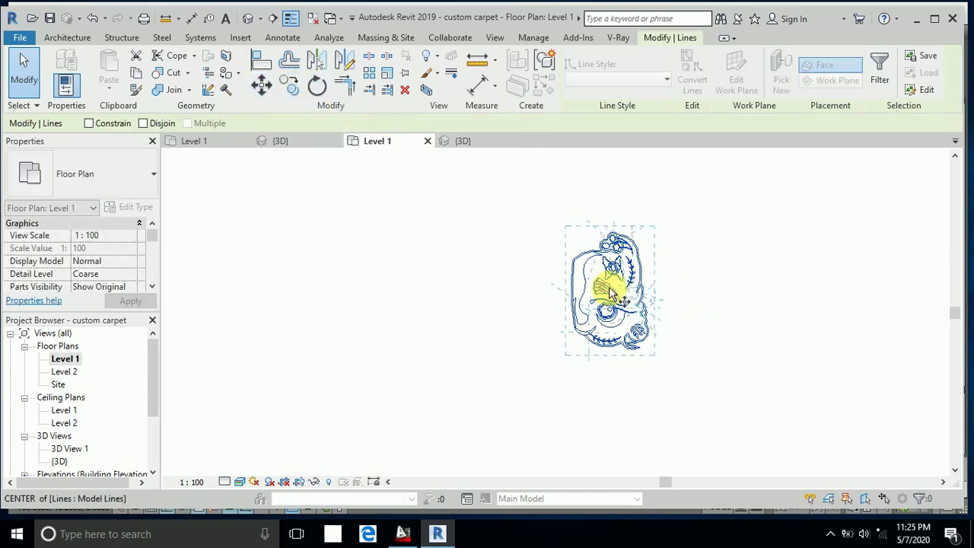
scroll(639, 228, down, 3)
scroll(521, 312, up, 2)
scroll(508, 326, up, 3)
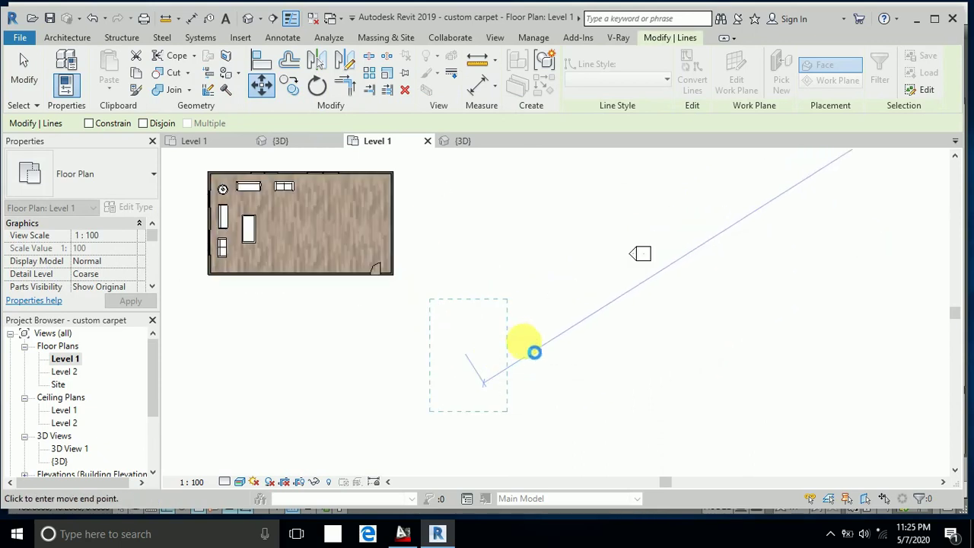
click(557, 304)
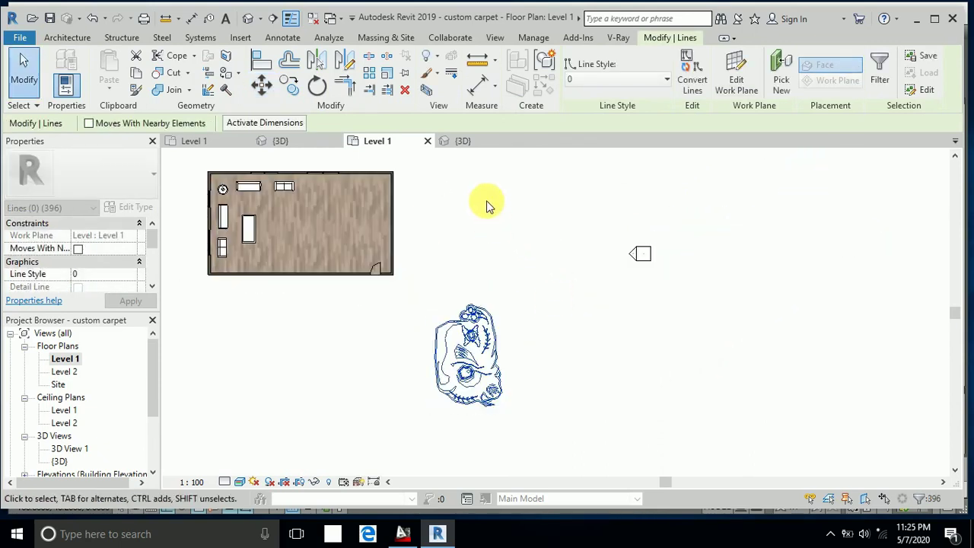
Rotate the pattern about 90° around its top so it lies horizontally.
click(318, 88)
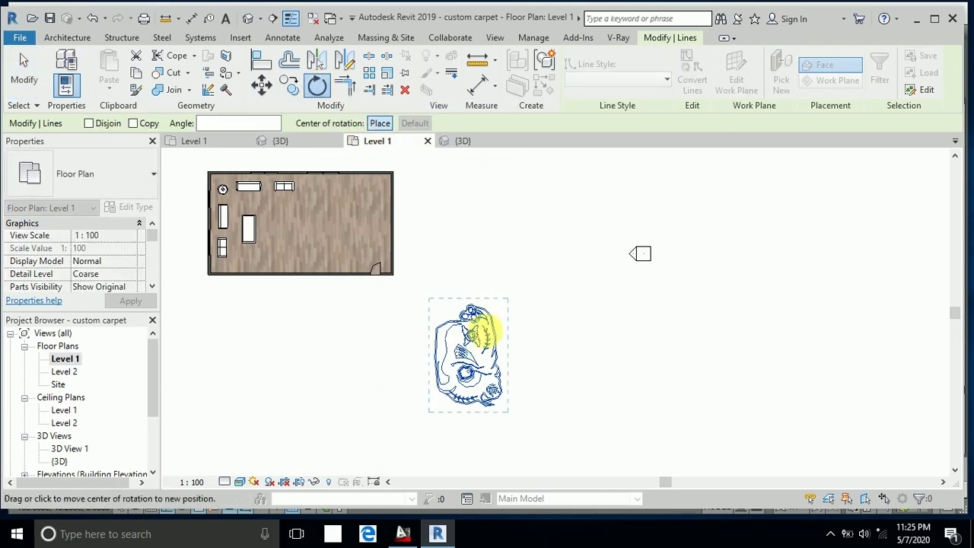
drag(468, 354, 466, 301)
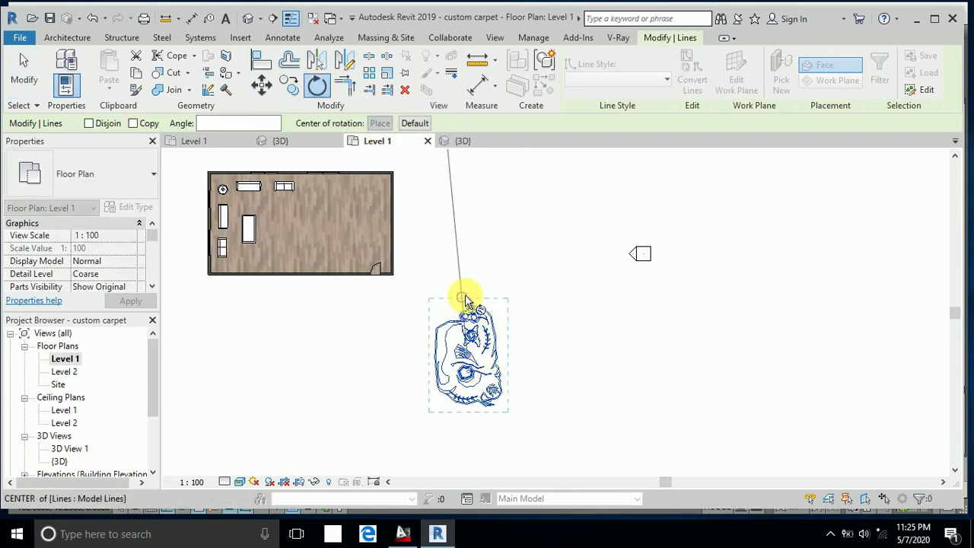
click(467, 284)
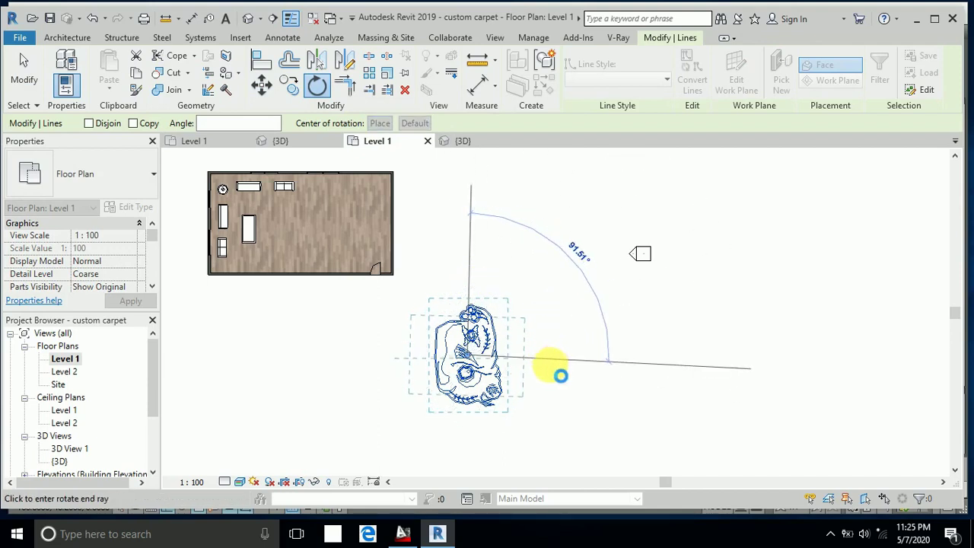
click(532, 391)
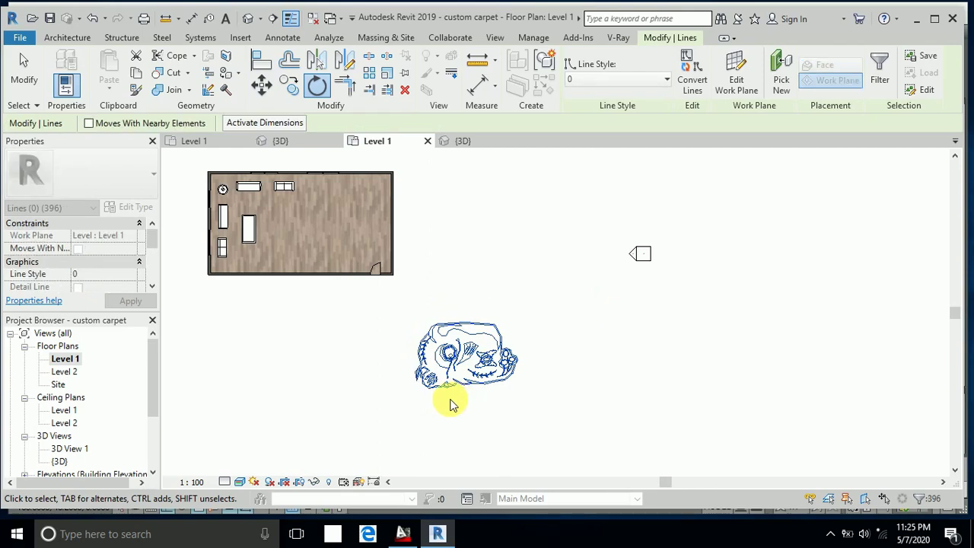
scroll(445, 350, up, 4)
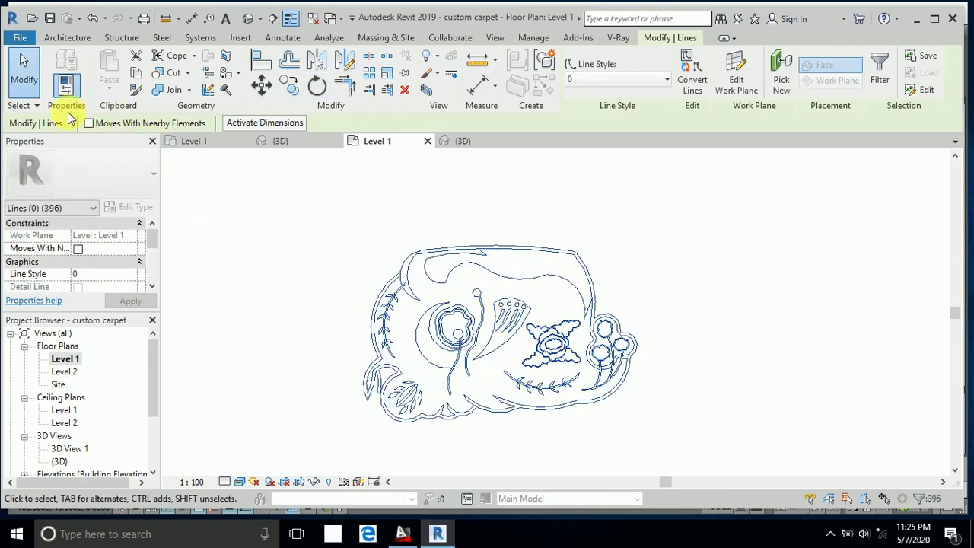
click(25, 67)
scroll(522, 282, down, 2)
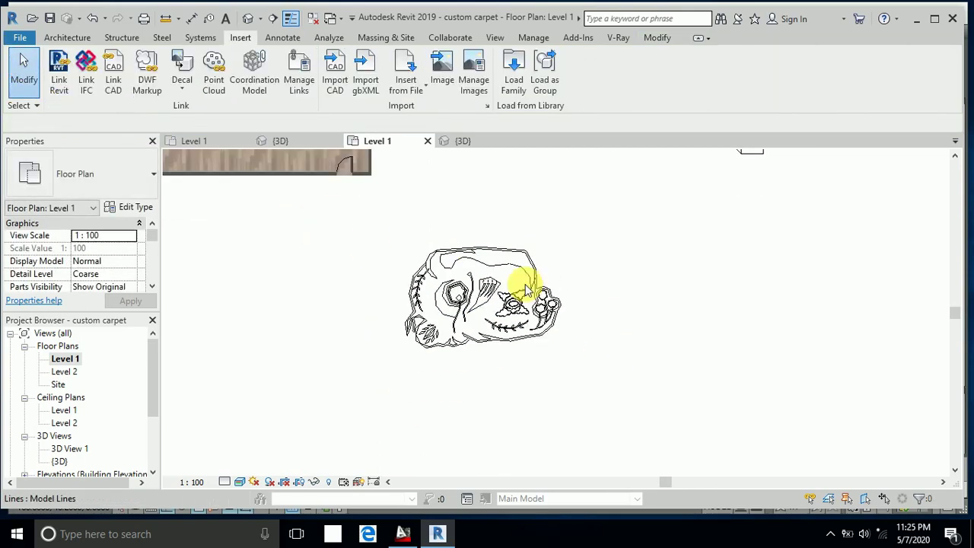
scroll(445, 279, up, 1)
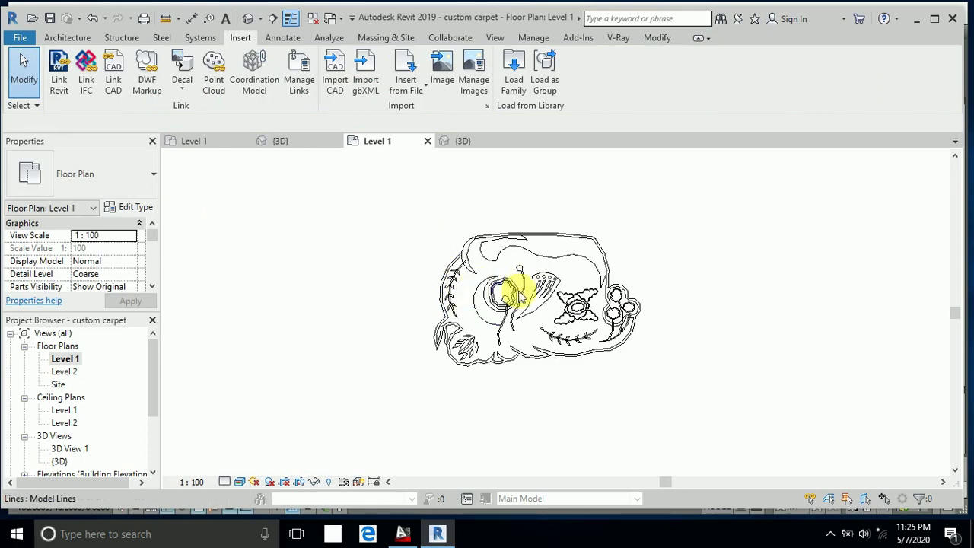
scroll(502, 258, up, 1)
scroll(525, 285, down, 1)
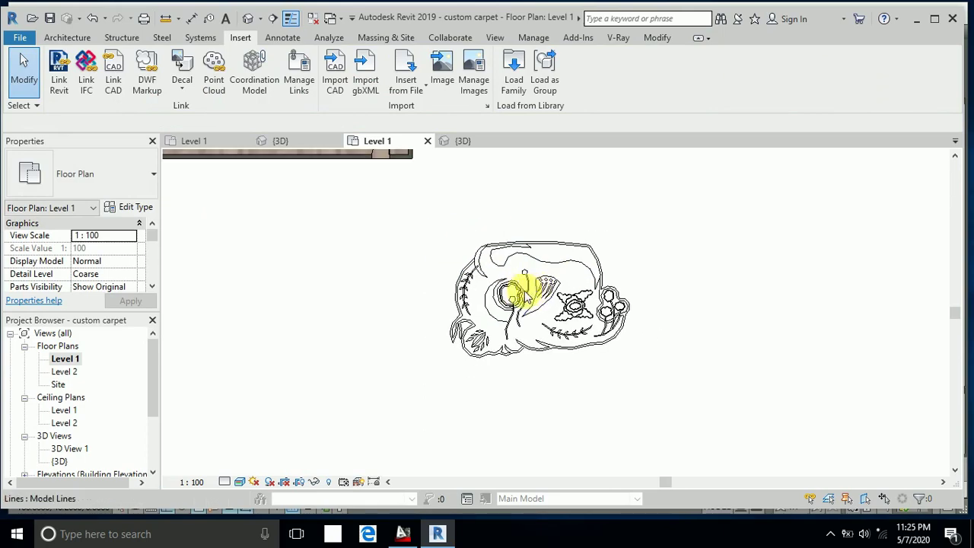
mouse_move(495, 256)
middle_down()
mouse_move(477, 252)
mouse_move(481, 260)
middle_up()
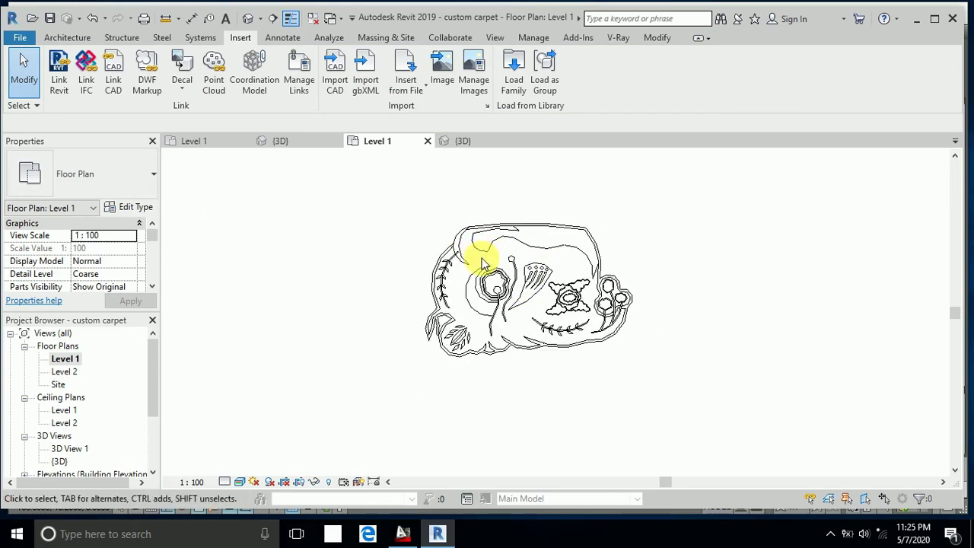
scroll(485, 262, up, 1)
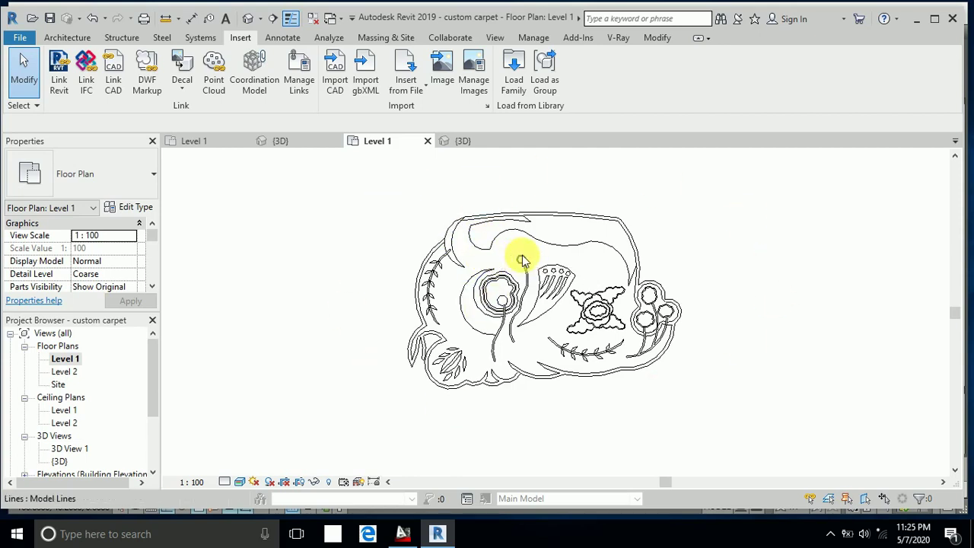
middle_drag(539, 254, 528, 256)
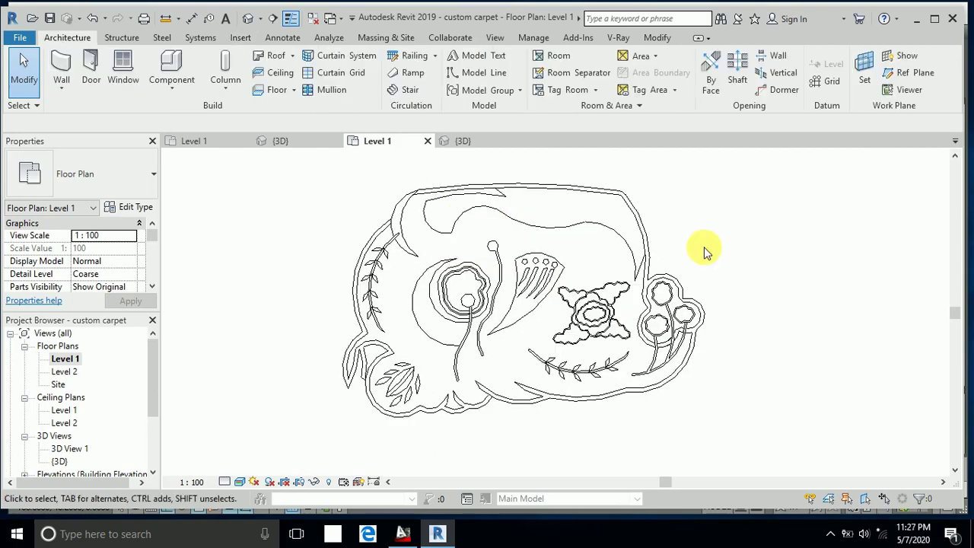
middle_drag(703, 251, 702, 251)
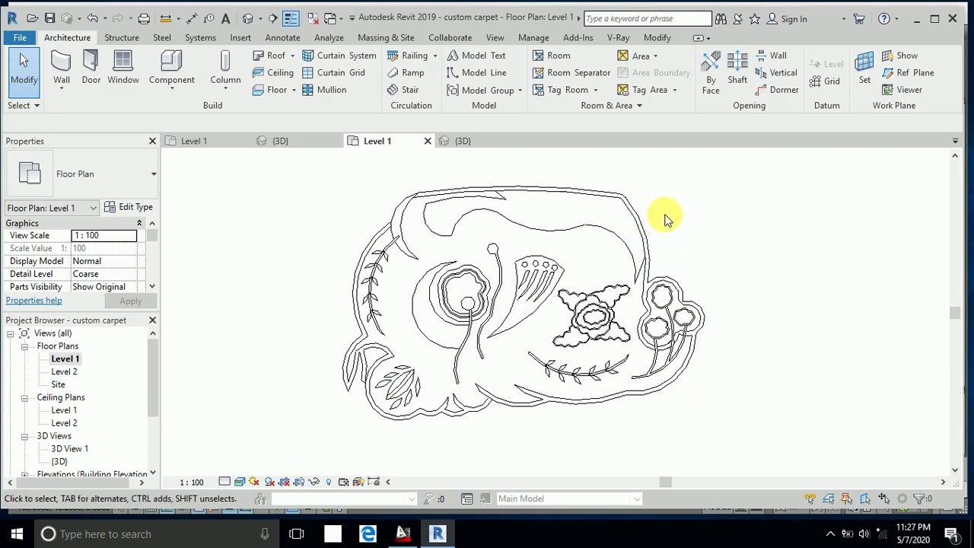
mouse_move(670, 225)
middle_down()
mouse_move(676, 234)
mouse_move(665, 226)
middle_up()
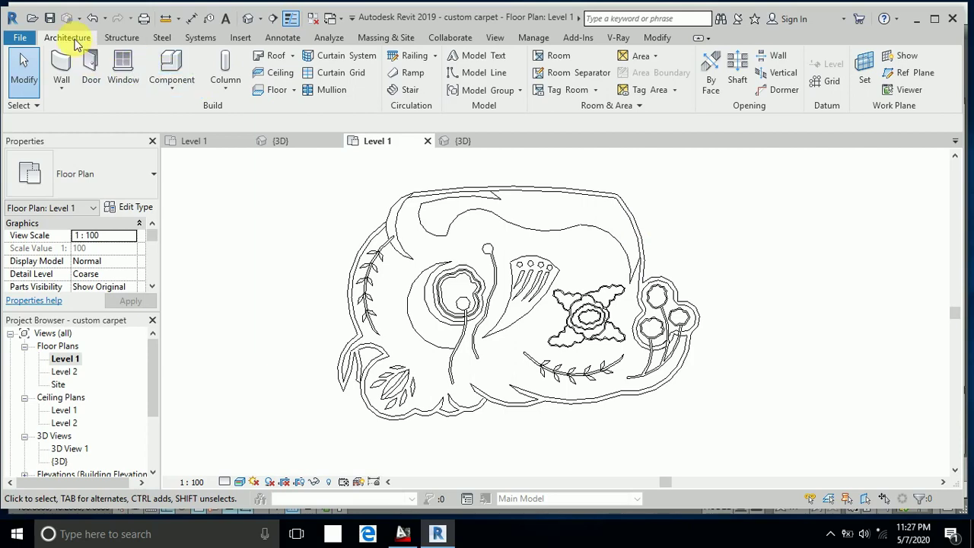
Start a new floor and duplicate Generic Floor - 400mm as type 'carpet 1'.
click(271, 90)
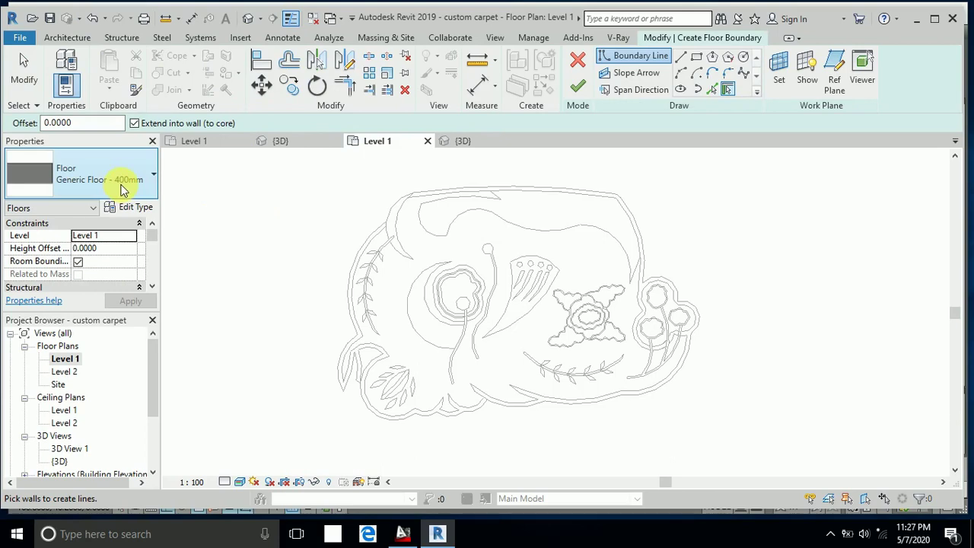
click(135, 208)
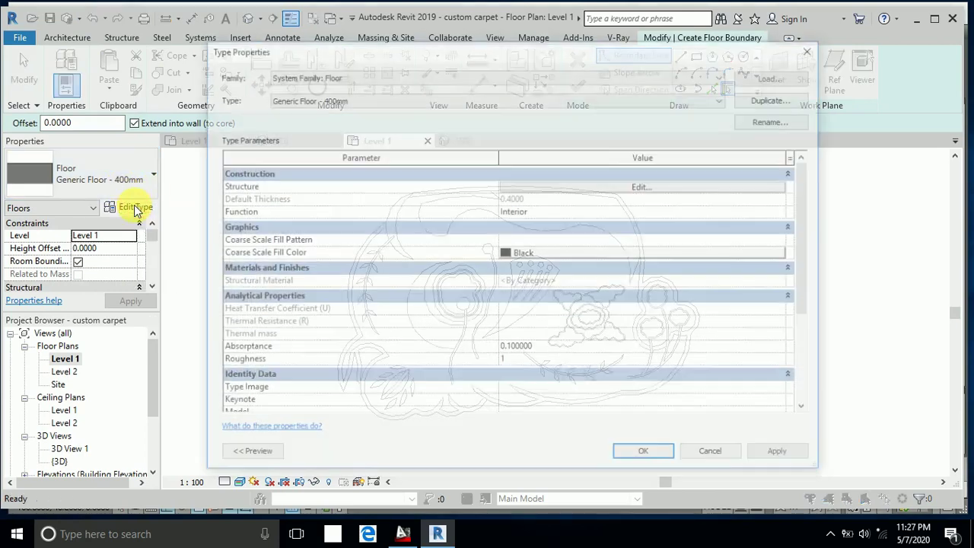
click(780, 99)
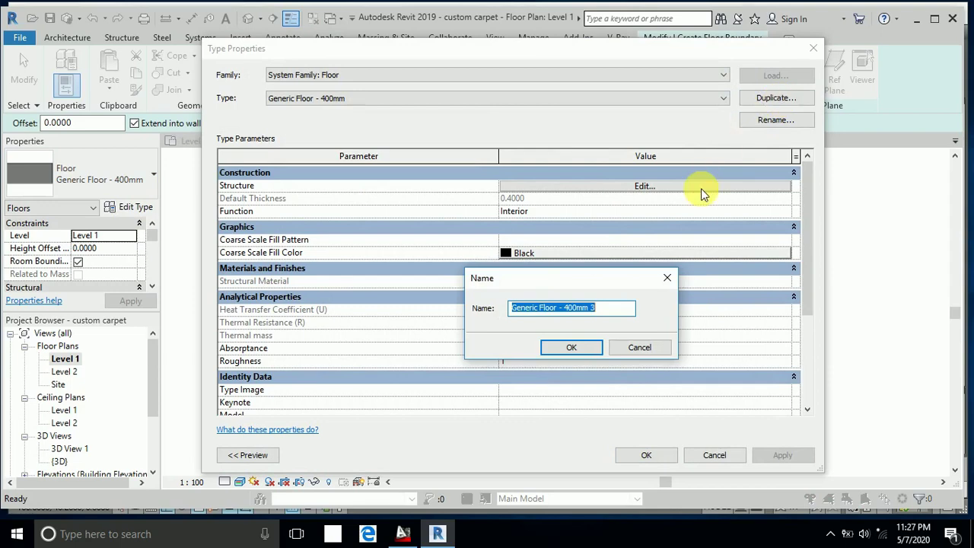
text(carpet 1)
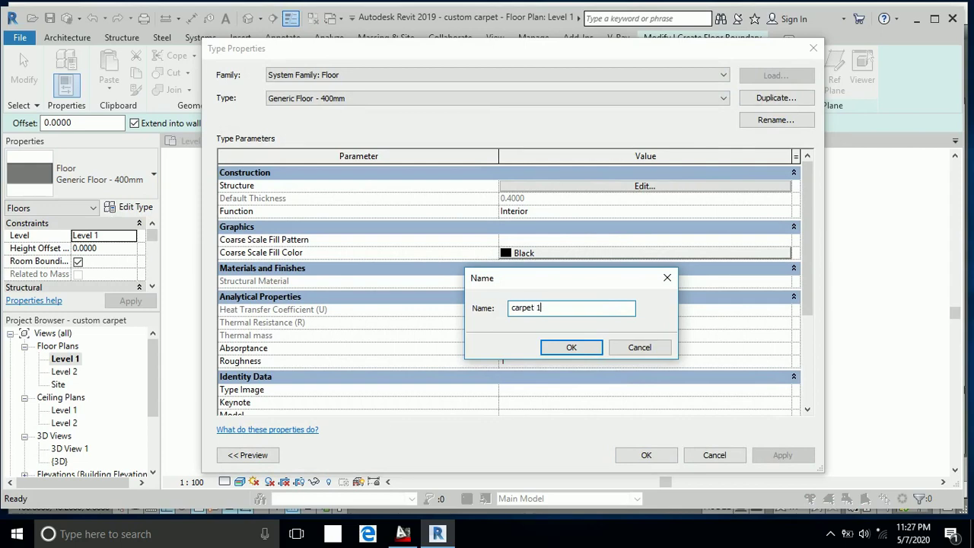
click(593, 349)
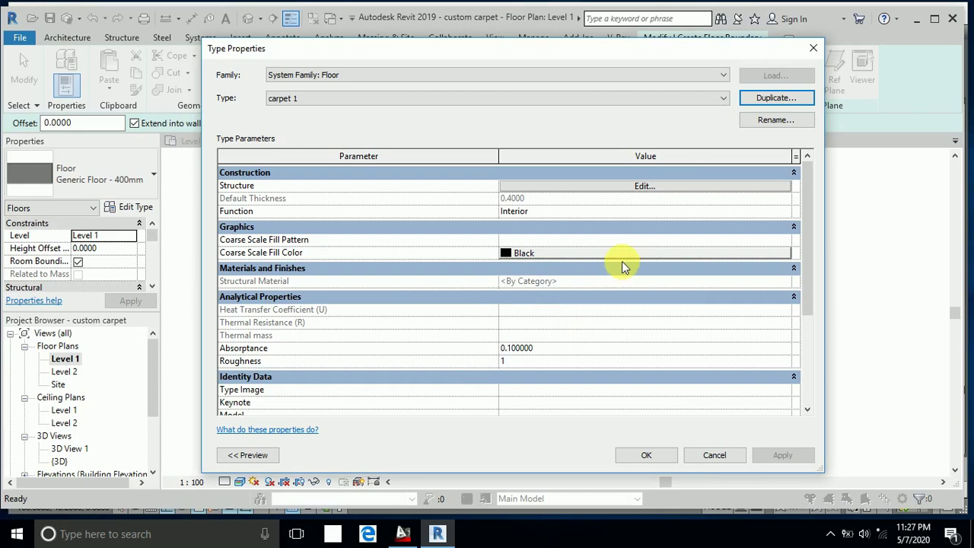
Set the carpet 1 structure layer thickness to 0.02 and confirm the type.
click(658, 189)
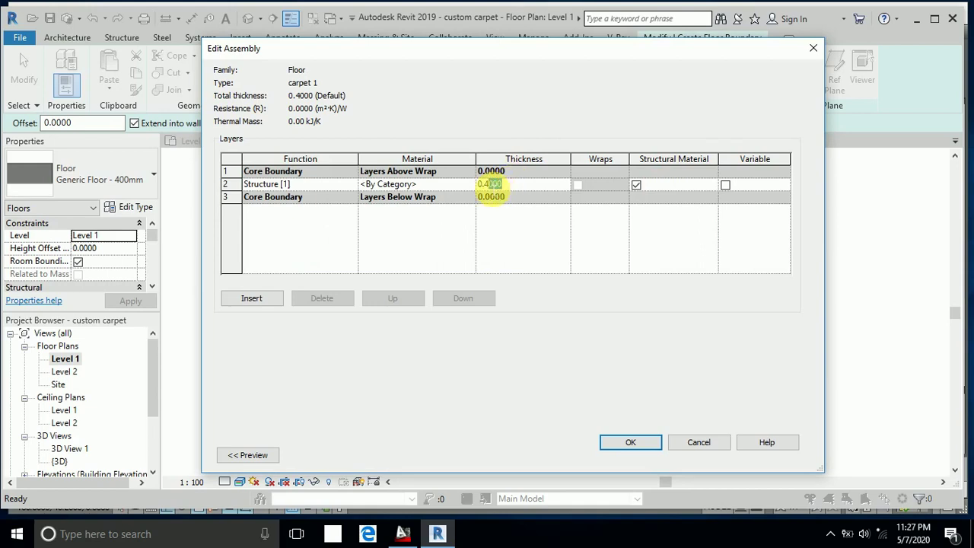
drag(491, 183, 529, 185)
key(BackSpace)
key(BackSpace)
text(02)
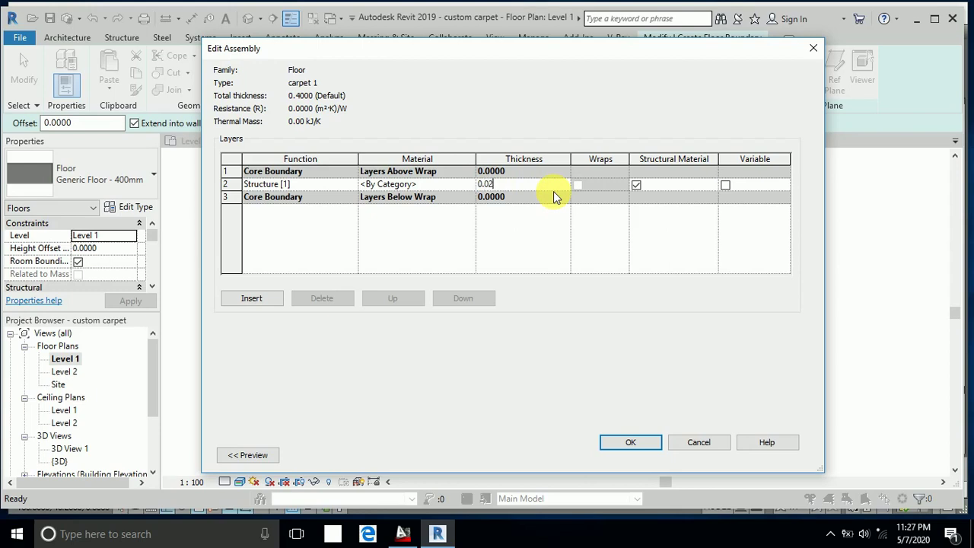
click(630, 442)
click(652, 454)
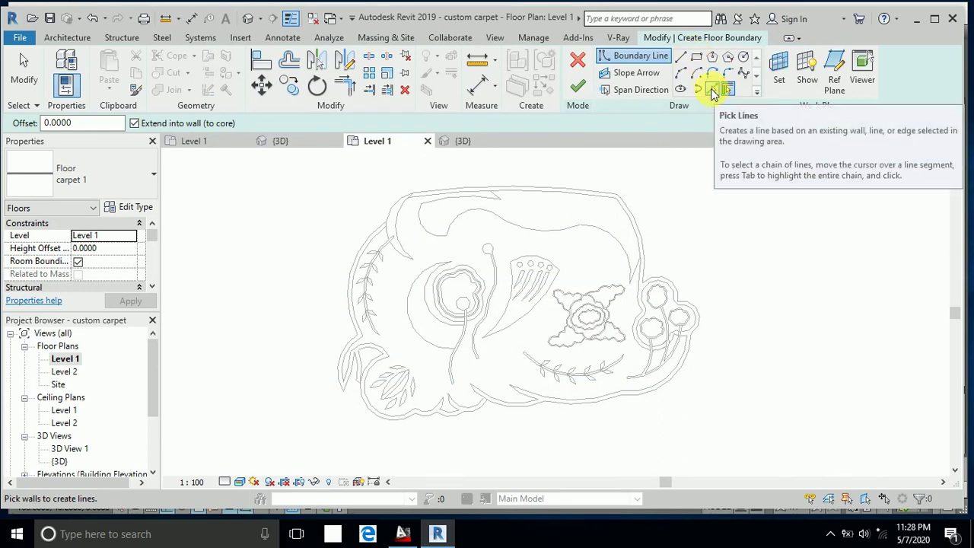
With Pick Lines, pick the leaf's right, left and top curved edges as boundary.
click(713, 90)
scroll(541, 304, up, 3)
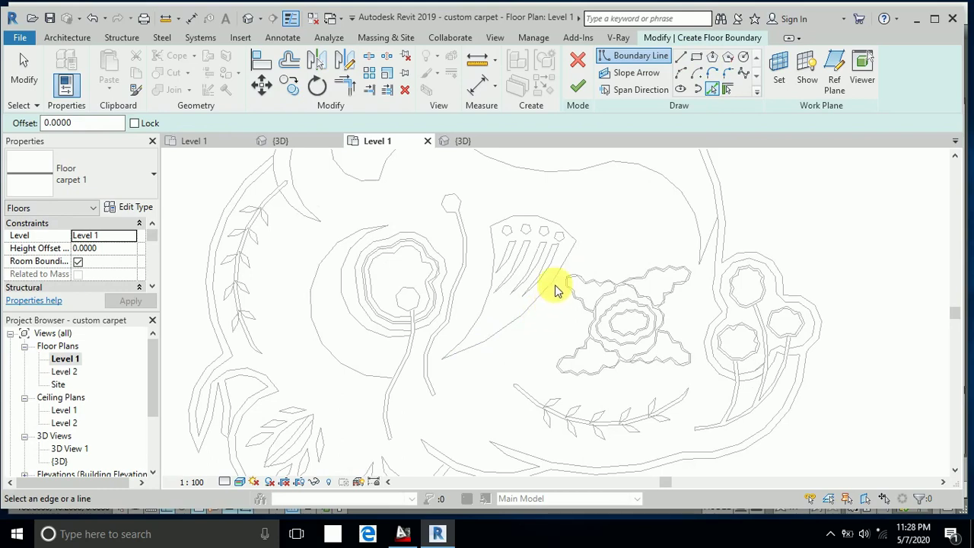
click(554, 285)
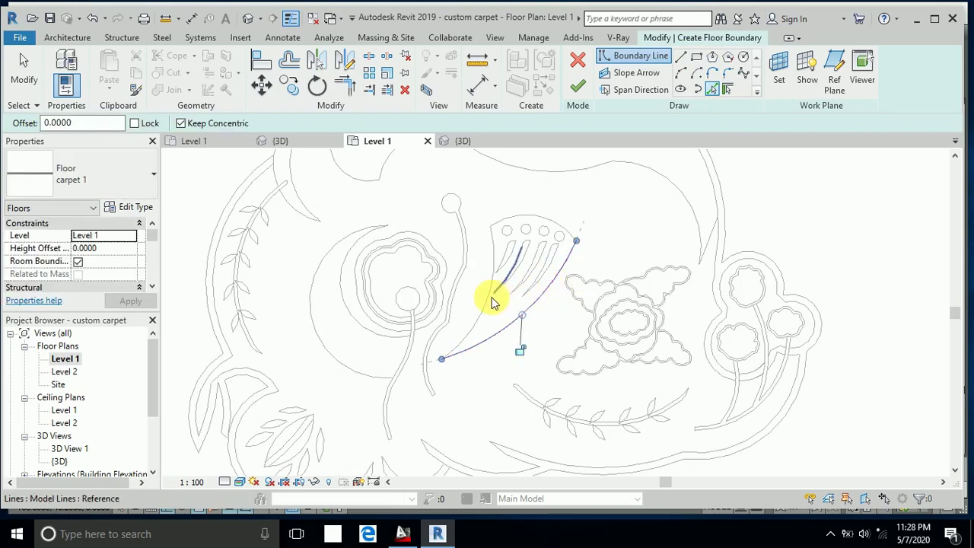
click(488, 300)
click(506, 217)
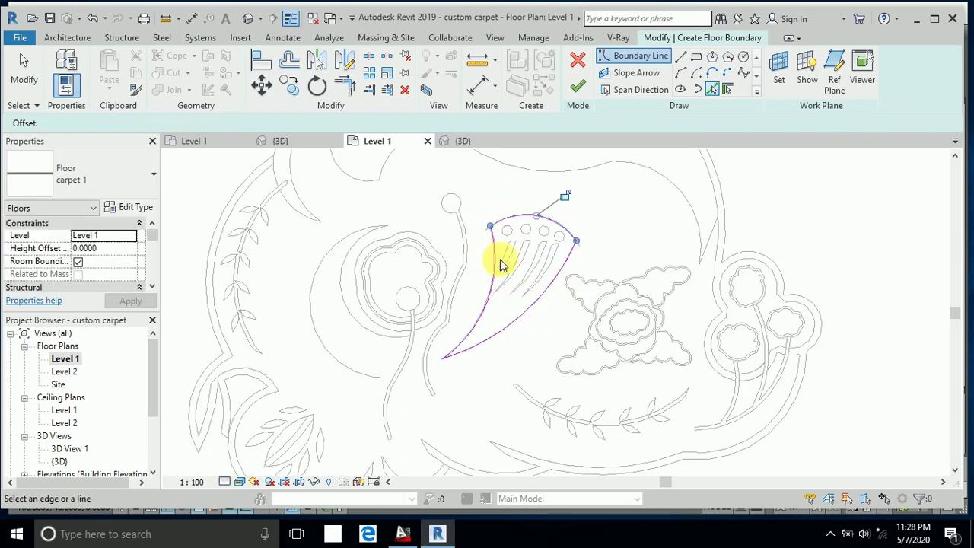
scroll(521, 232, up, 2)
scroll(520, 234, up, 1)
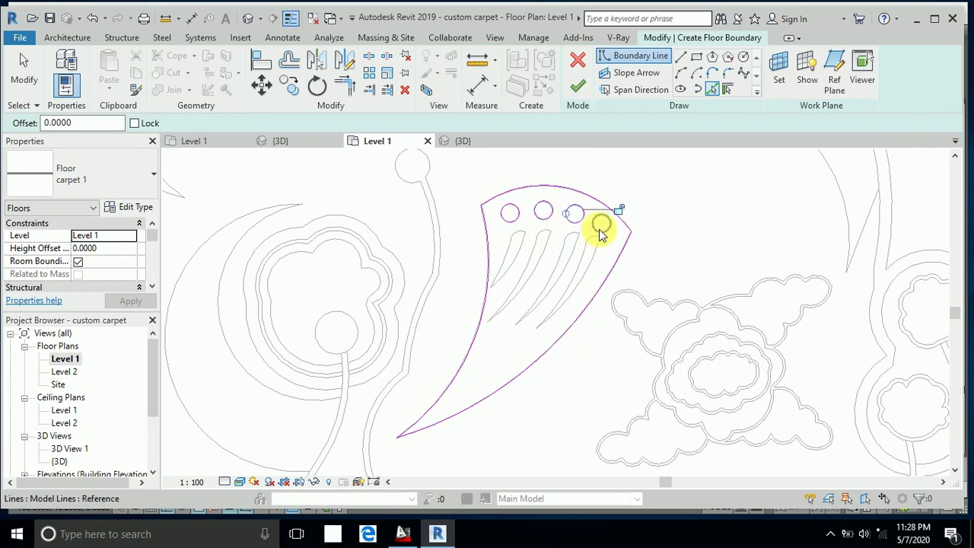
Pick the leaf's five inner strokes as boundary lines.
click(584, 256)
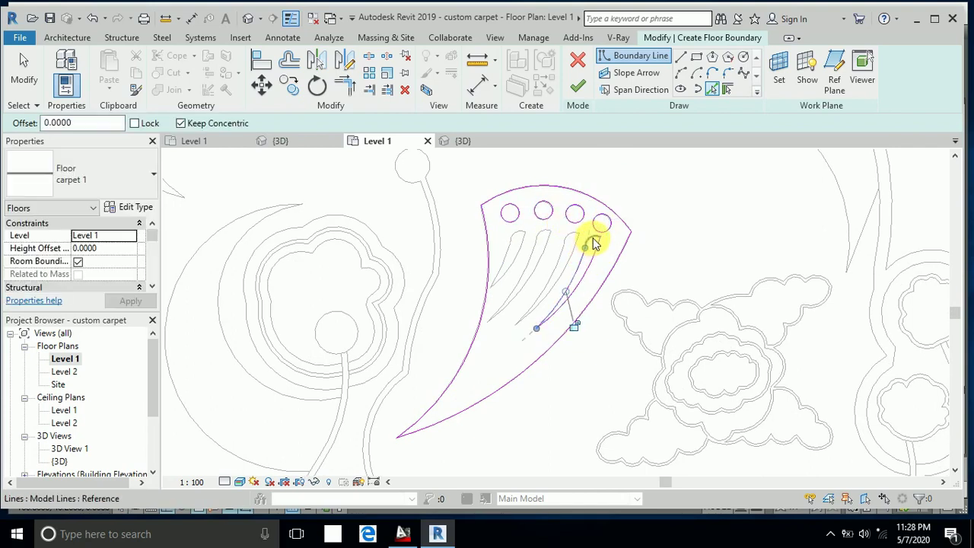
click(562, 259)
click(555, 254)
click(527, 244)
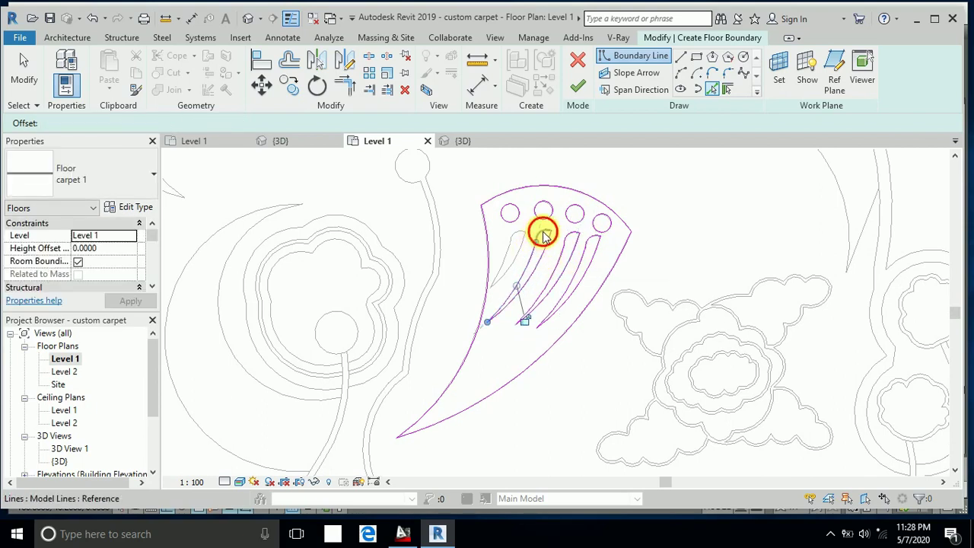
click(517, 242)
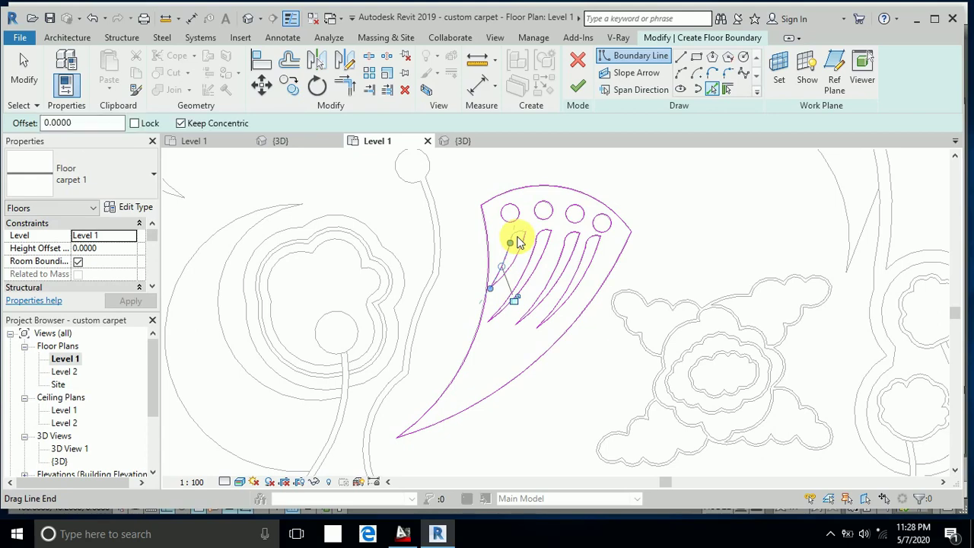
scroll(533, 266, down, 8)
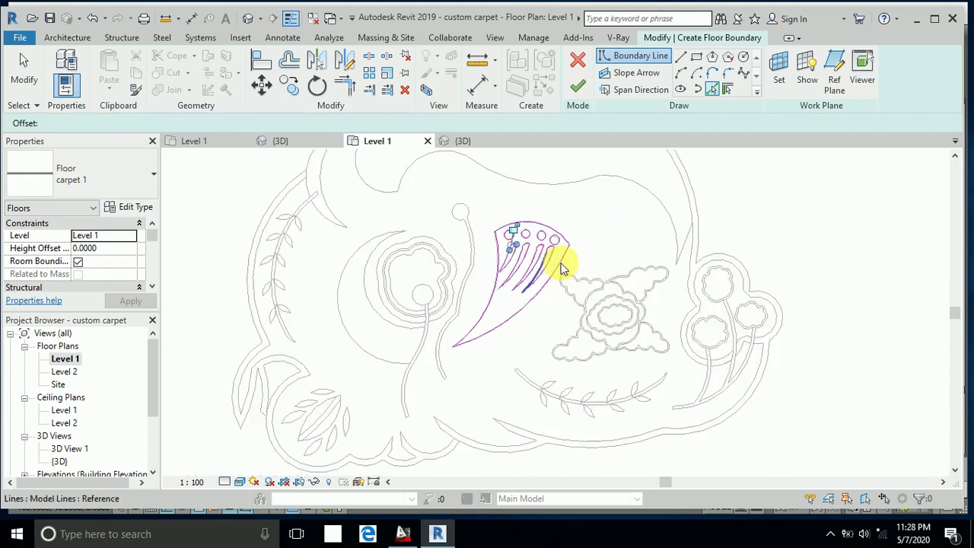
scroll(583, 253, up, 1)
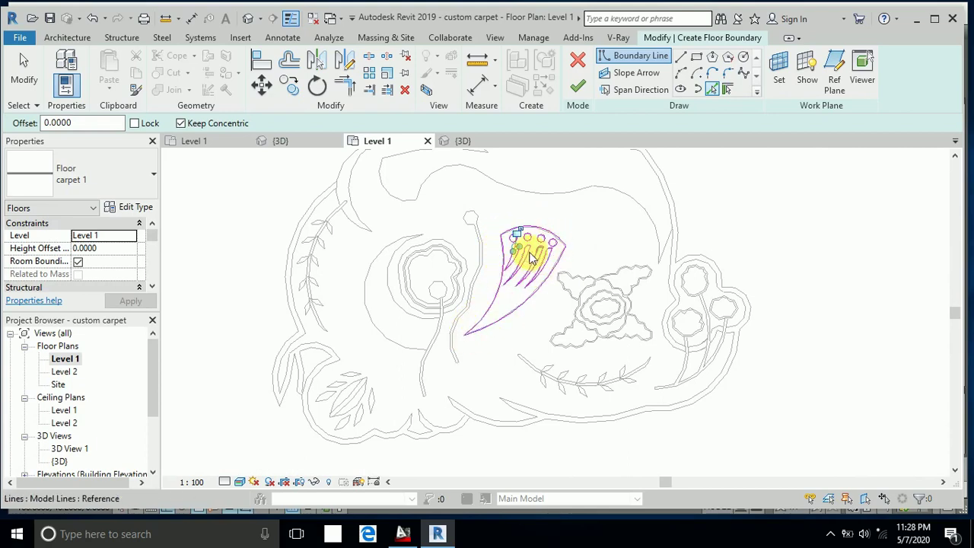
scroll(707, 283, up, 2)
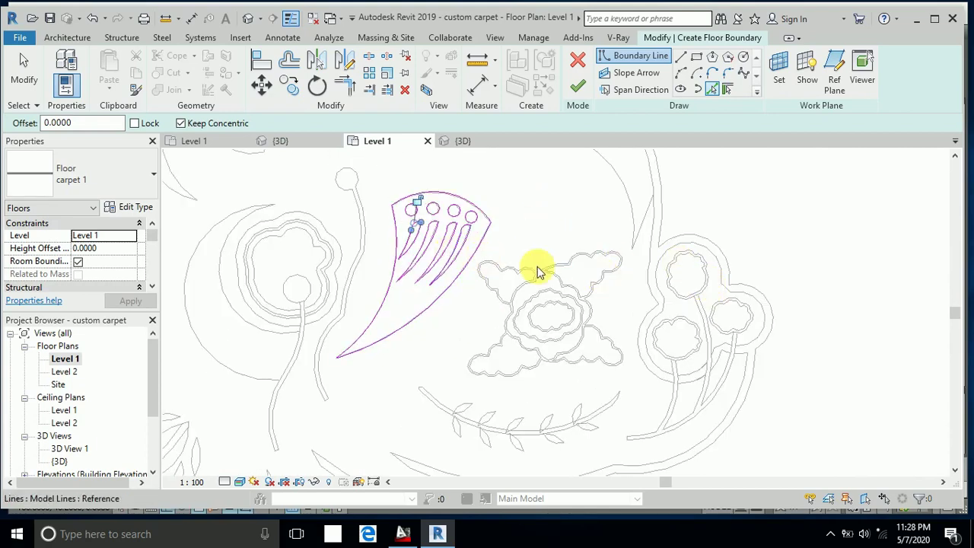
scroll(472, 236, down, 2)
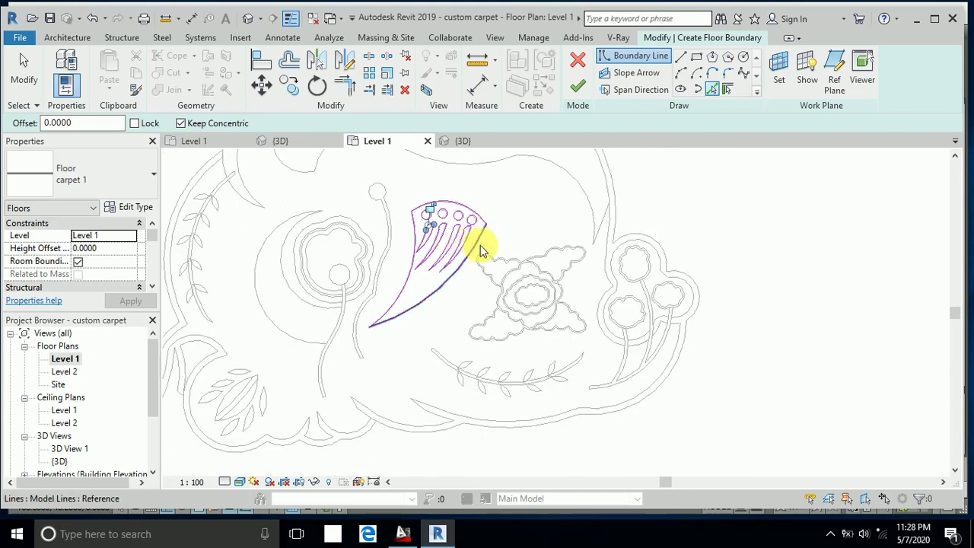
scroll(635, 261, up, 3)
scroll(647, 261, up, 1)
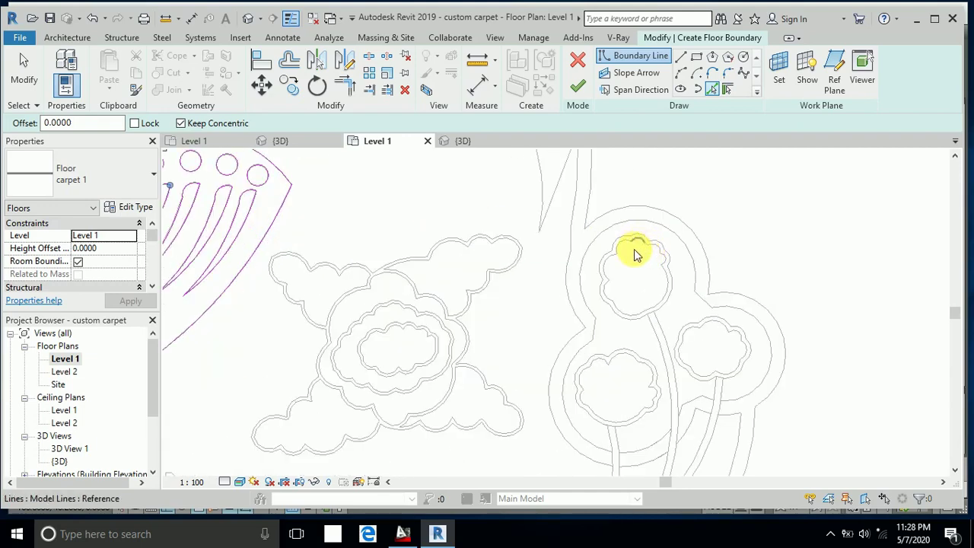
Pick the right flower's outline and stretch its arc end around the top loop.
click(604, 257)
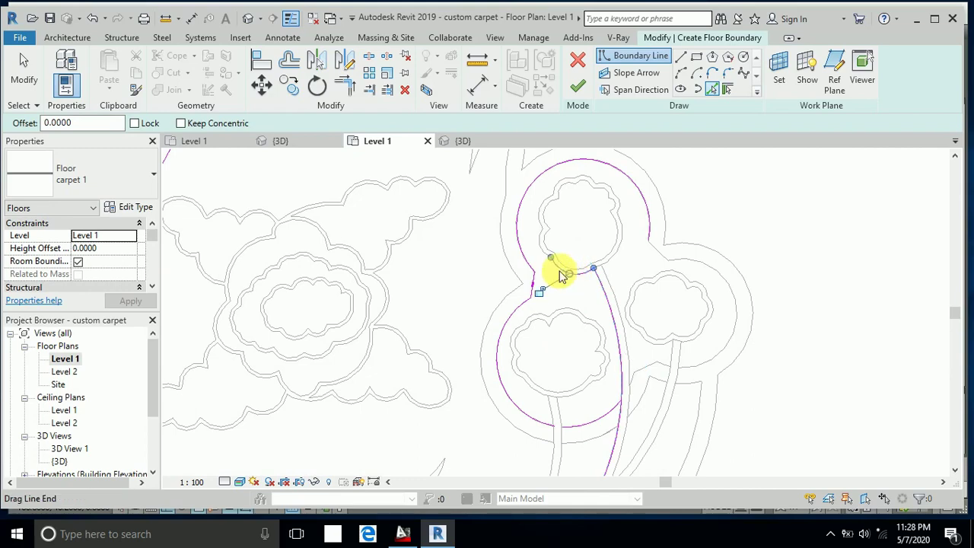
scroll(539, 244, up, 2)
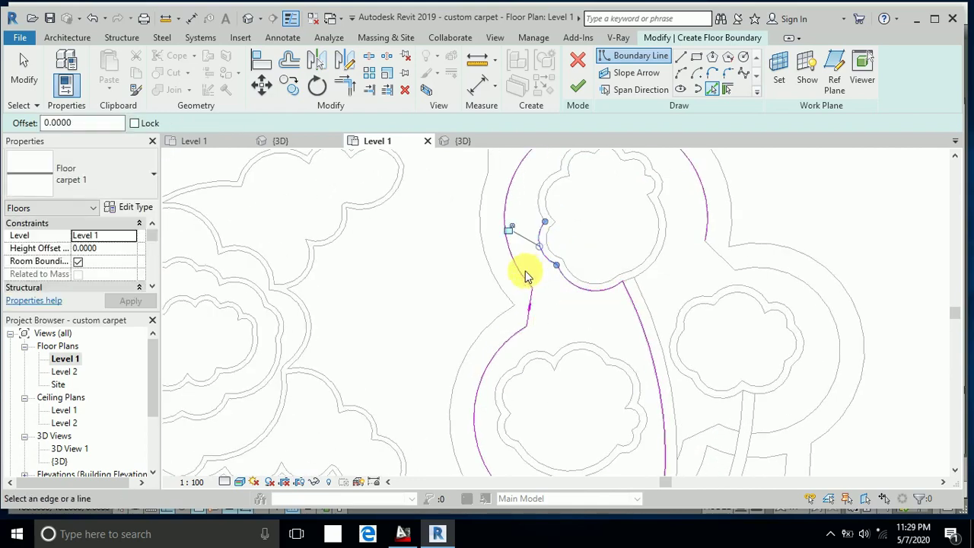
scroll(537, 222, down, 1)
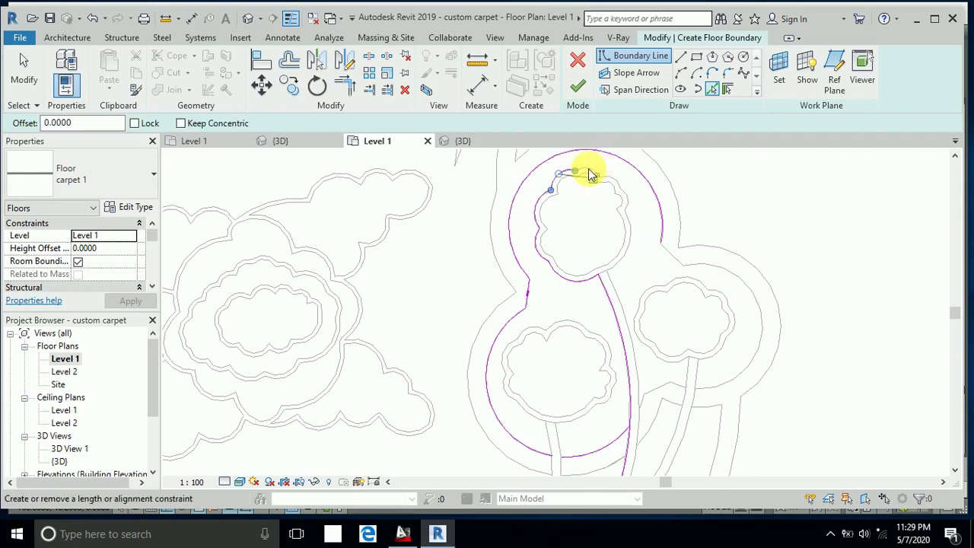
scroll(598, 163, up, 1)
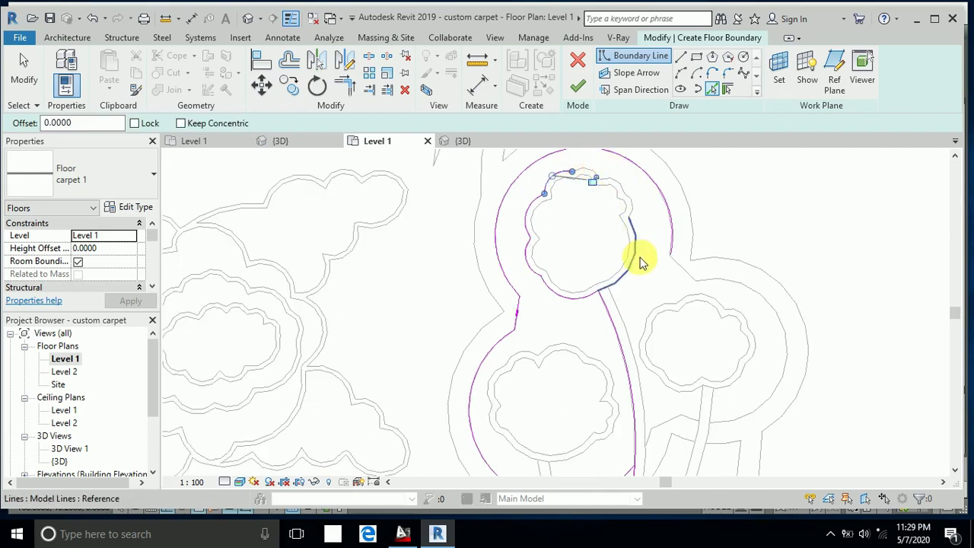
click(638, 219)
drag(637, 220, 574, 186)
scroll(571, 221, down, 3)
key(Escape)
key(Escape)
middle_drag(594, 298, 708, 253)
scroll(707, 253, down, 1)
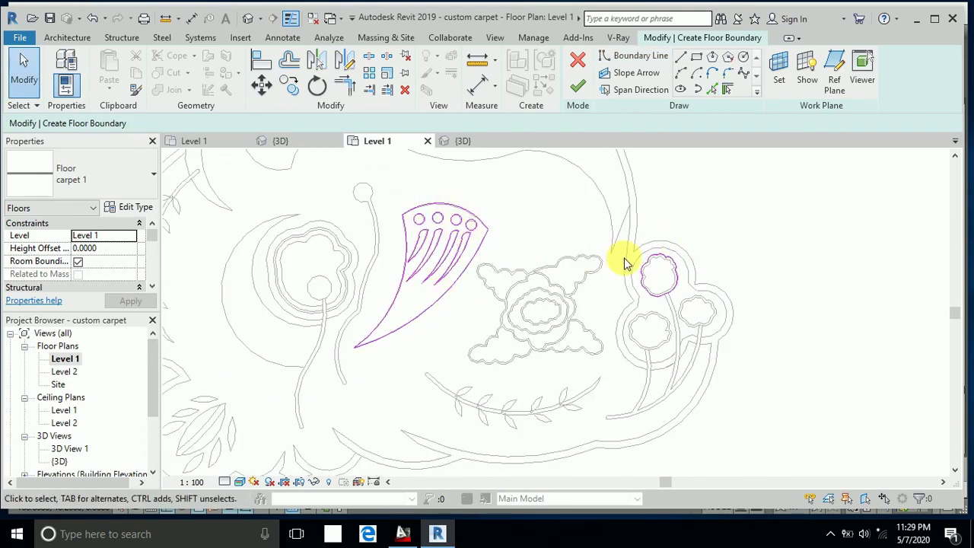
scroll(651, 225, down, 2)
mouse_move(653, 229)
middle_down()
mouse_move(692, 267)
mouse_move(635, 246)
middle_up()
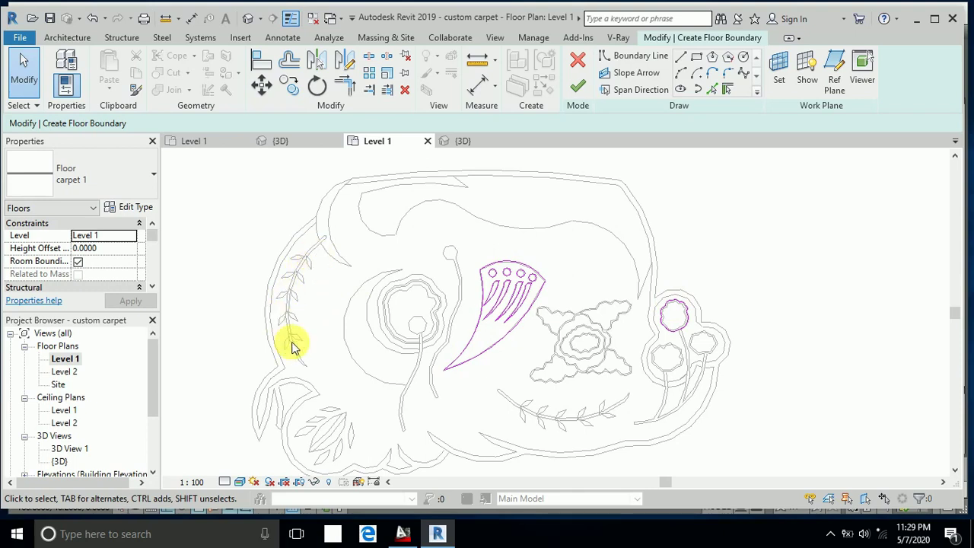
middle_drag(359, 299, 370, 292)
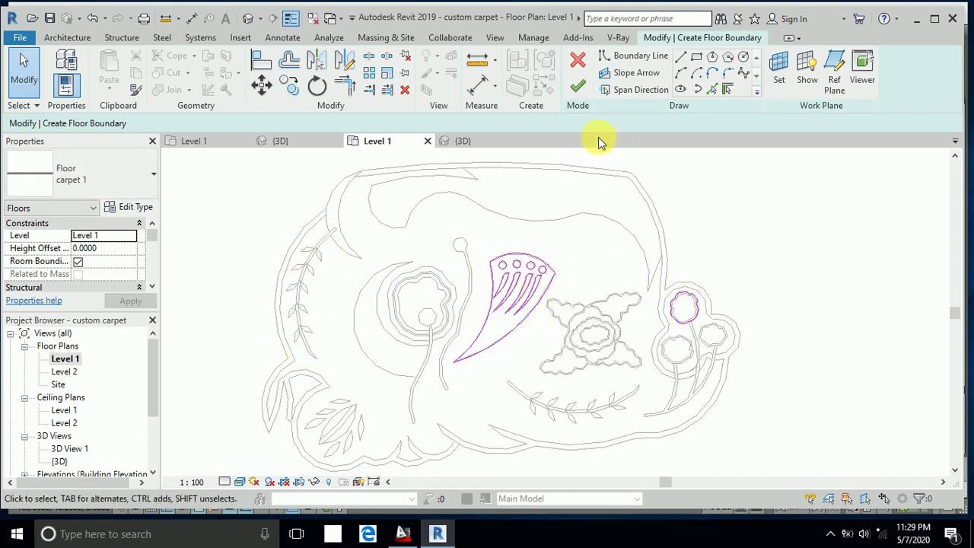
Finish the carpet 1 floor sketch, then duplicate carpet 1 as new floor type 'carpet 2'.
click(580, 91)
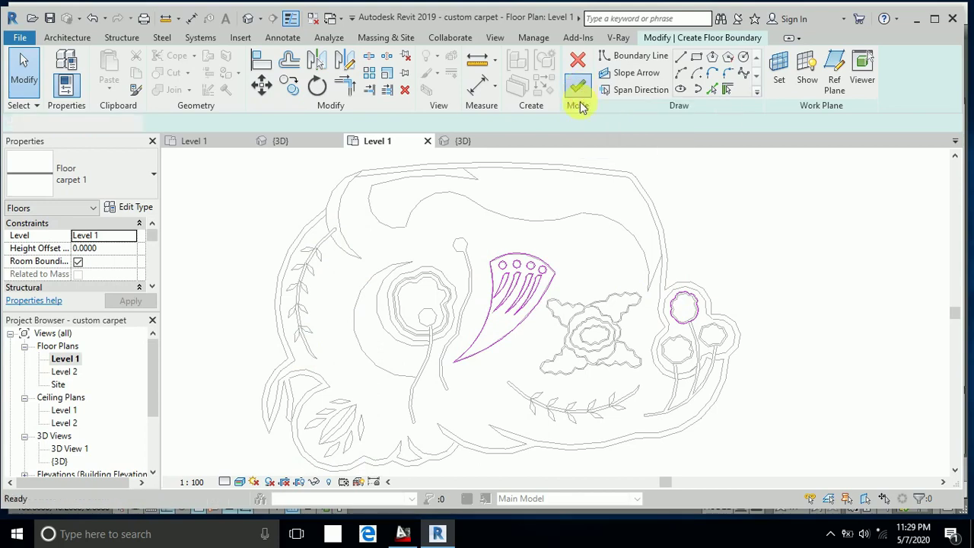
click(724, 263)
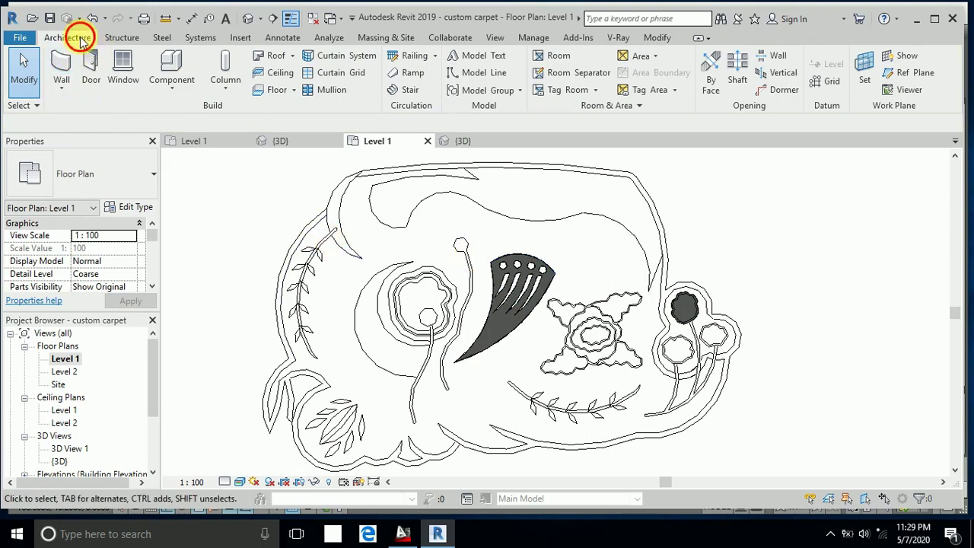
click(270, 89)
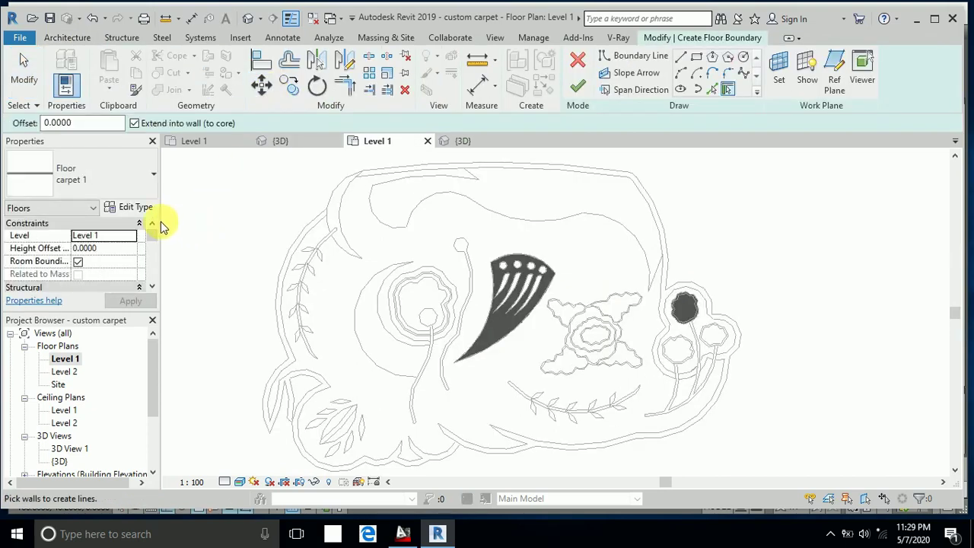
click(136, 209)
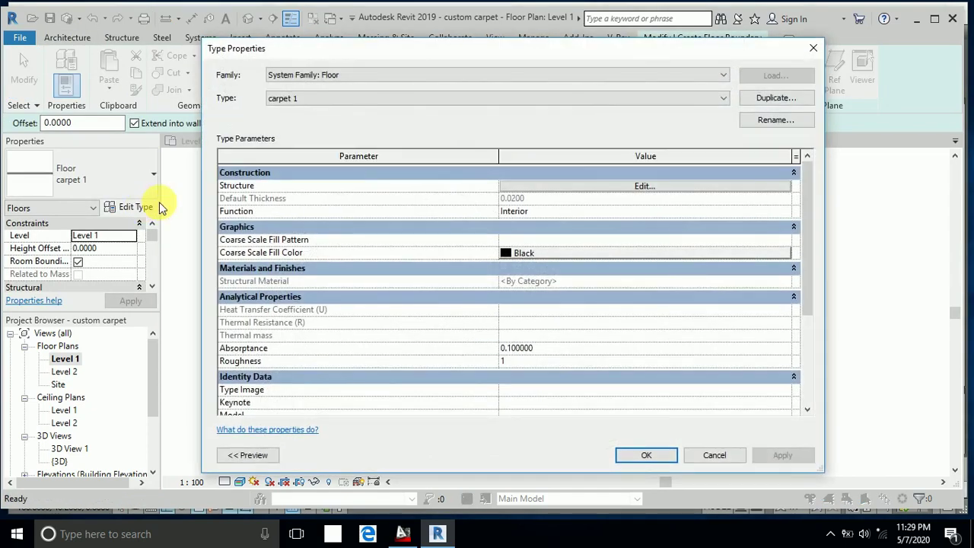
click(774, 98)
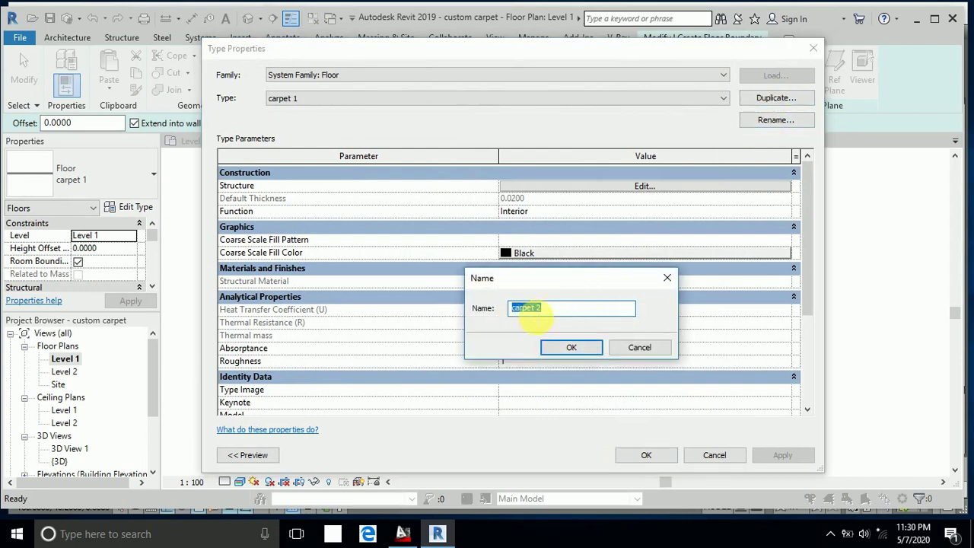
click(567, 348)
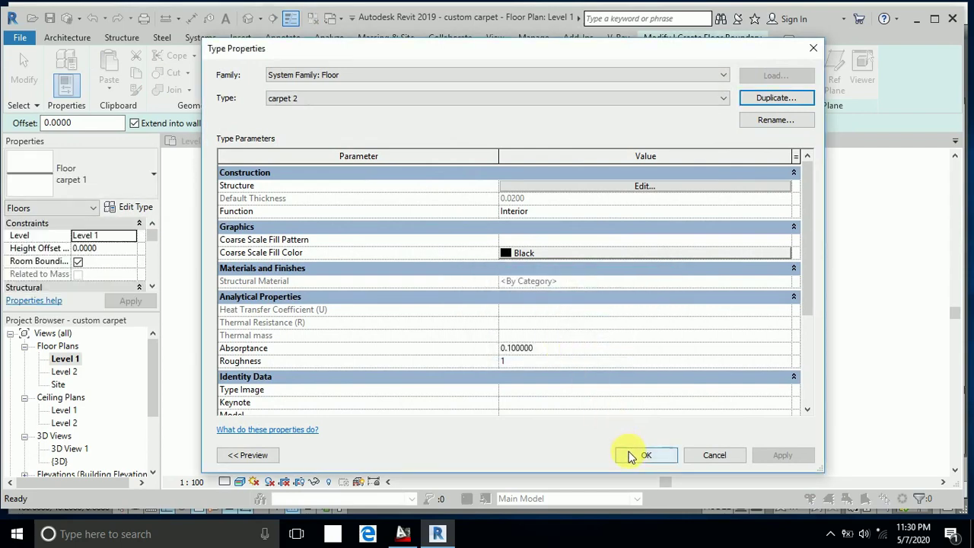
click(628, 453)
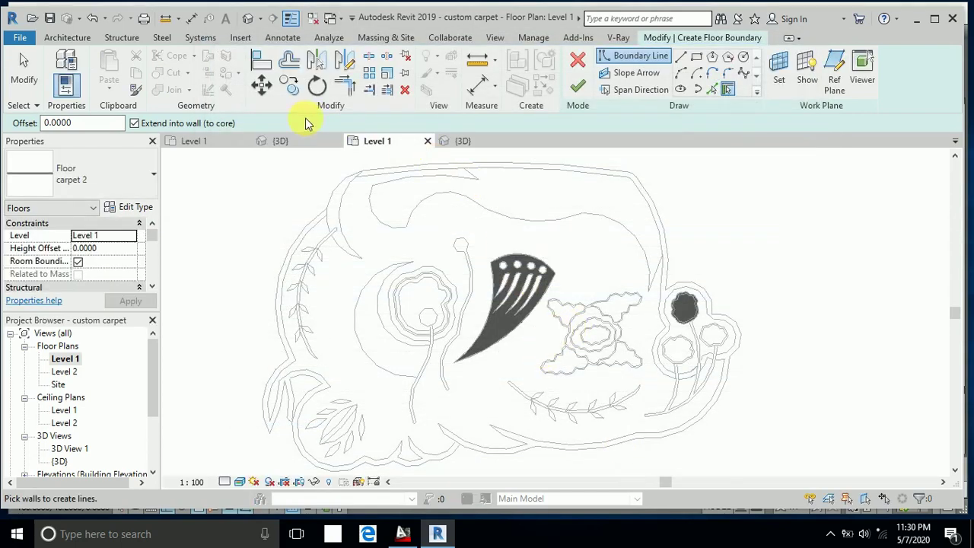
Switch to Pick Lines and discard the accidentally picked cloud arc.
click(713, 90)
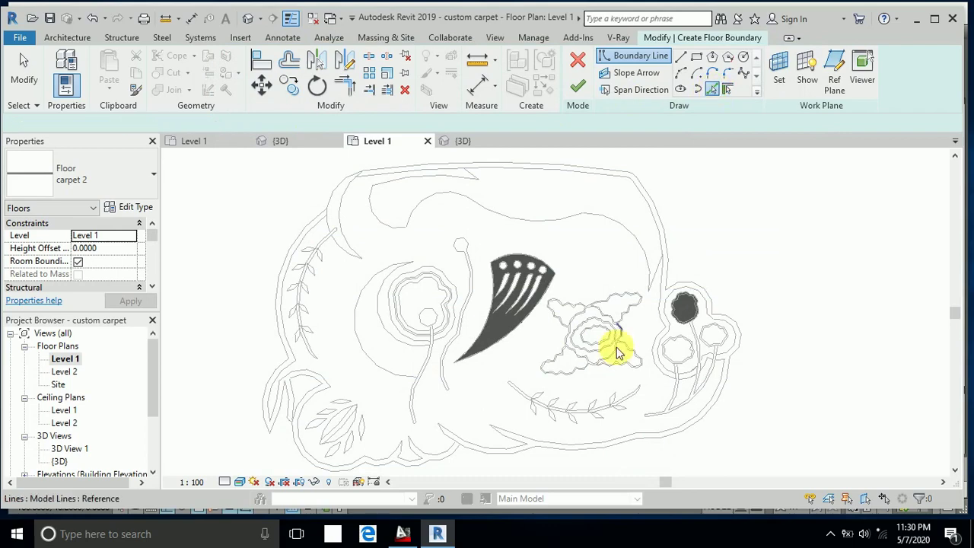
scroll(597, 350, up, 5)
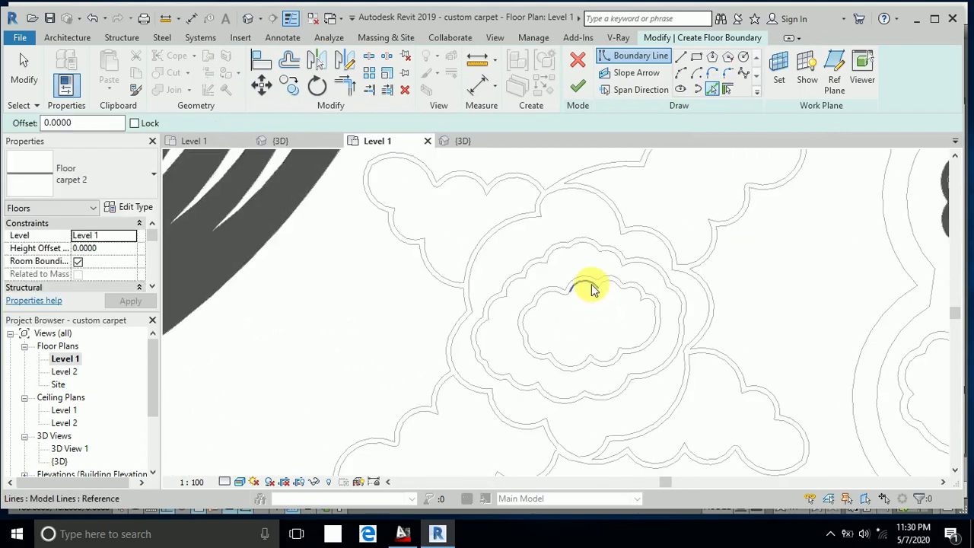
scroll(593, 289, down, 1)
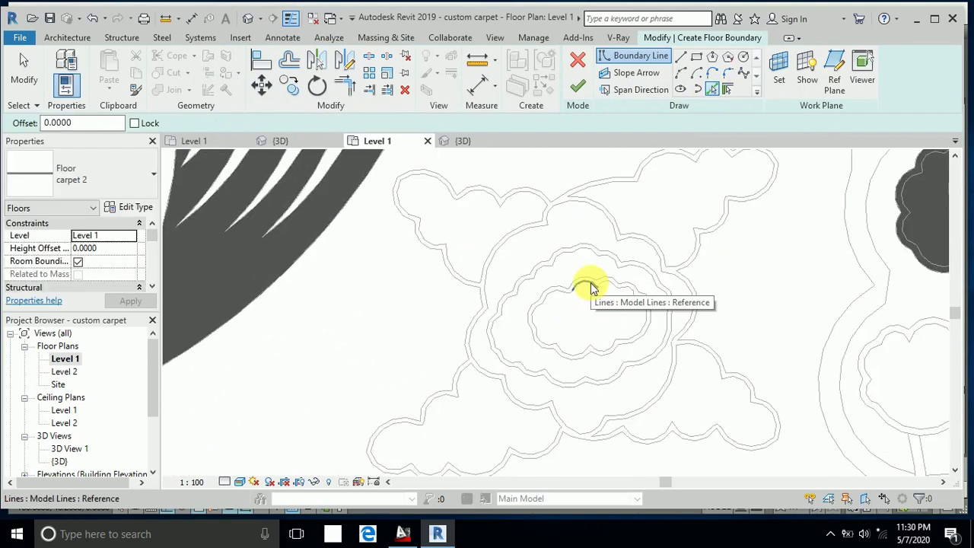
scroll(592, 287, down, 1)
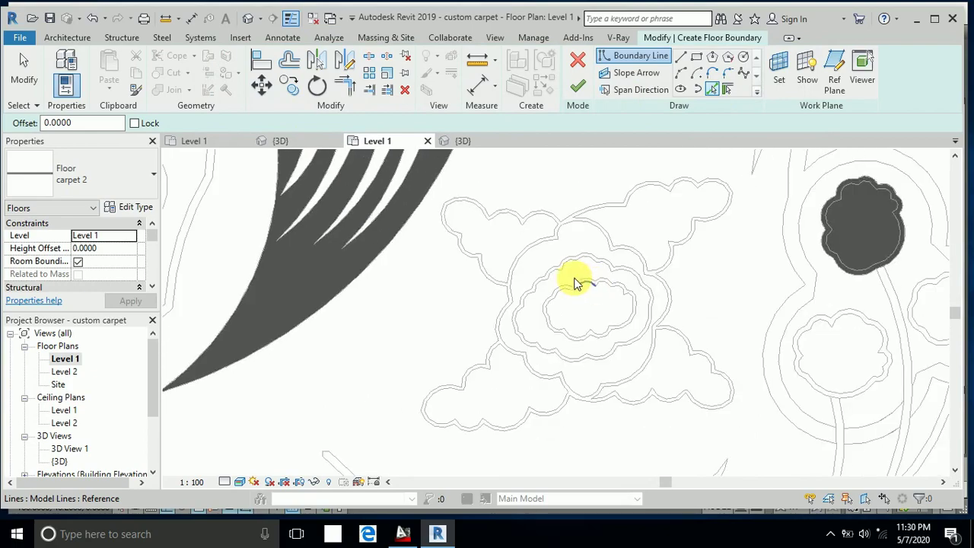
scroll(582, 283, down, 2)
scroll(576, 298, up, 3)
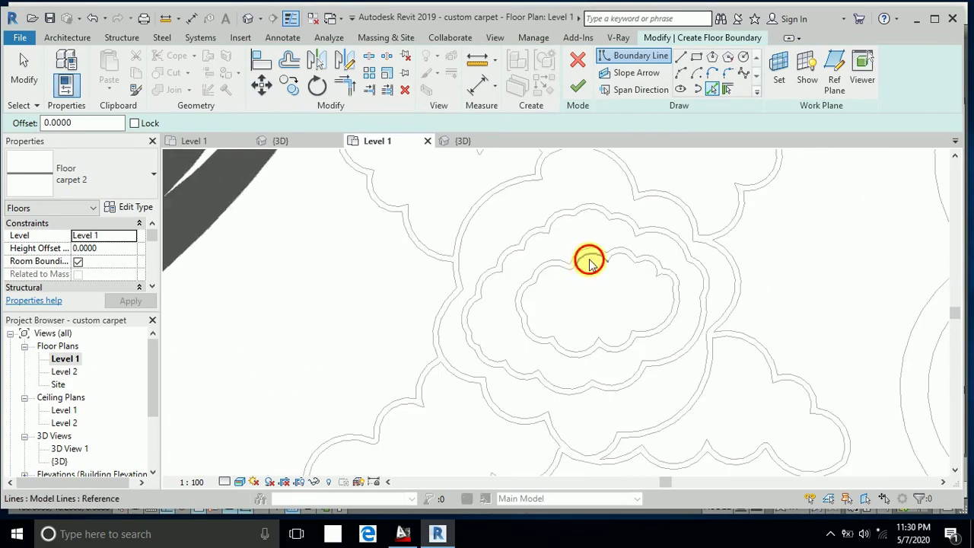
click(592, 264)
scroll(535, 283, down, 2)
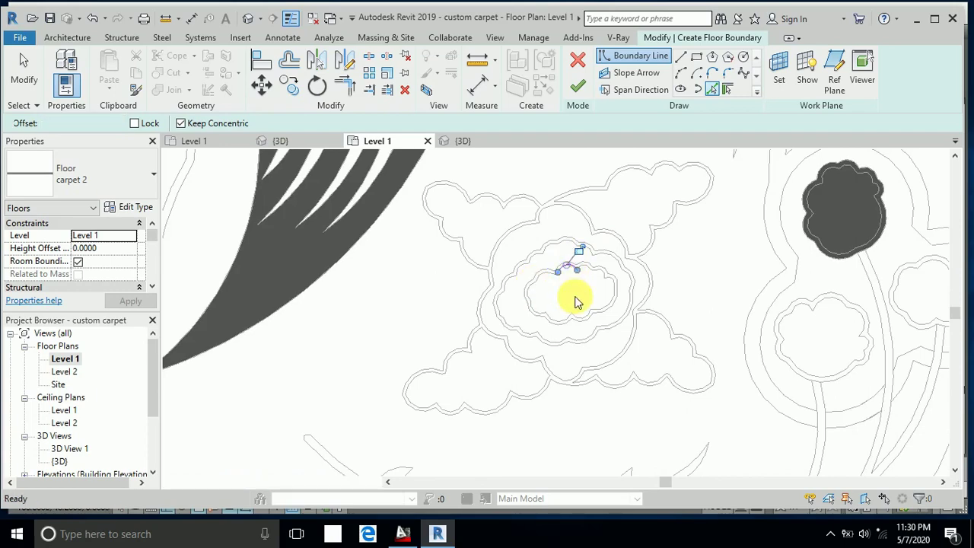
key(Escape)
scroll(573, 282, up, 2)
scroll(559, 284, down, 1)
scroll(546, 290, down, 2)
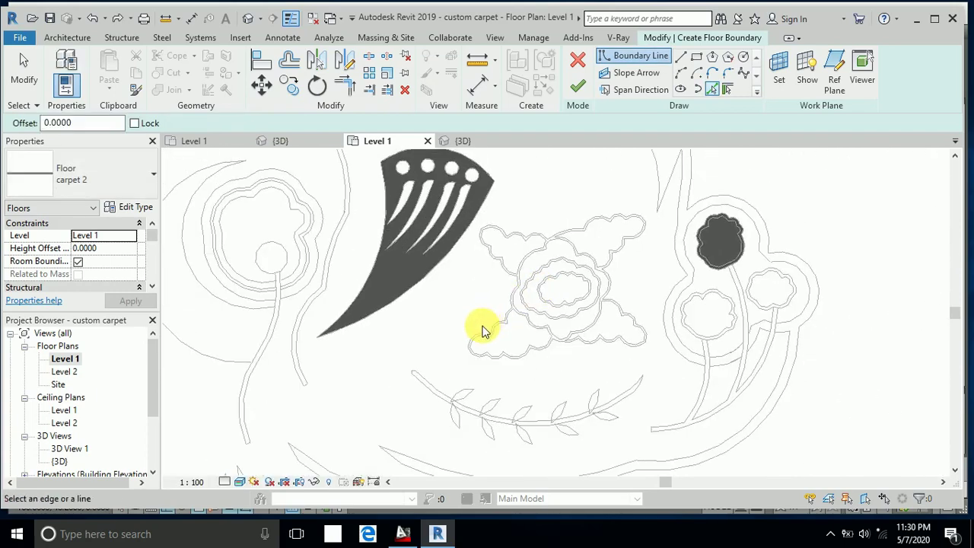
scroll(404, 261, up, 1)
scroll(385, 212, up, 1)
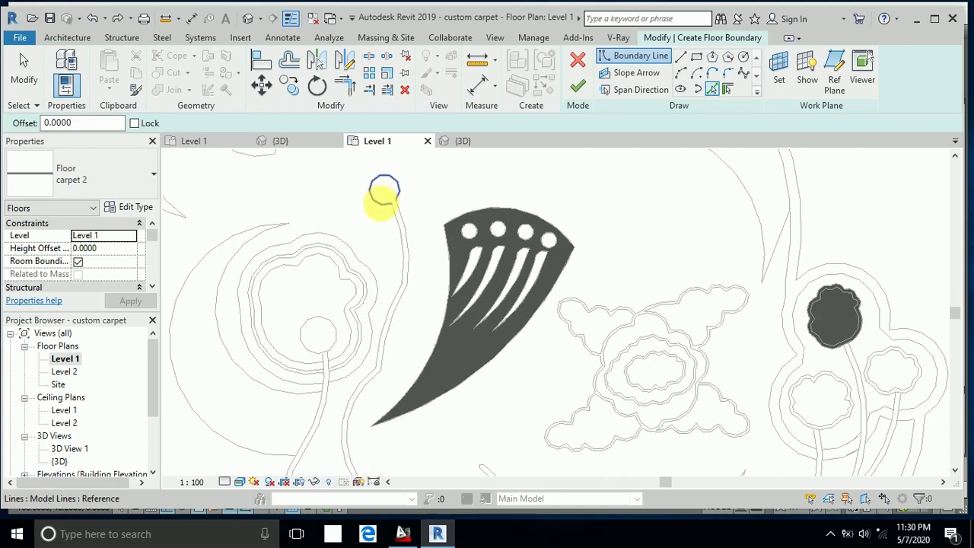
Pick the small ball's circle and the stem segments down to its bottom end as boundary.
click(381, 201)
click(402, 244)
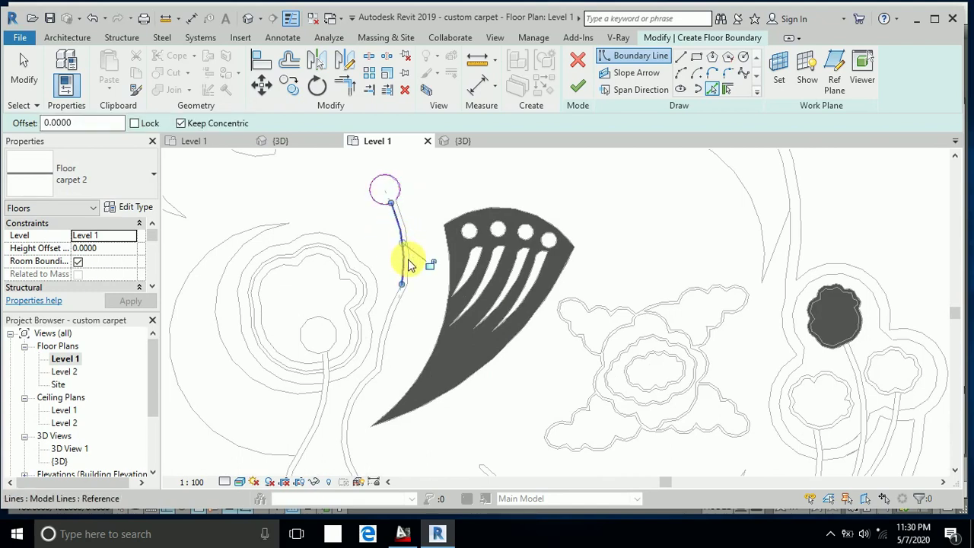
click(412, 268)
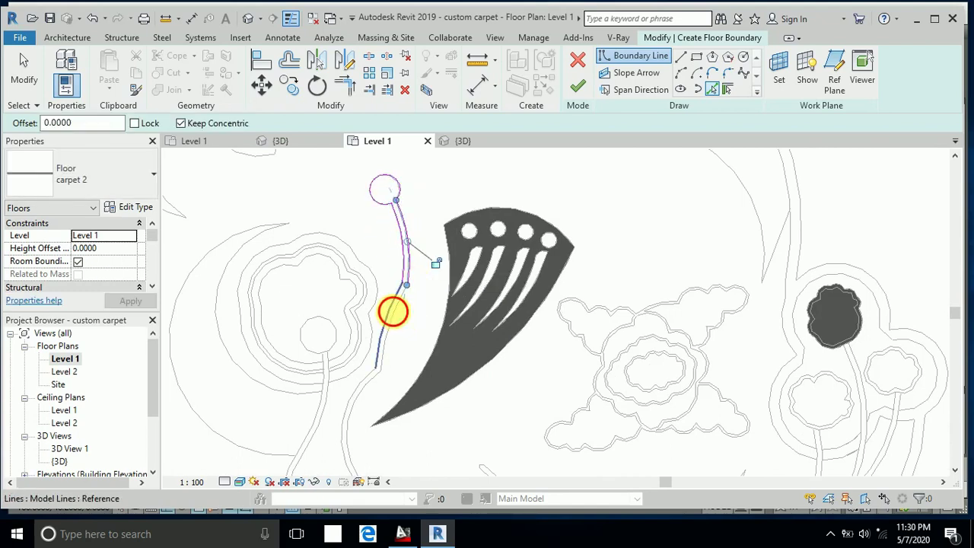
click(375, 379)
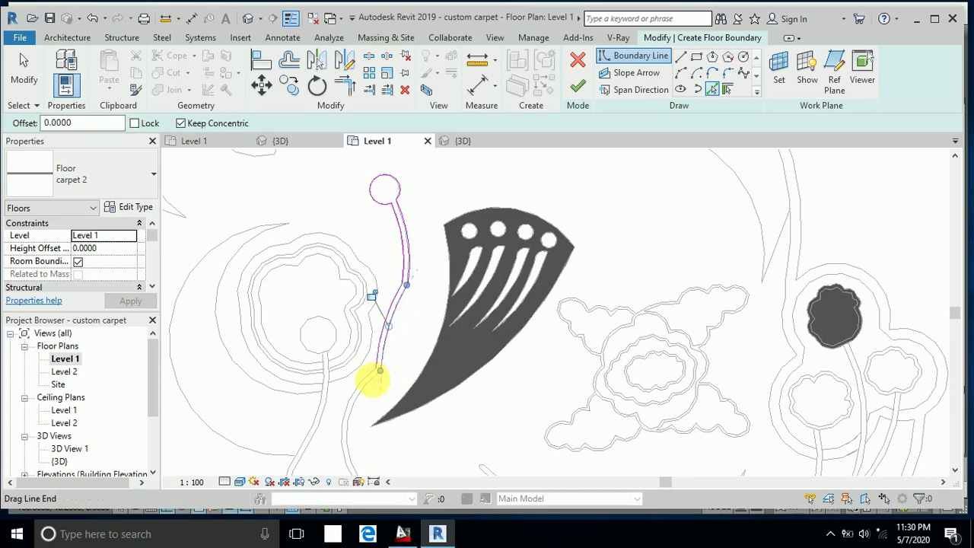
click(364, 386)
scroll(376, 380, down, 2)
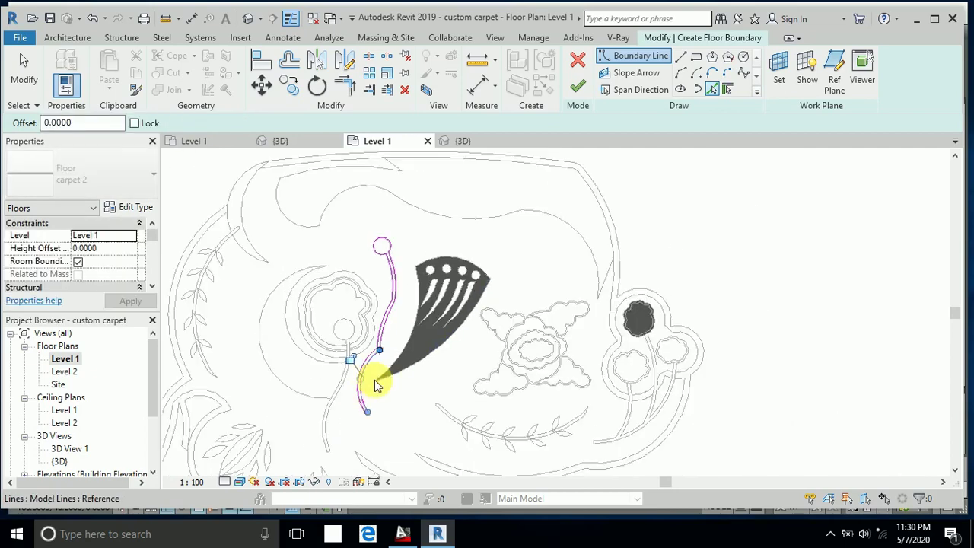
scroll(367, 423, up, 3)
scroll(371, 409, up, 3)
click(376, 407)
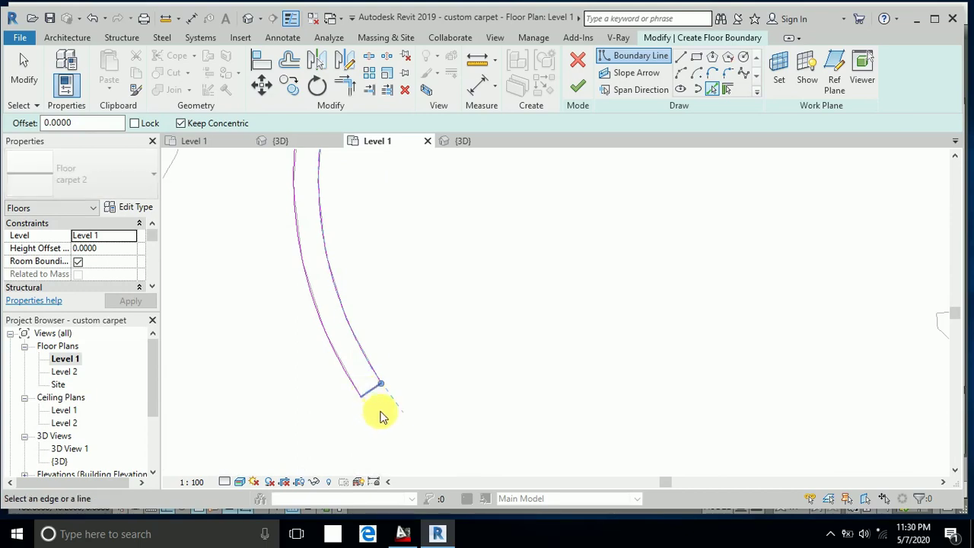
scroll(381, 408, down, 3)
scroll(385, 411, up, 1)
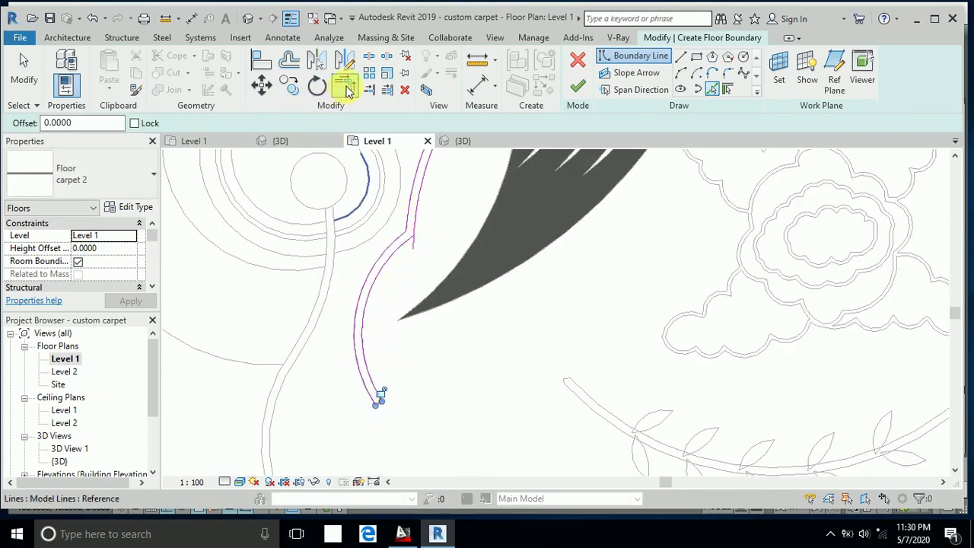
Use Trim/Extend to Corner so the ball-and-stem boundary lines meet cleanly.
click(345, 87)
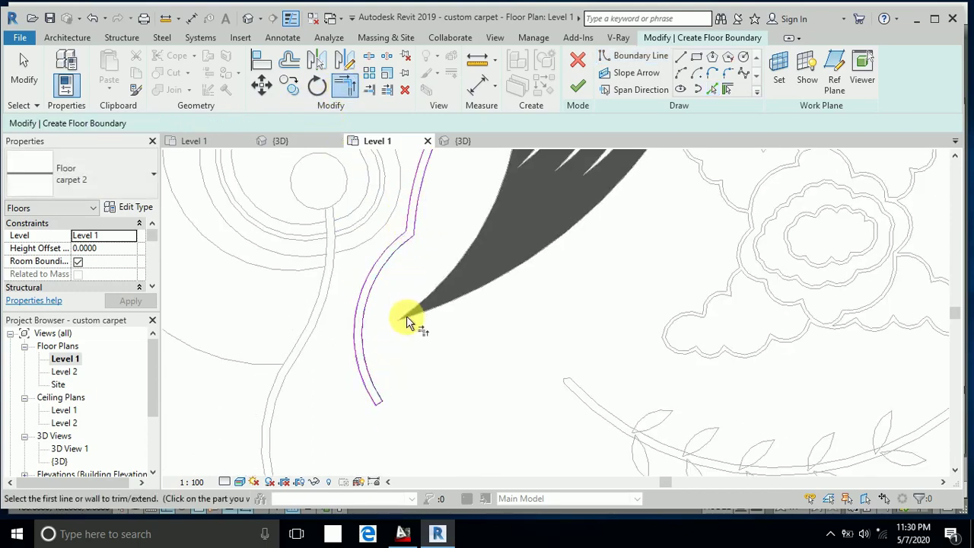
scroll(414, 277, down, 3)
scroll(422, 228, up, 5)
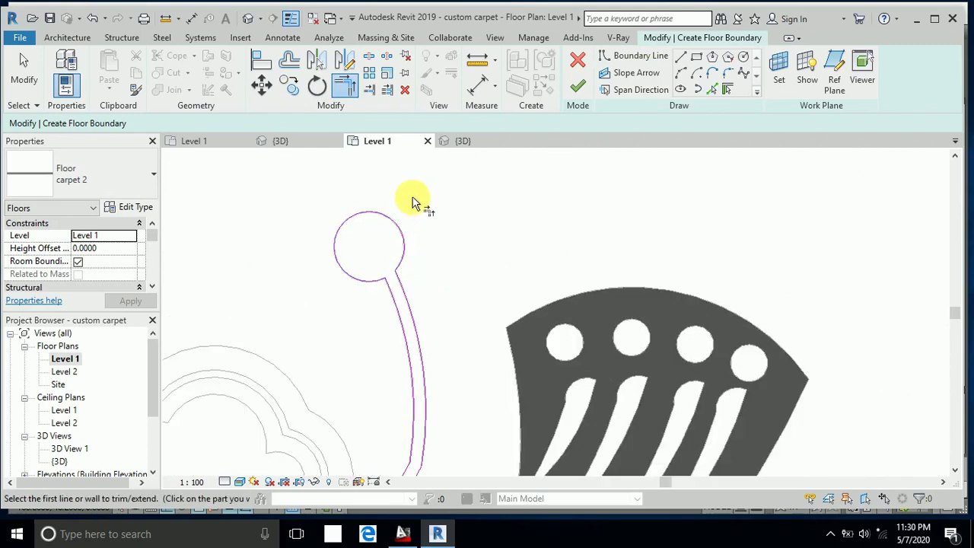
scroll(426, 191, down, 4)
Finish the ball-and-stem floor, then inspect the carpet floor and the new stem floor.
click(580, 87)
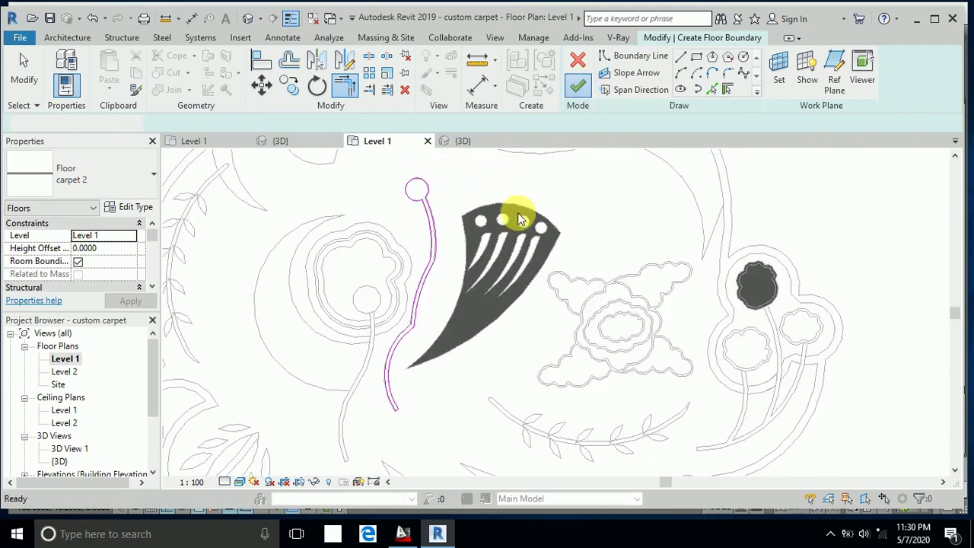
scroll(544, 211, down, 2)
key(Escape)
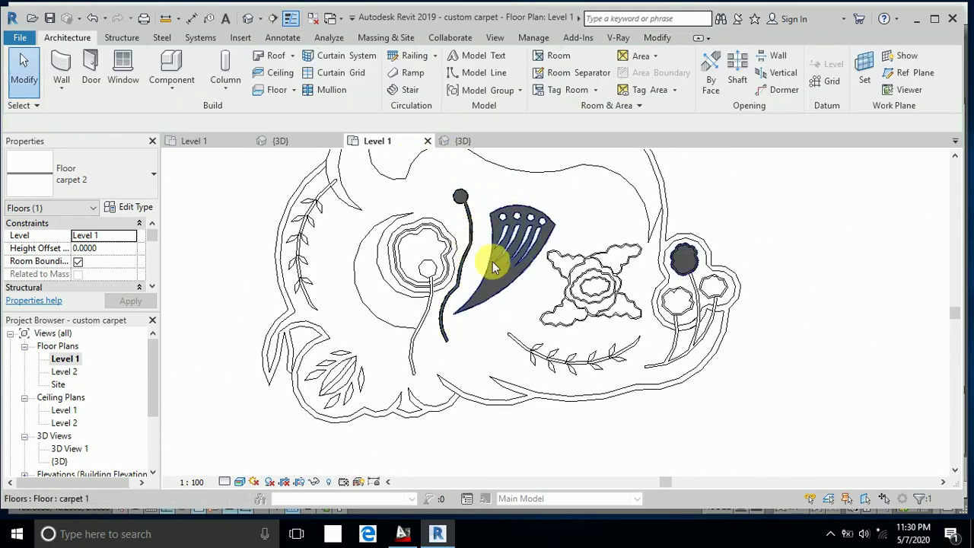
scroll(491, 266, up, 1)
click(494, 281)
scroll(454, 185, up, 2)
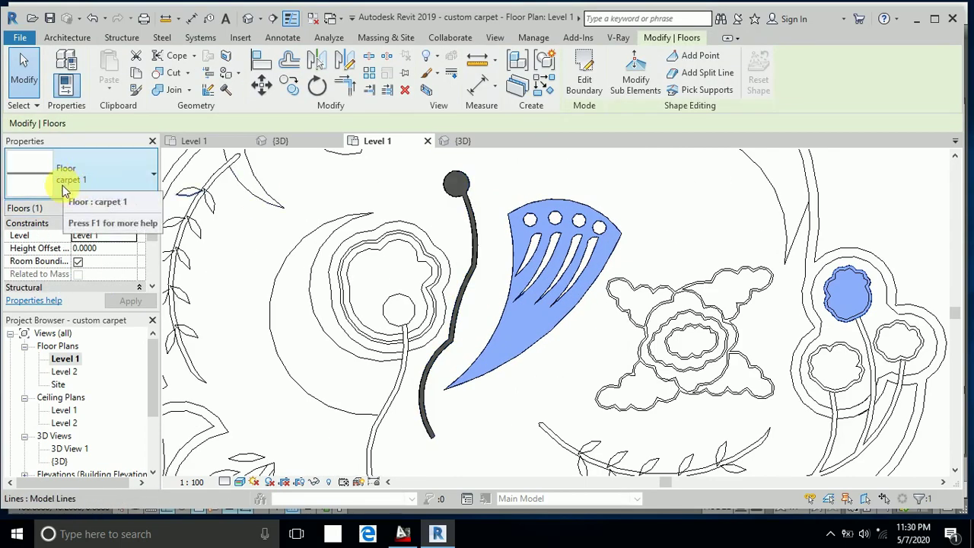
key(Escape)
click(450, 190)
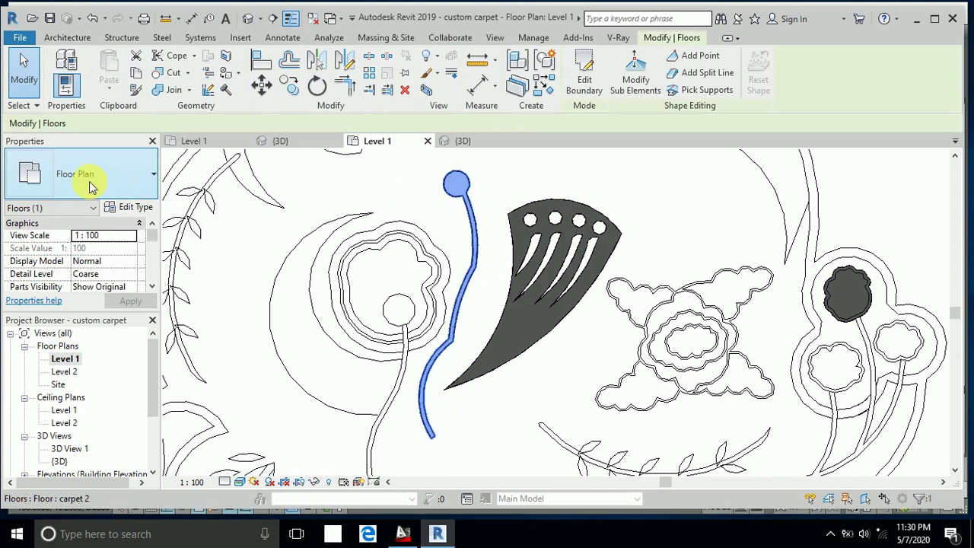
scroll(415, 239, down, 4)
mouse_move(500, 228)
middle_down()
mouse_move(515, 261)
mouse_move(508, 257)
middle_up()
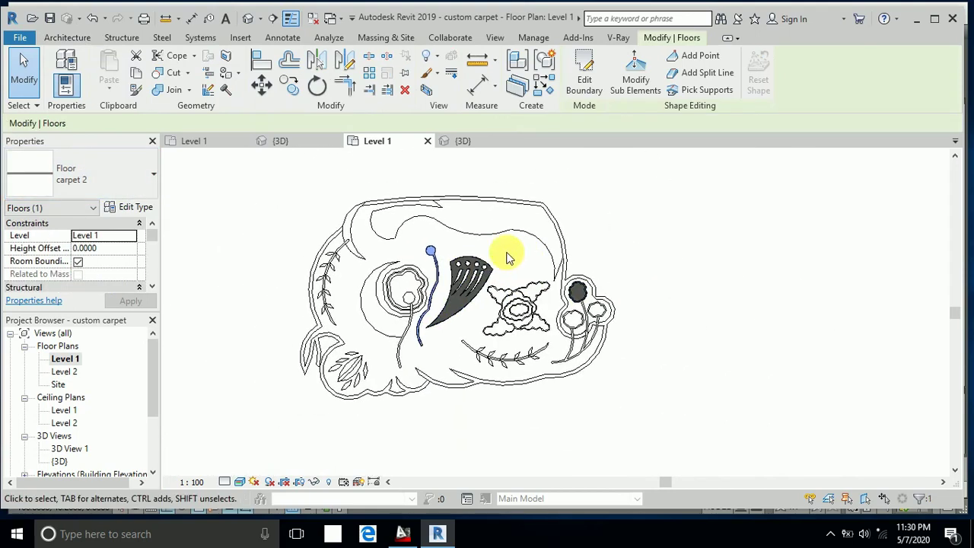
key(Escape)
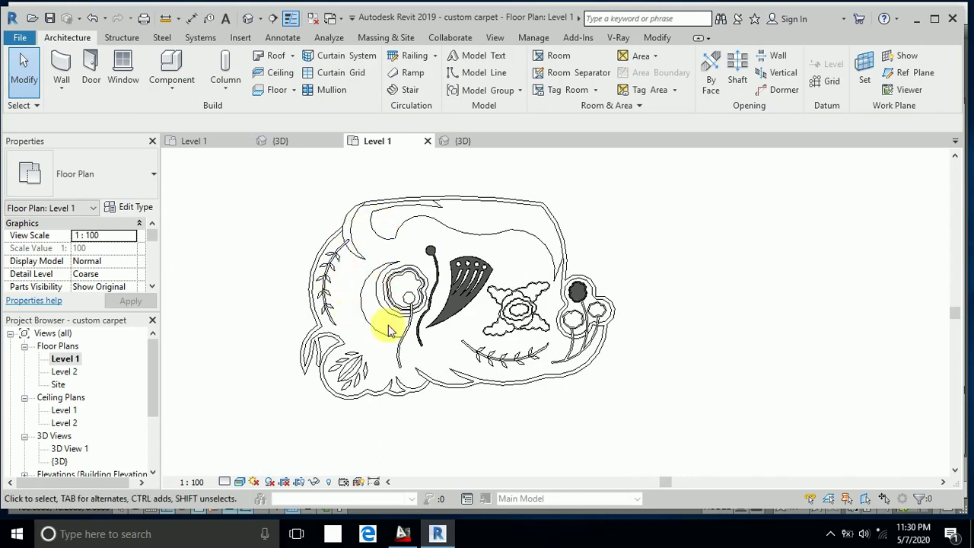
Pan the carpet plan to the right to recentre it.
scroll(472, 251, up, 1)
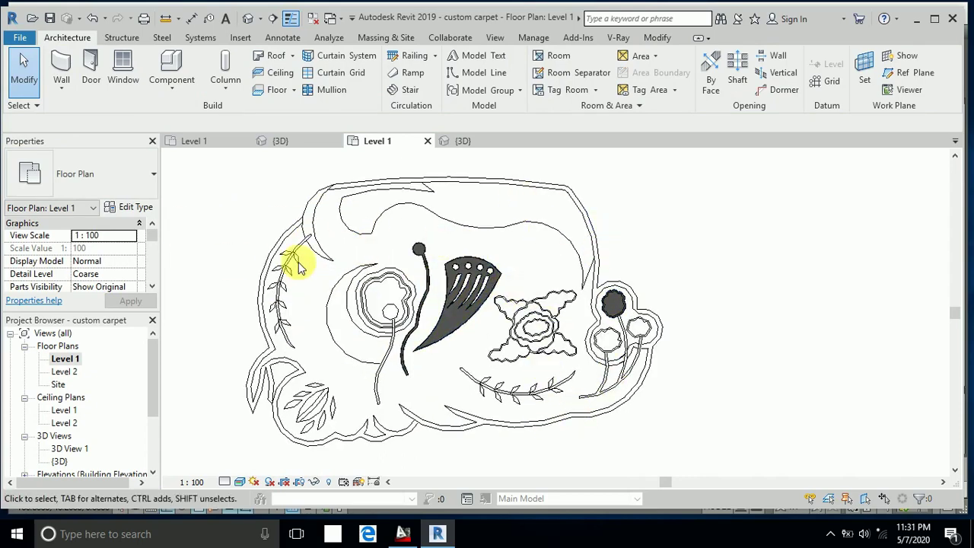
middle_drag(435, 244, 467, 231)
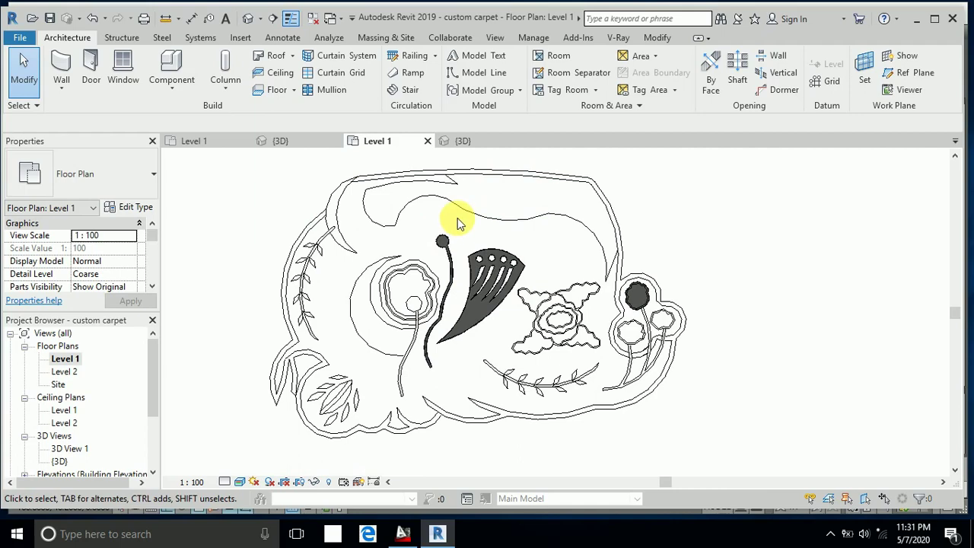
scroll(459, 222, down, 1)
middle_drag(462, 219, 496, 223)
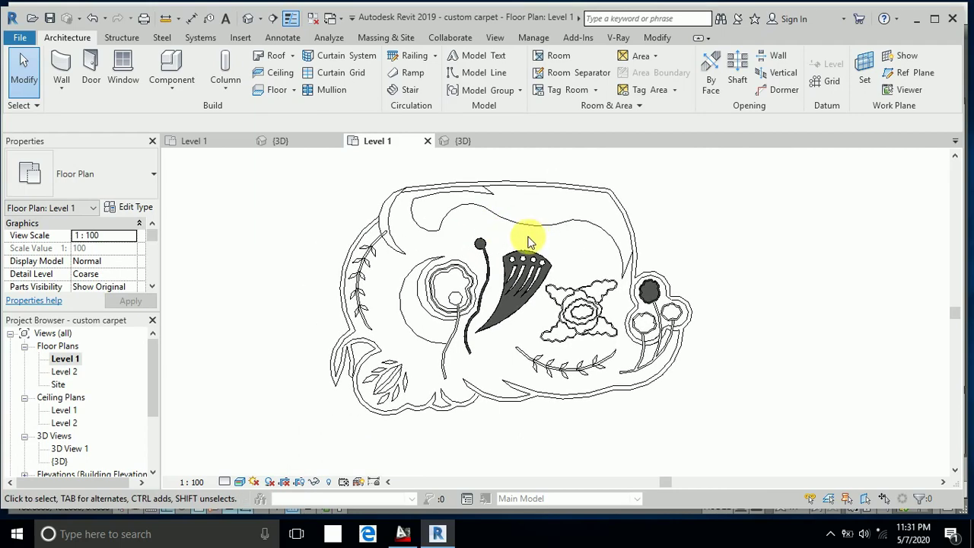
middle_drag(560, 255, 586, 255)
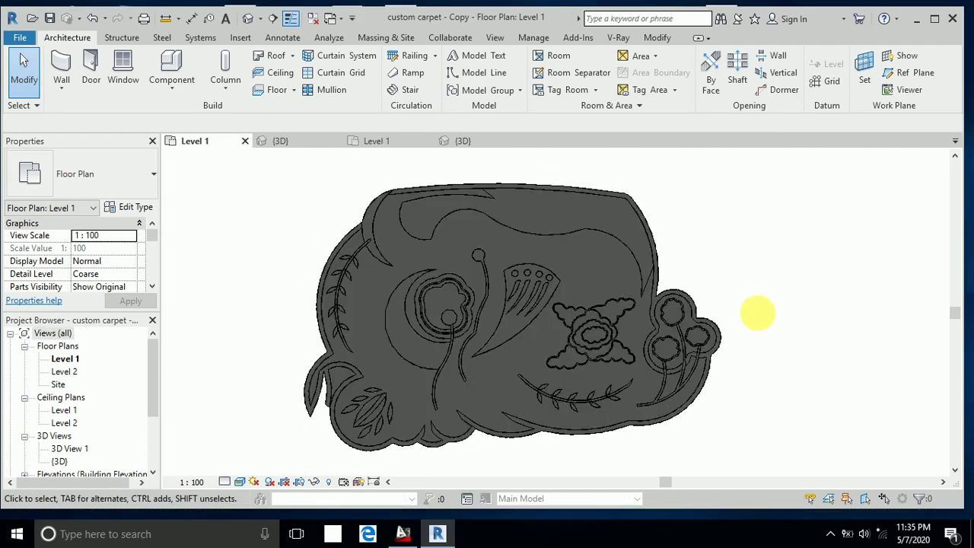
middle_drag(757, 312, 770, 320)
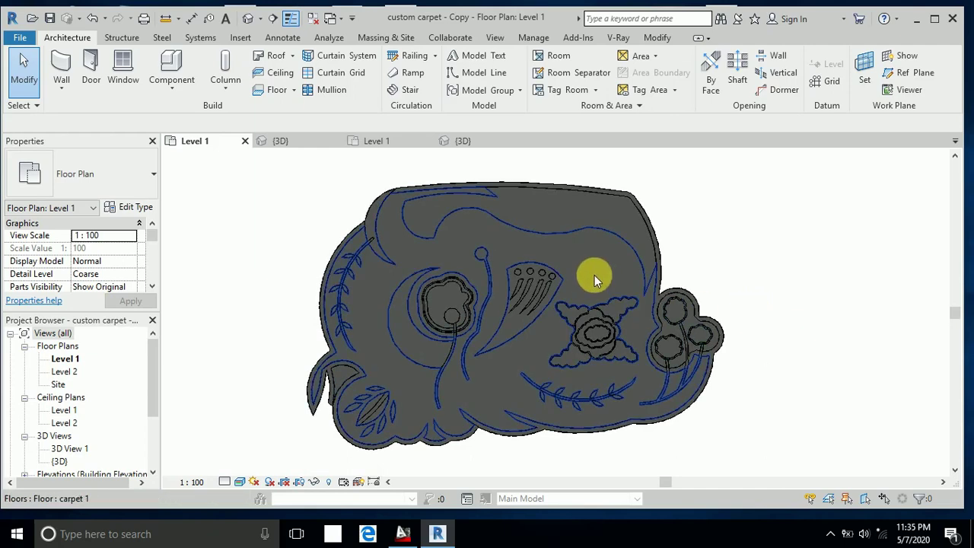
click(560, 220)
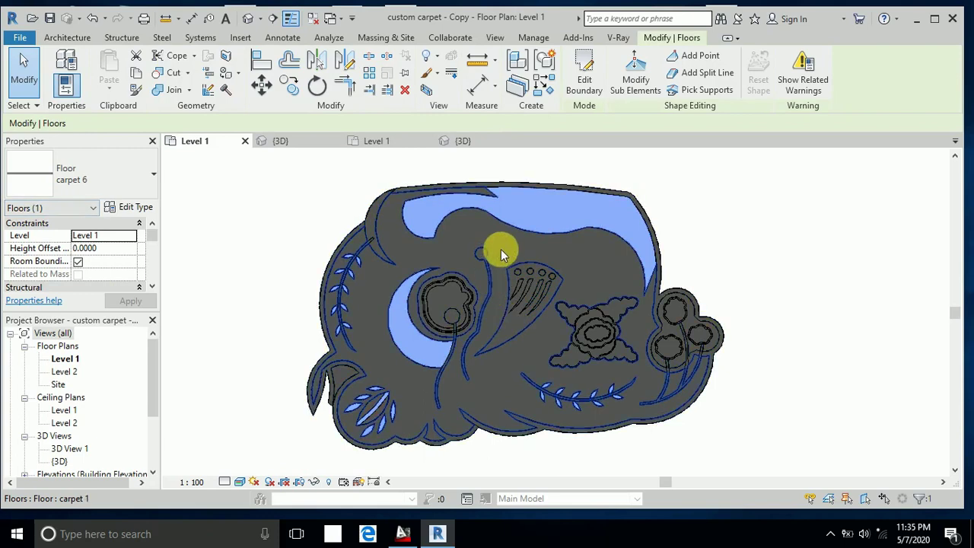
click(446, 262)
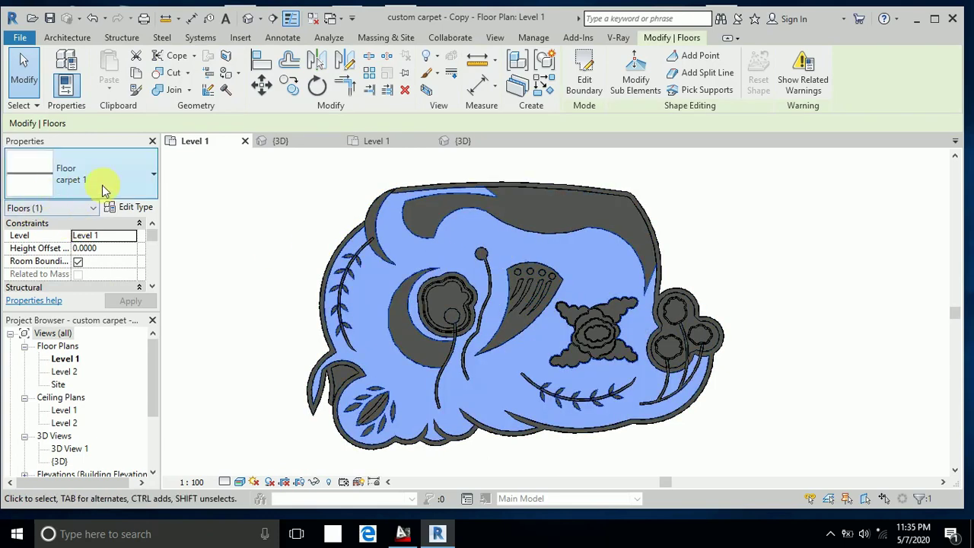
click(451, 301)
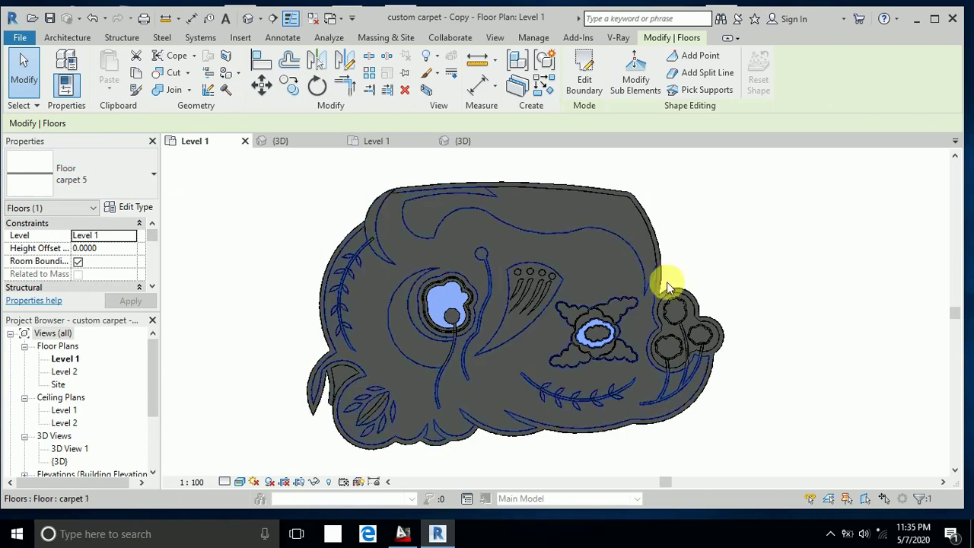
click(723, 285)
scroll(708, 267, down, 2)
middle_drag(713, 271, 713, 270)
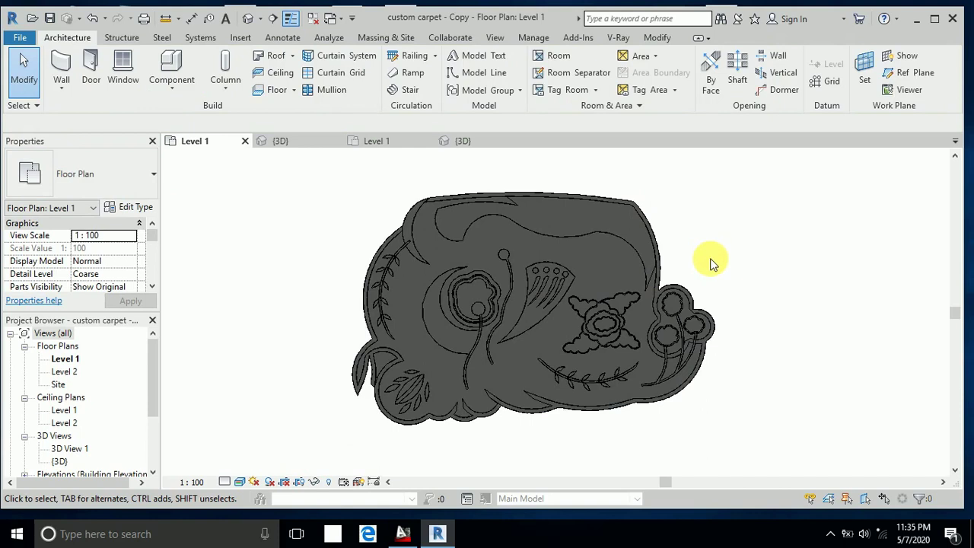
click(598, 267)
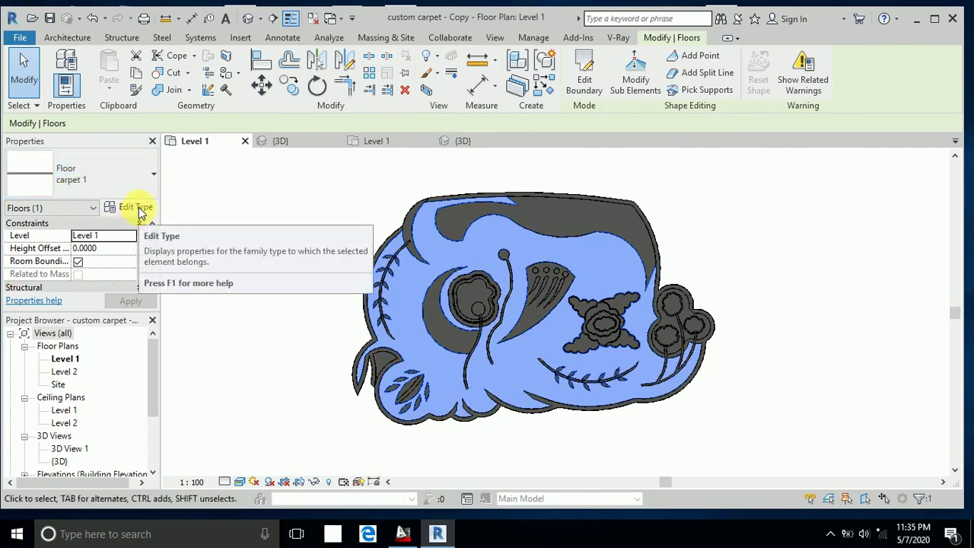
Open carpet 1's type structure and browse for the structure layer's material.
click(137, 210)
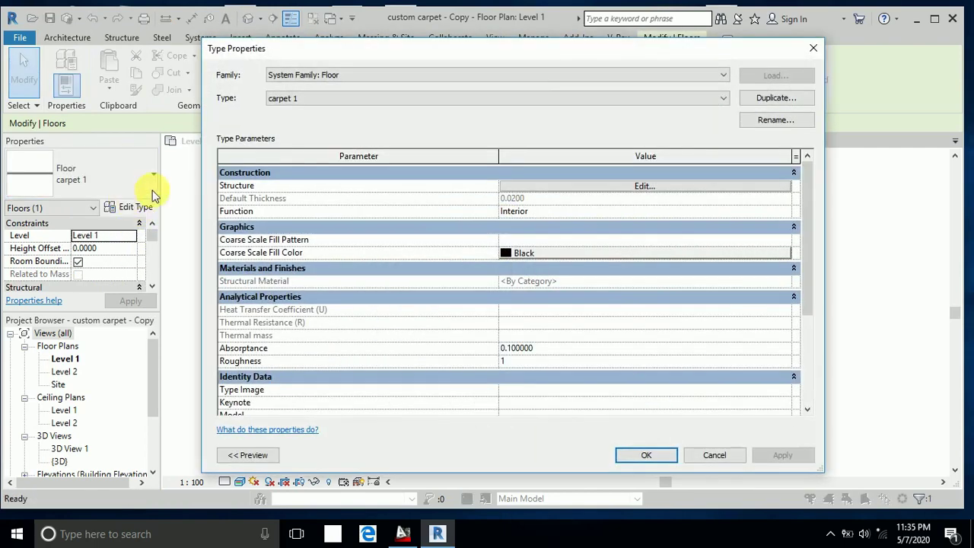
click(650, 188)
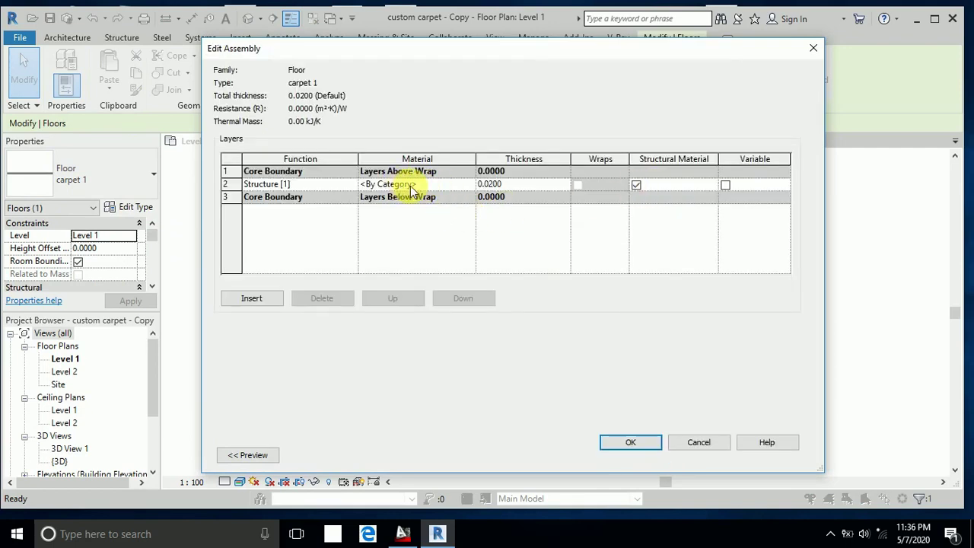
click(471, 185)
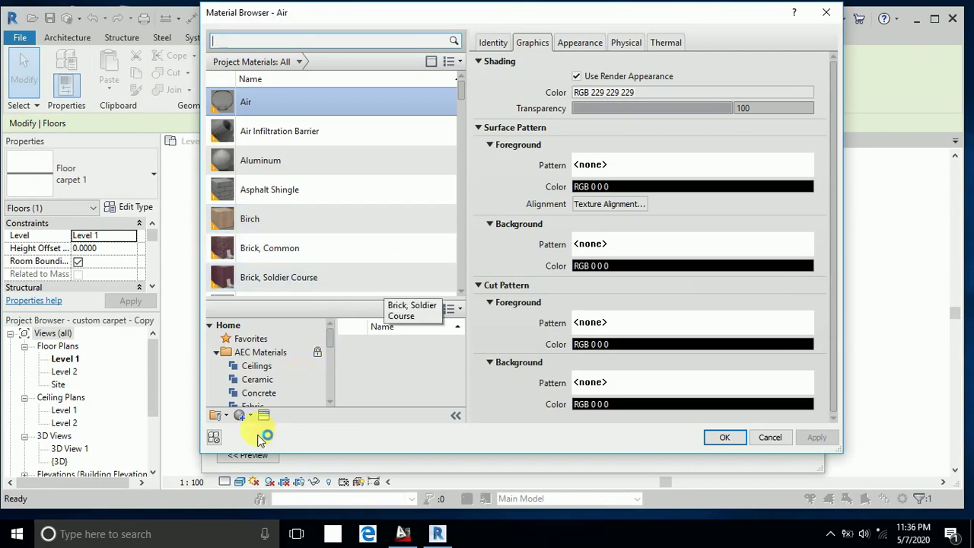
Create a new material and name it 'carpet 1'.
click(247, 415)
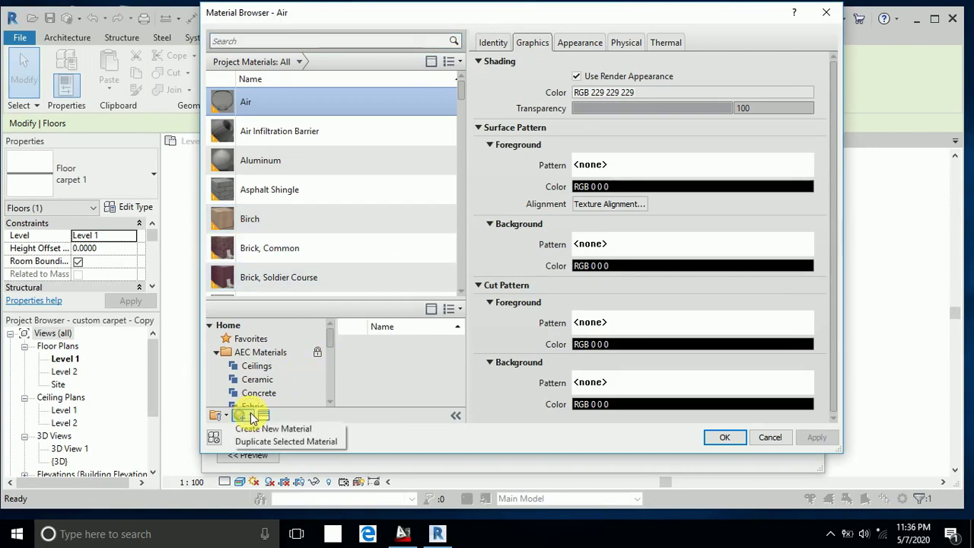
click(264, 429)
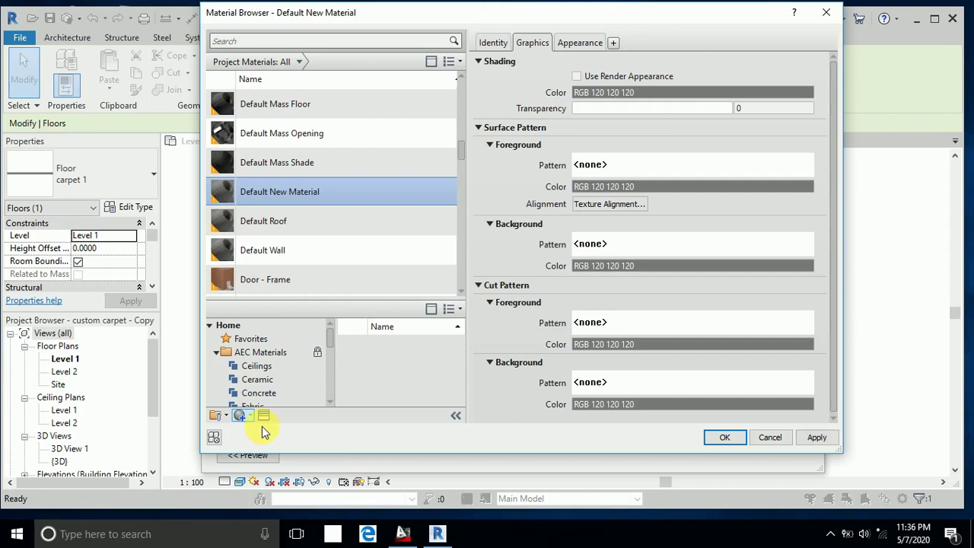
scroll(266, 257, down, 1)
right_click(289, 175)
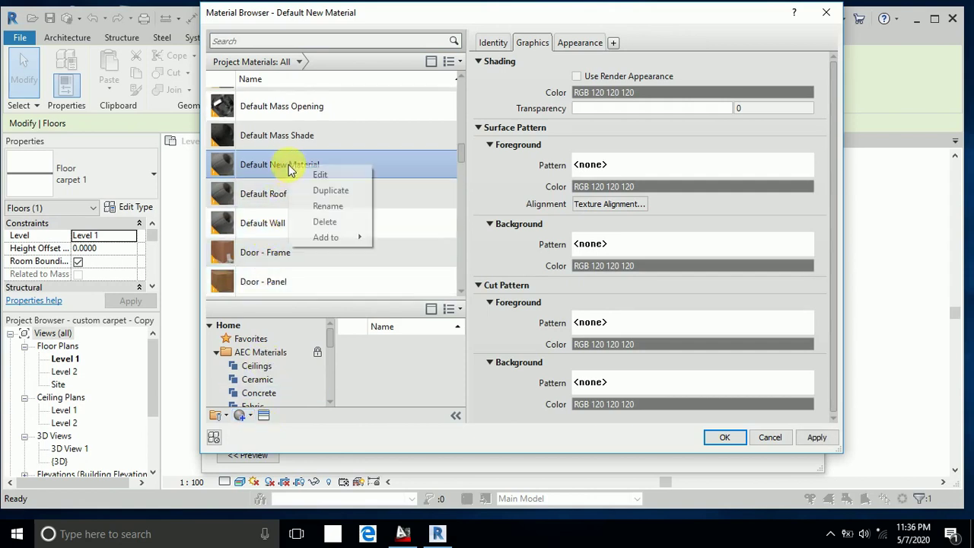
click(322, 210)
text(ca)
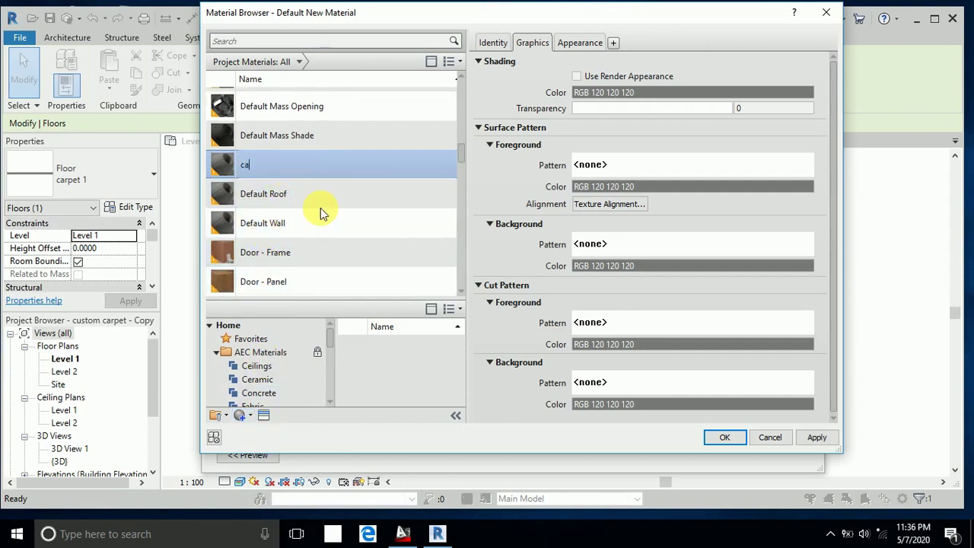
text(rpet 1)
key(Return)
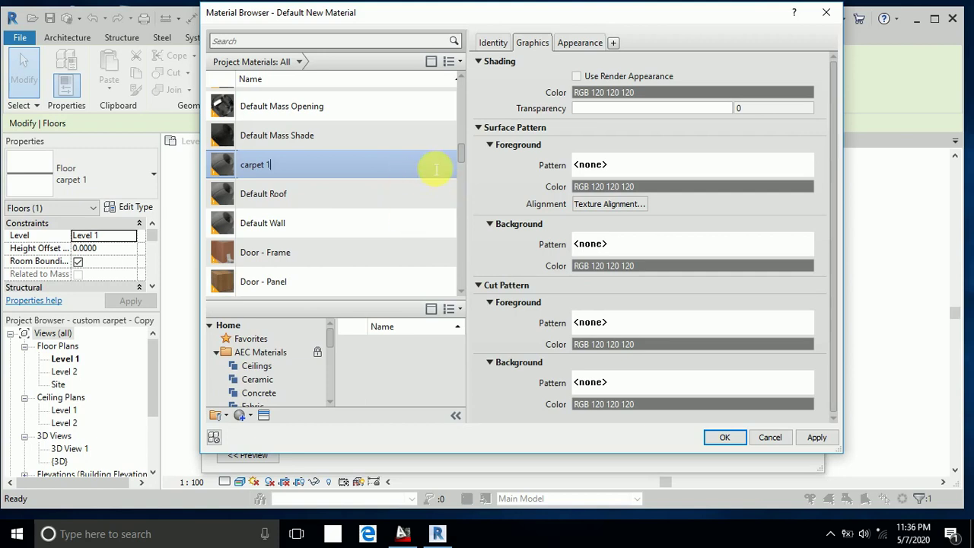
Set carpet 1's appearance colour to blue RGB 49 62 176 with glossiness 46.
click(586, 43)
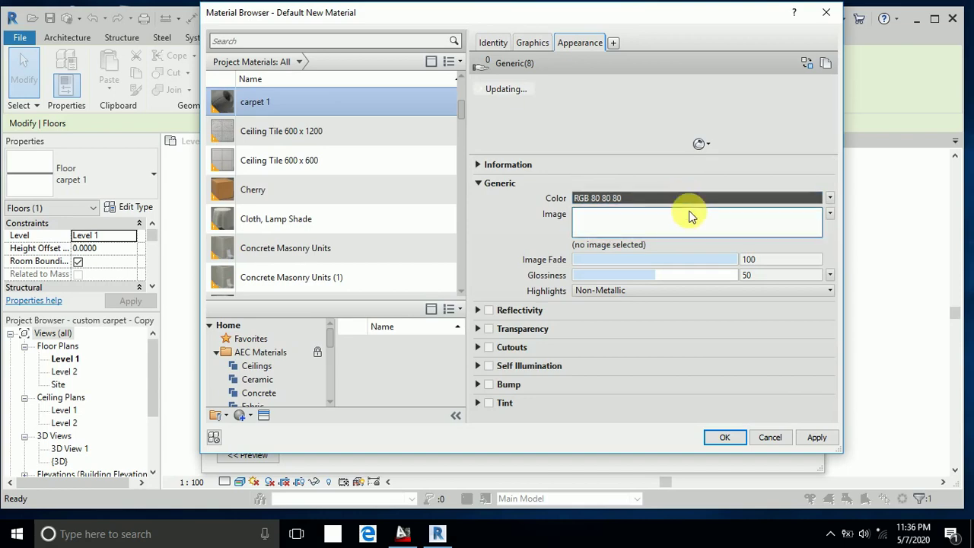
click(696, 197)
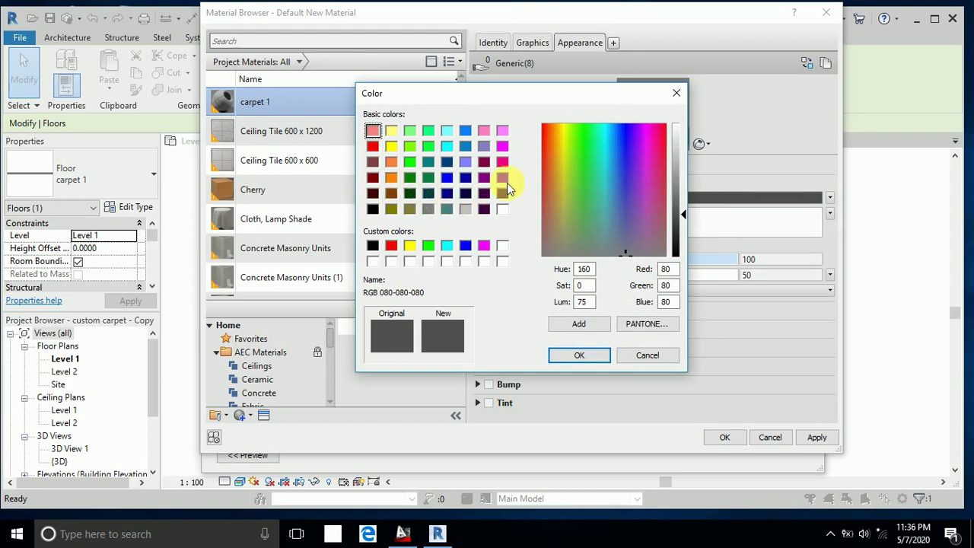
click(617, 191)
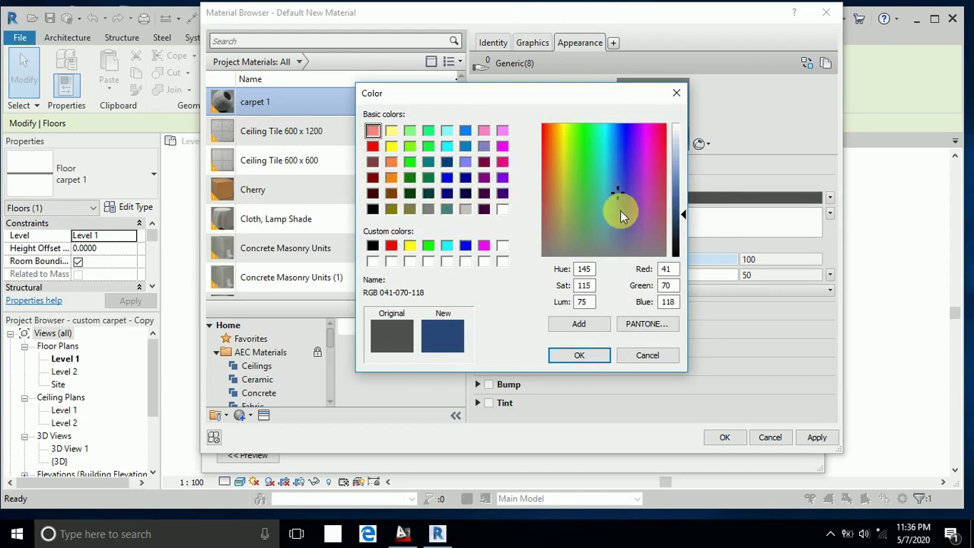
click(621, 184)
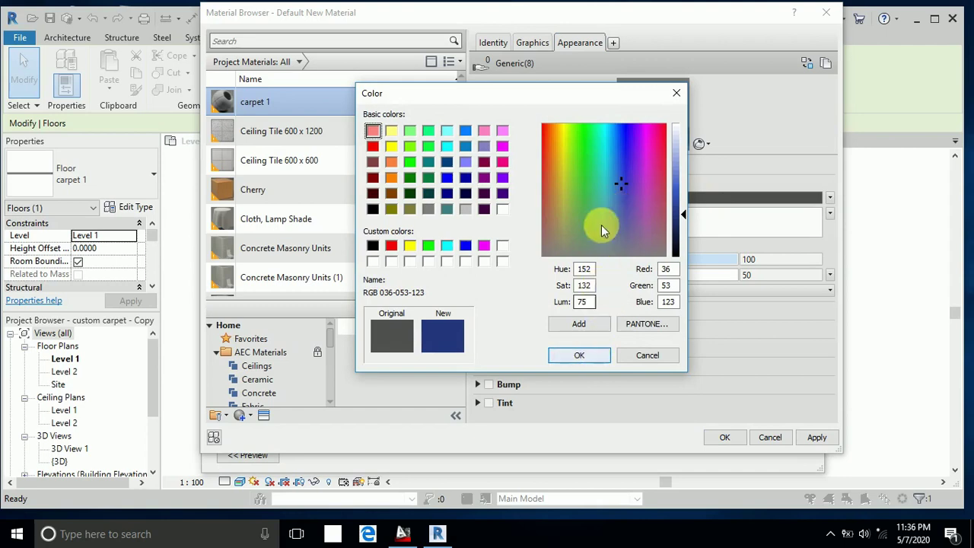
click(620, 202)
click(677, 191)
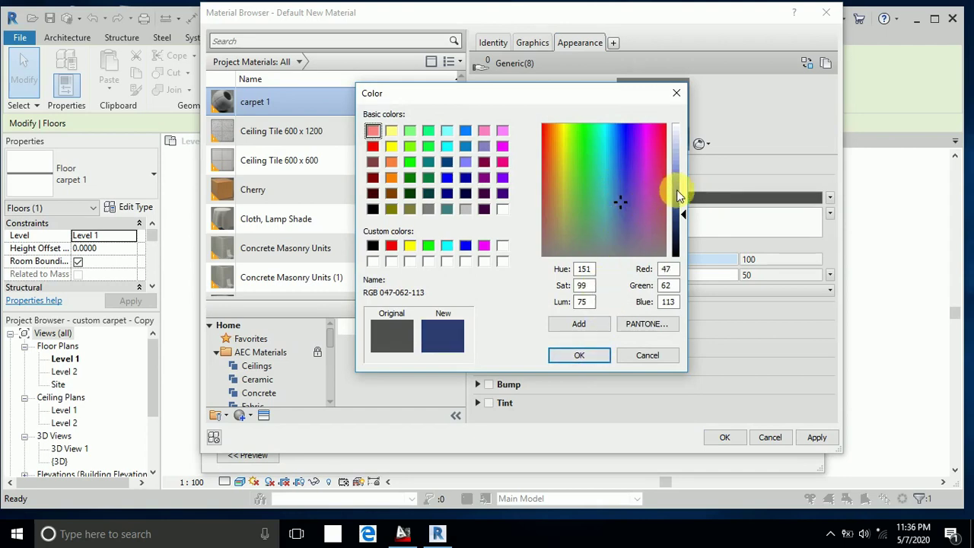
click(613, 191)
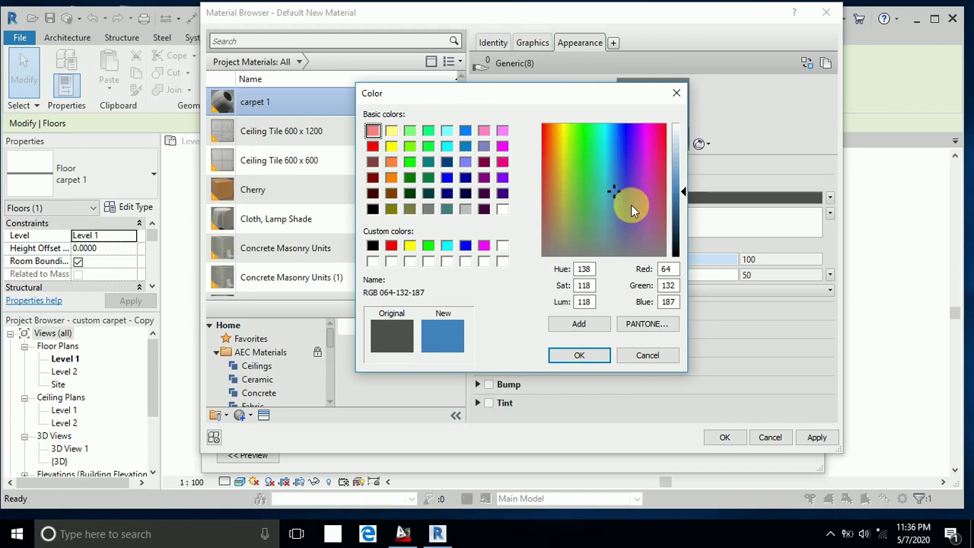
click(623, 182)
click(680, 199)
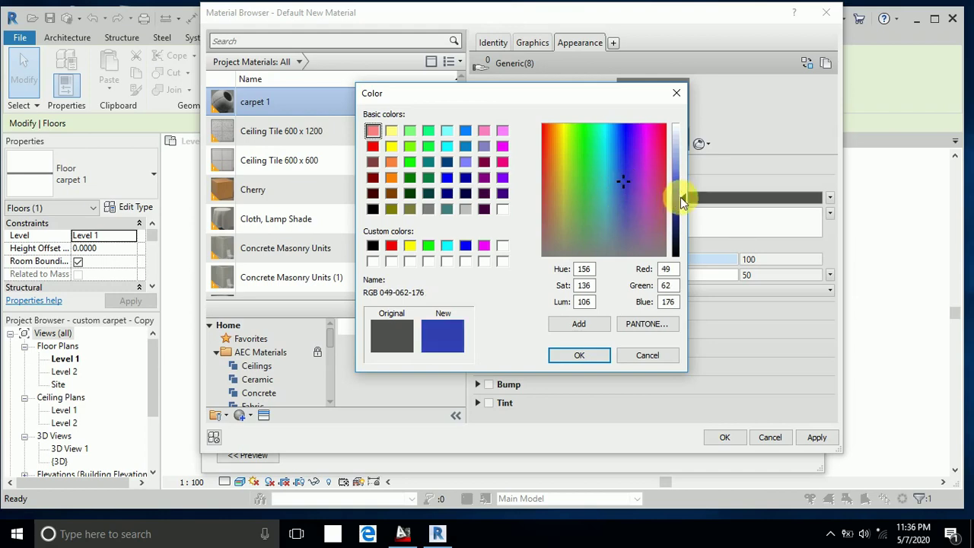
click(594, 351)
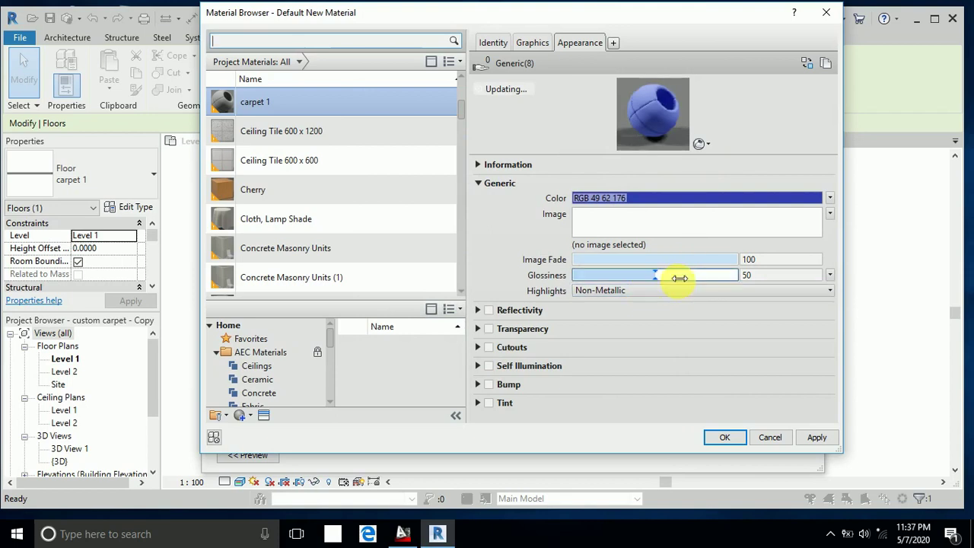
drag(663, 276, 650, 276)
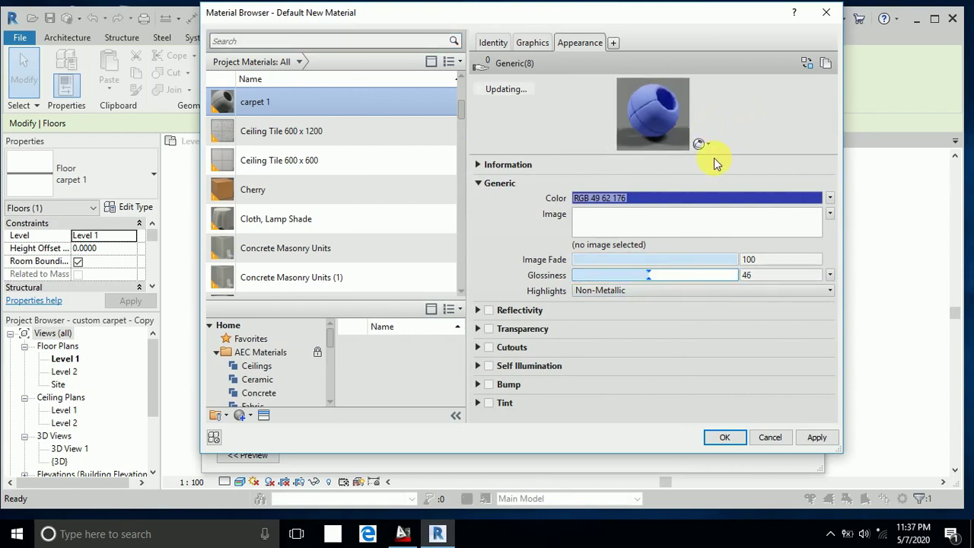
Assign carpet 1 to the structure layer and confirm the floor type changes.
click(722, 439)
click(633, 445)
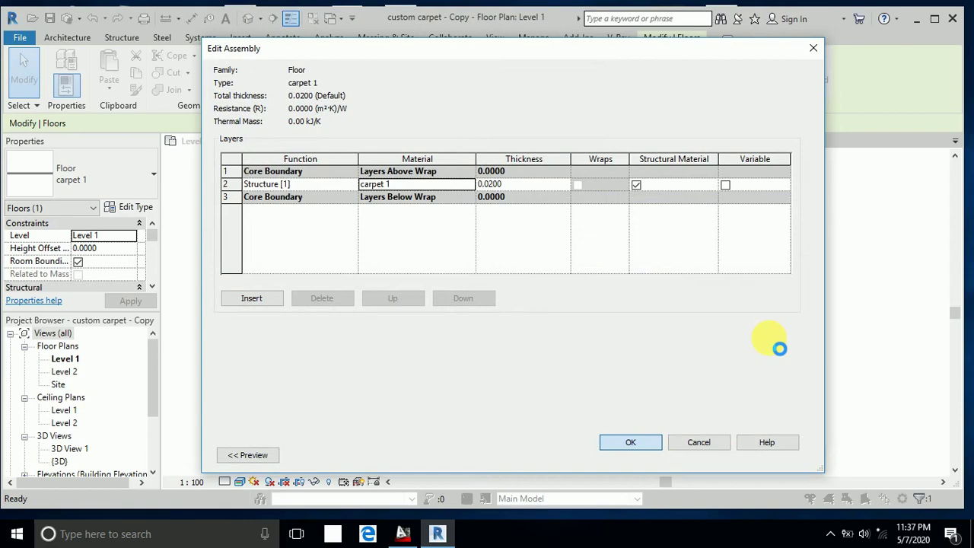
click(657, 457)
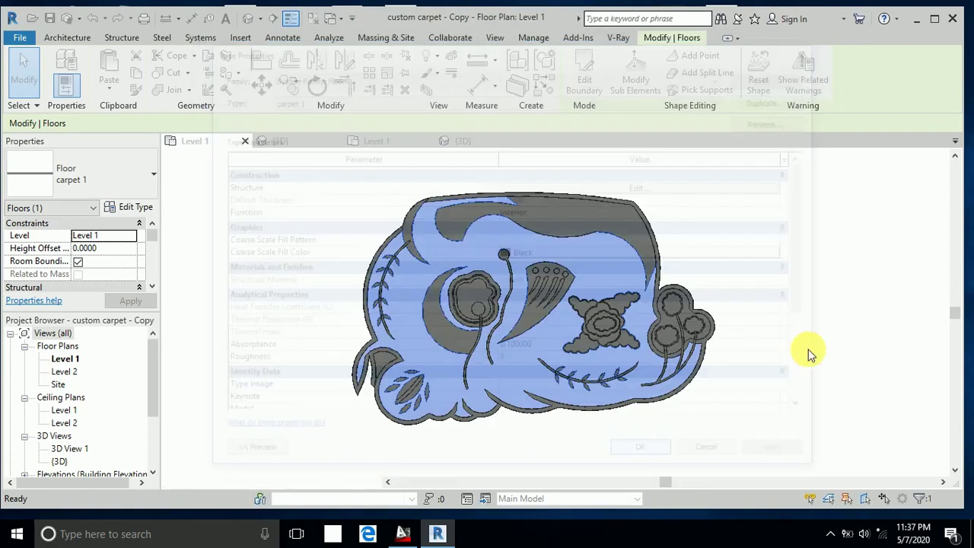
Select the carpet 6 floor and browse materials for its structure layer.
click(806, 310)
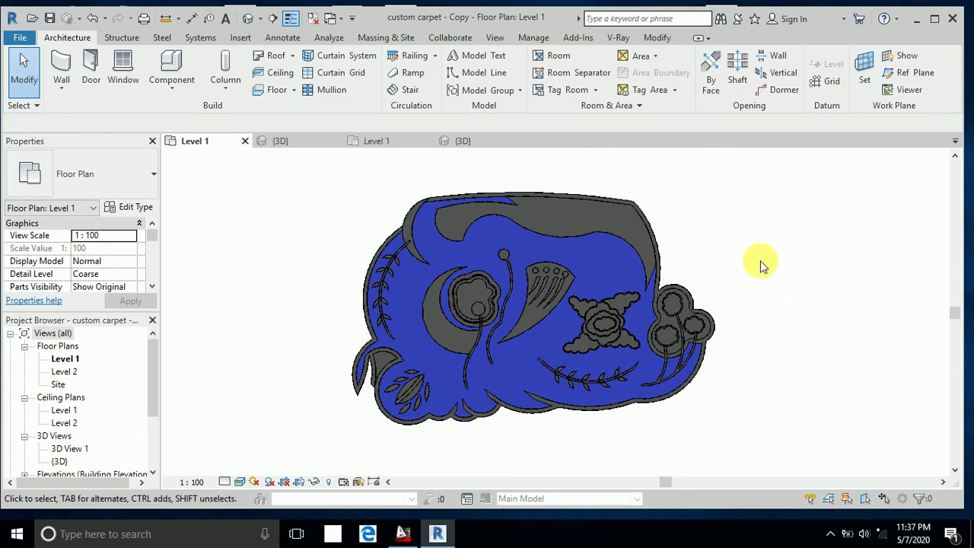
middle_drag(762, 264, 772, 266)
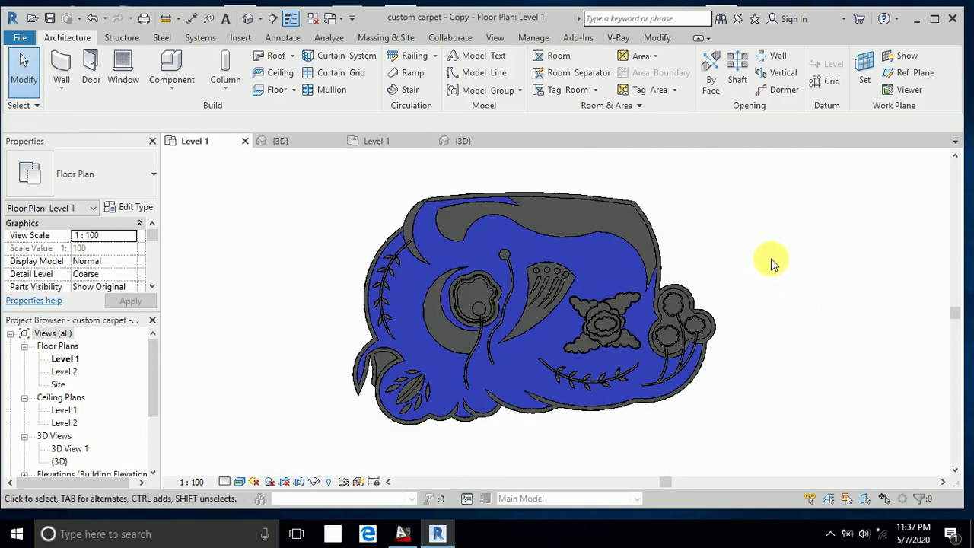
click(557, 211)
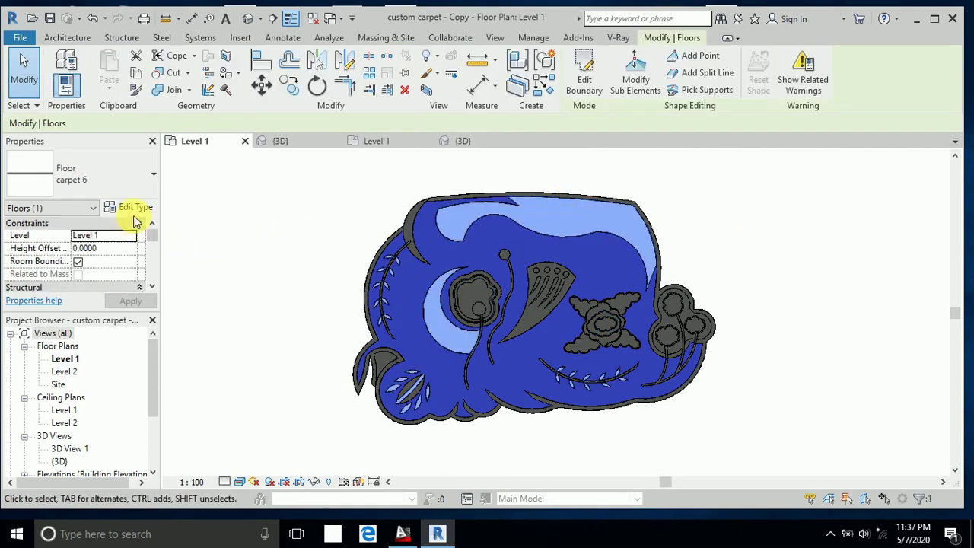
click(308, 214)
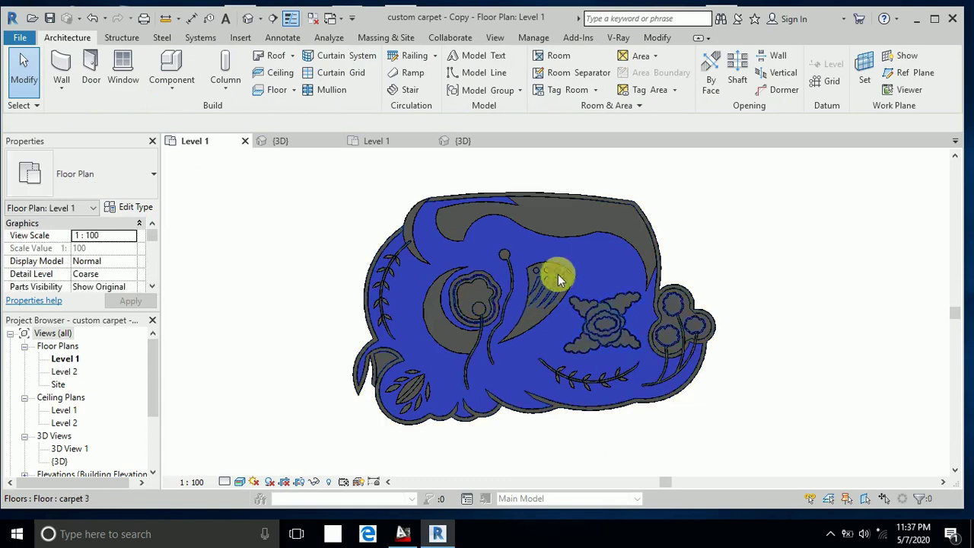
click(567, 220)
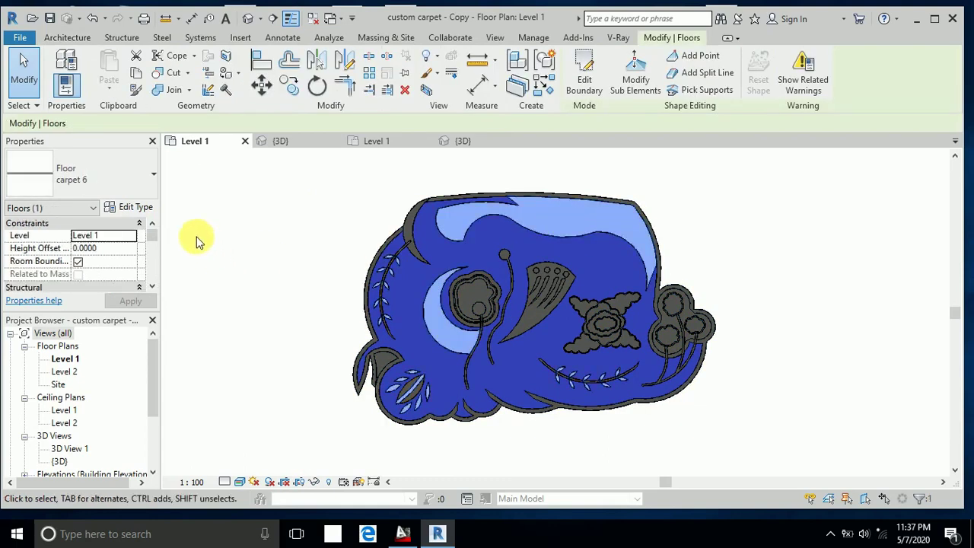
click(144, 209)
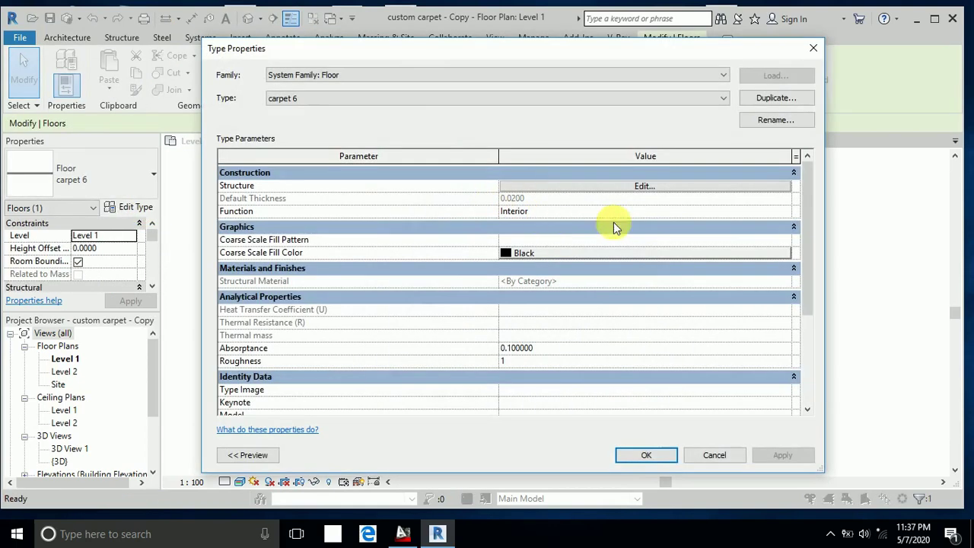
click(660, 188)
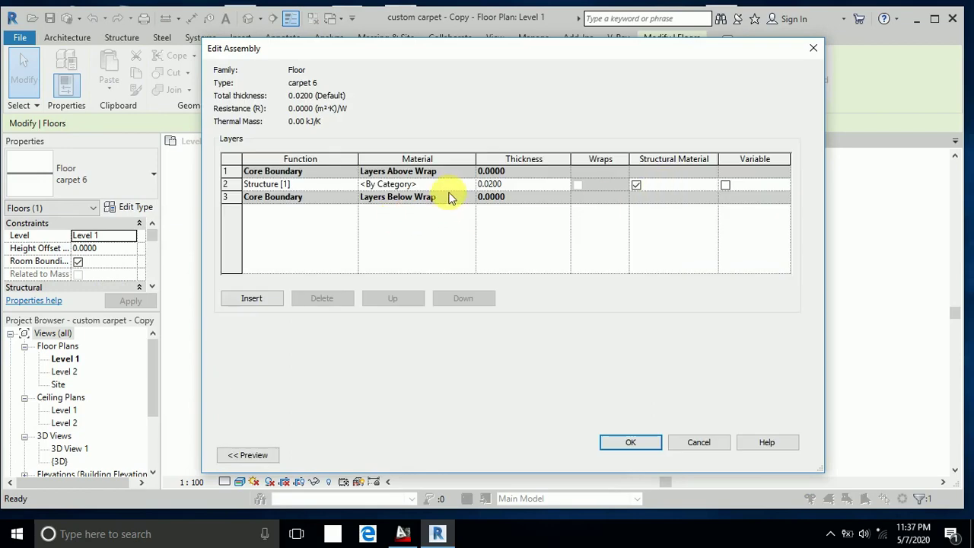
click(468, 187)
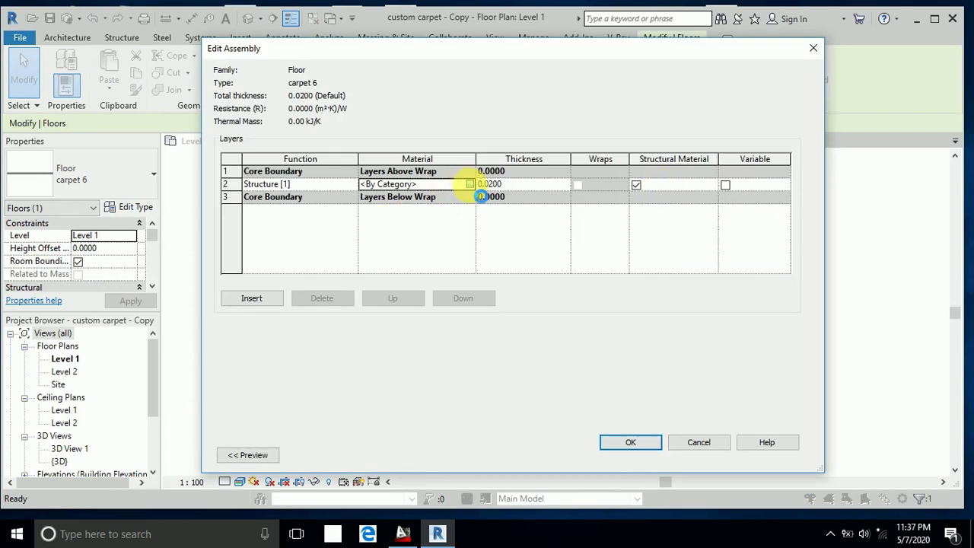
click(470, 185)
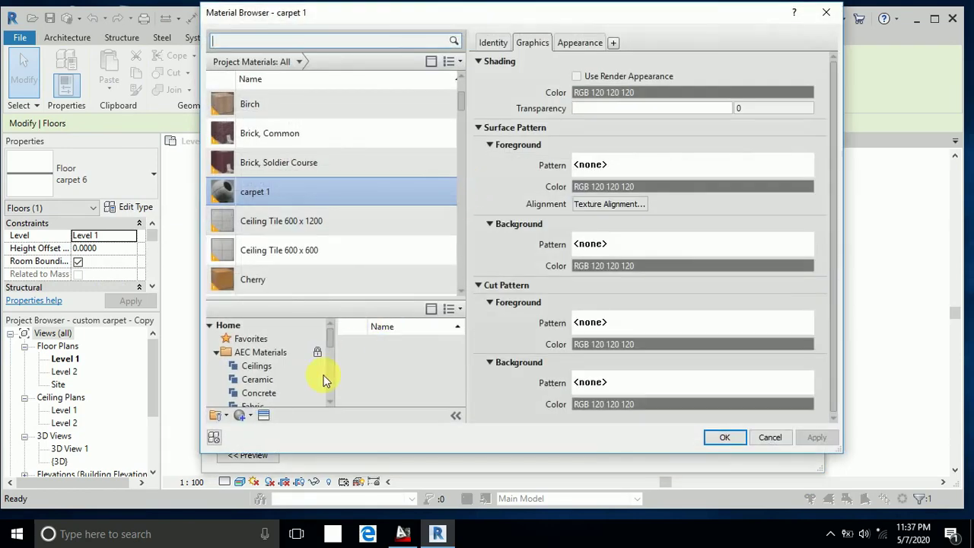
Create a new material named 'carpet 6' and show its appearance settings.
click(240, 415)
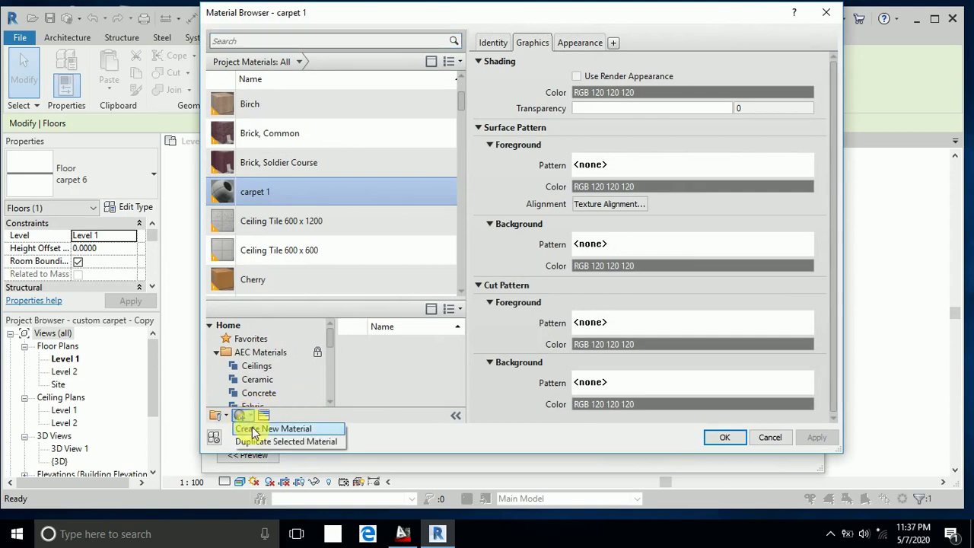
click(257, 427)
right_click(290, 191)
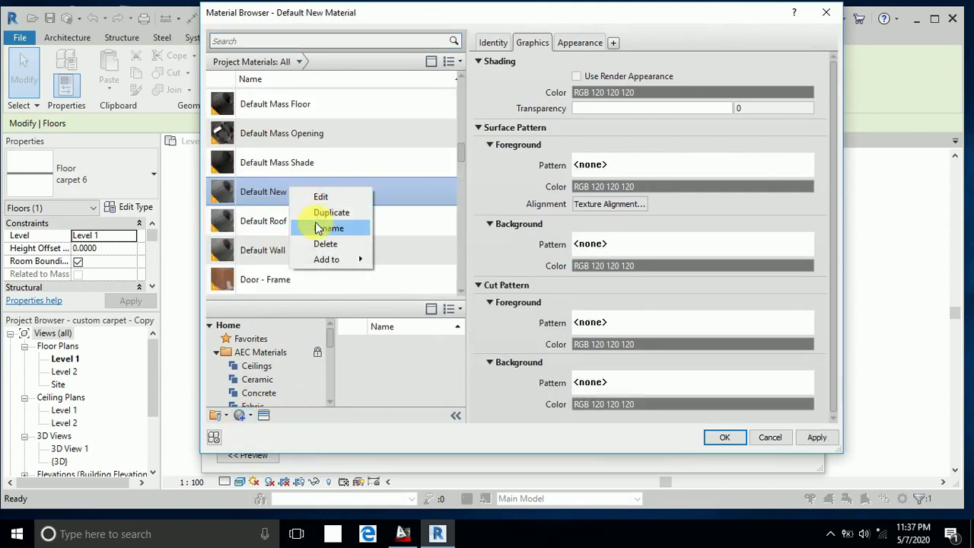
click(320, 228)
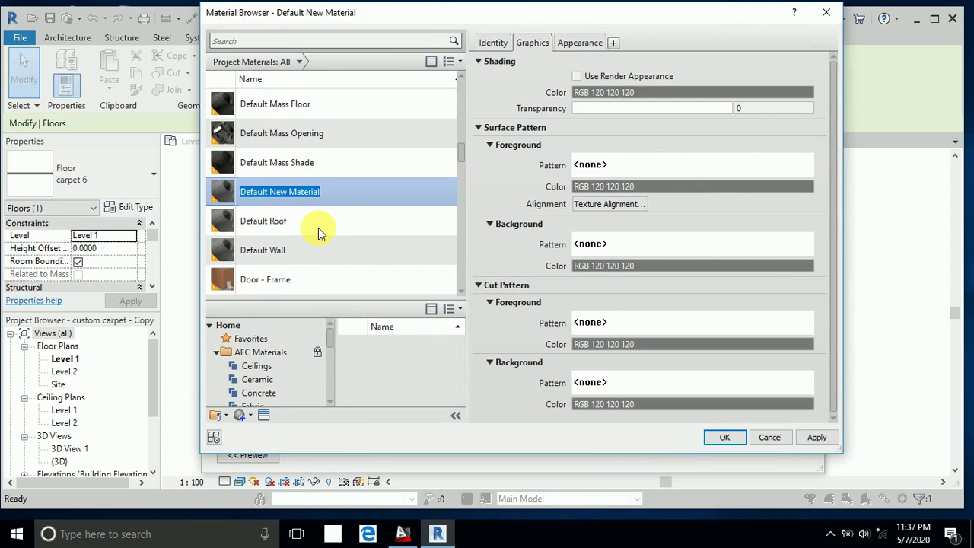
text(cap)
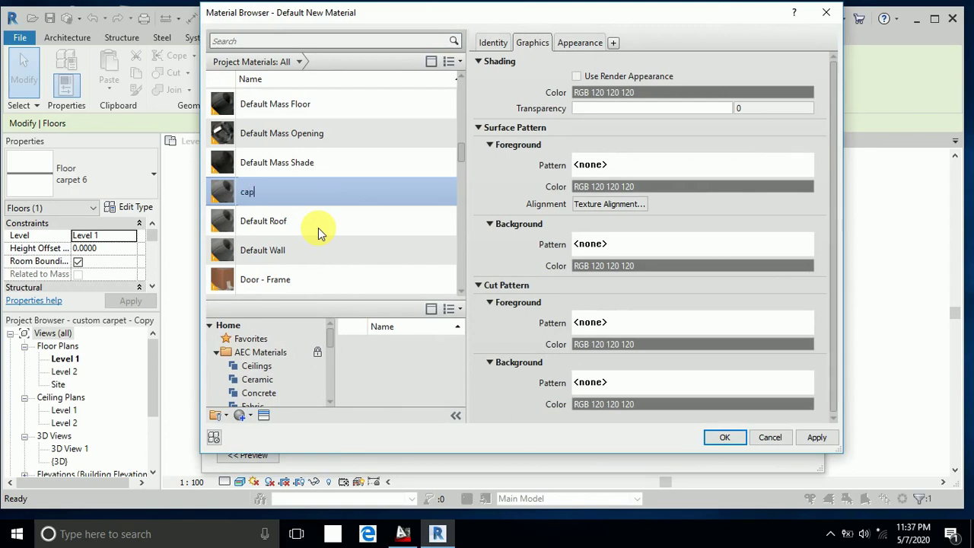
key(BackSpace)
text(rpet 2)
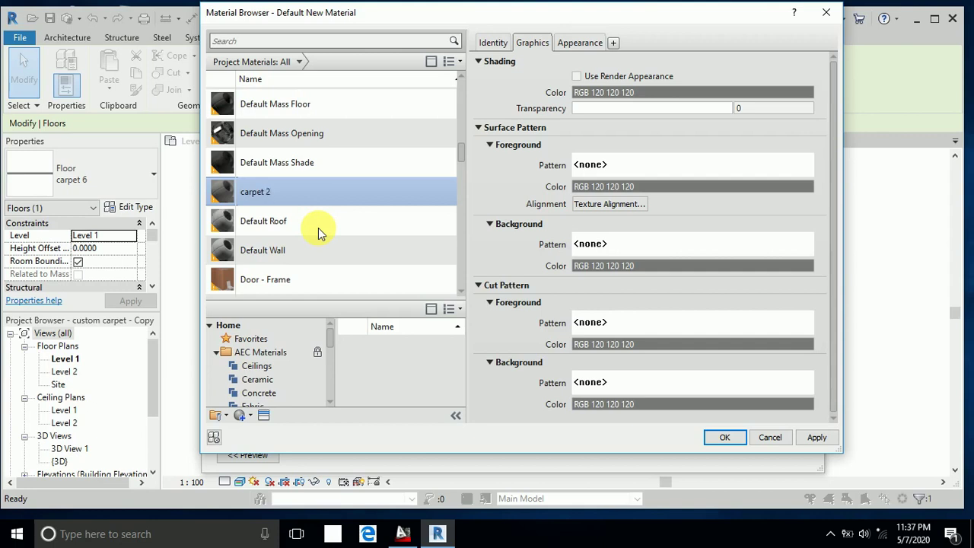
key(BackSpace)
key(BackSpace)
key(Return)
text(6)
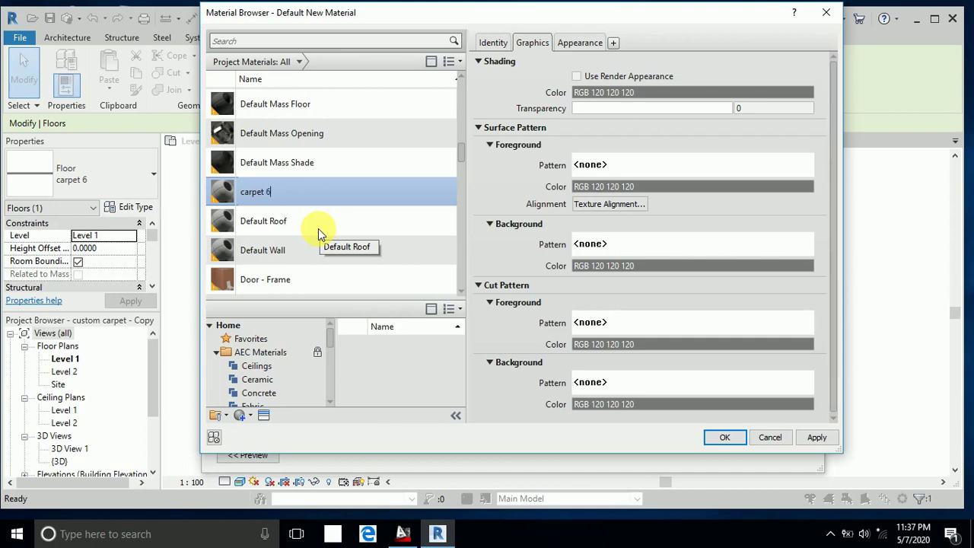
click(586, 42)
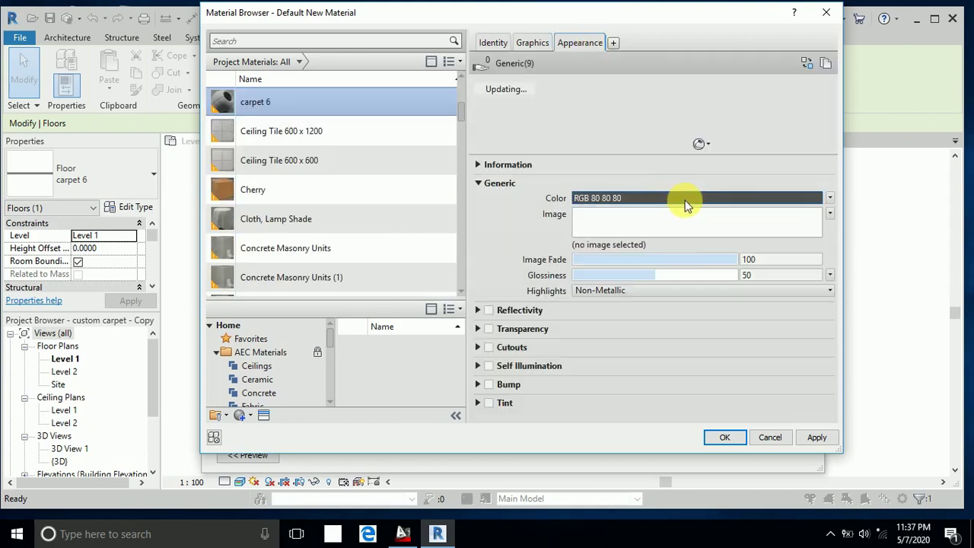
Colour carpet 6 plum purple (RGB 104 55 83) and confirm all material and type dialogs.
click(685, 201)
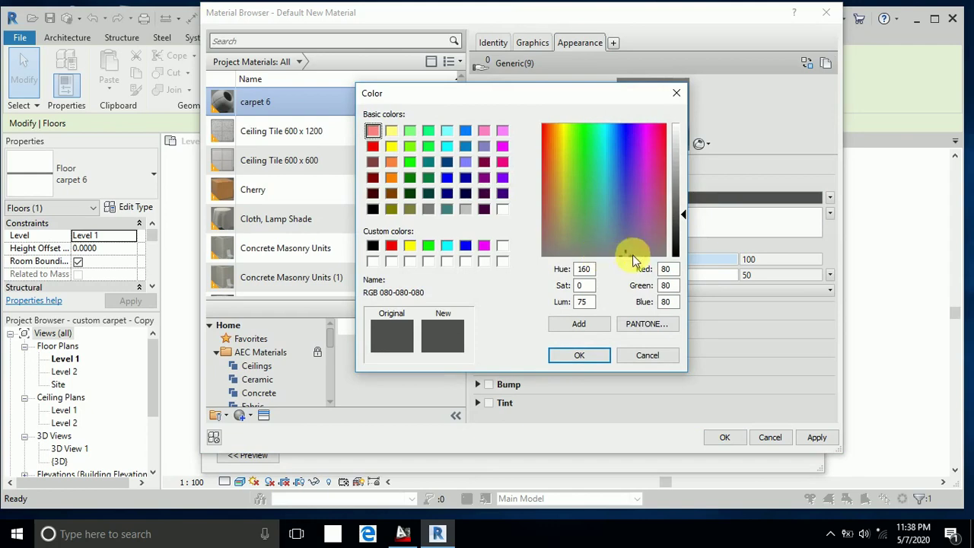
click(657, 221)
click(654, 215)
click(590, 354)
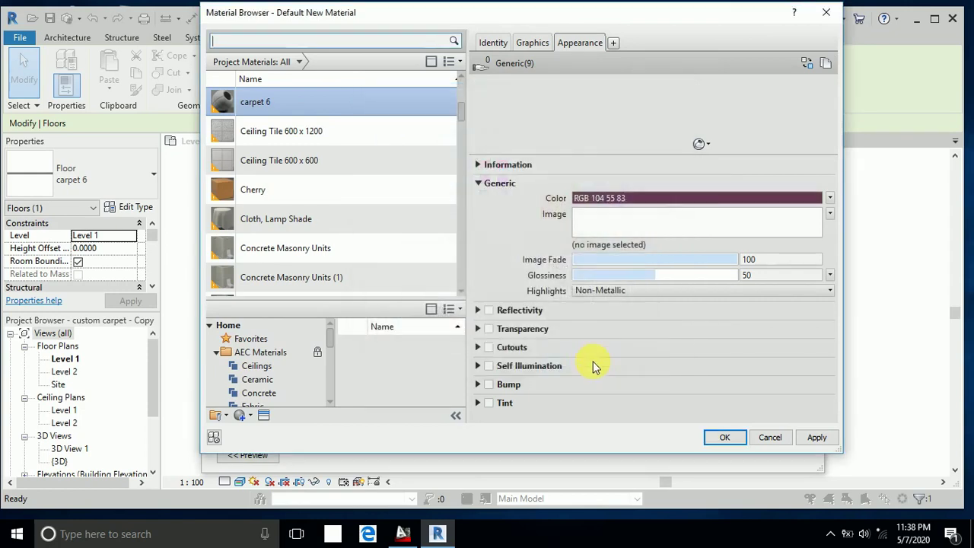
click(813, 439)
click(728, 439)
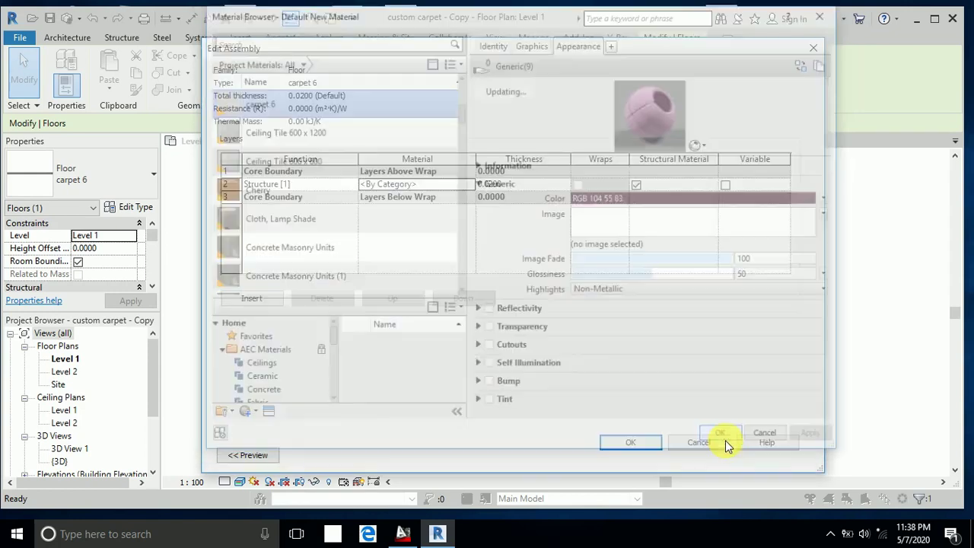
click(640, 447)
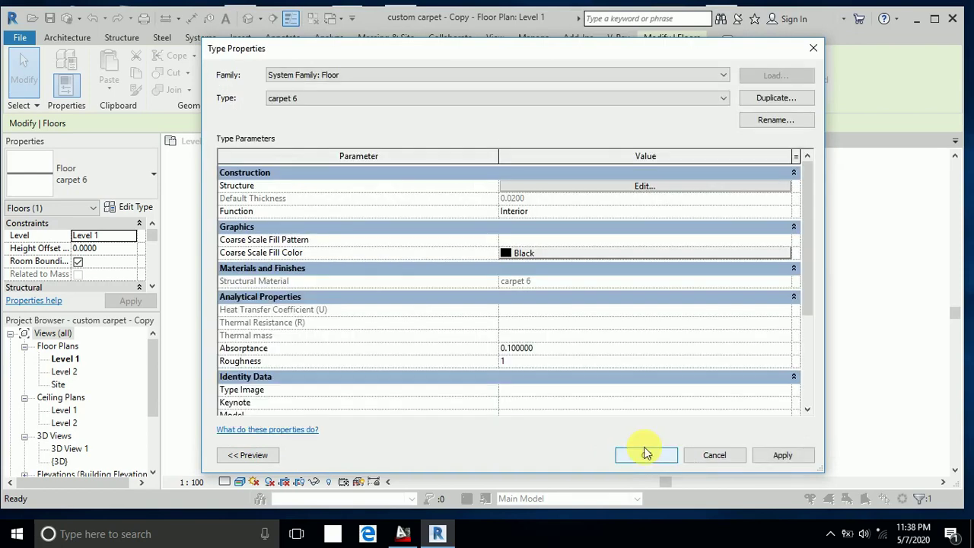
click(644, 454)
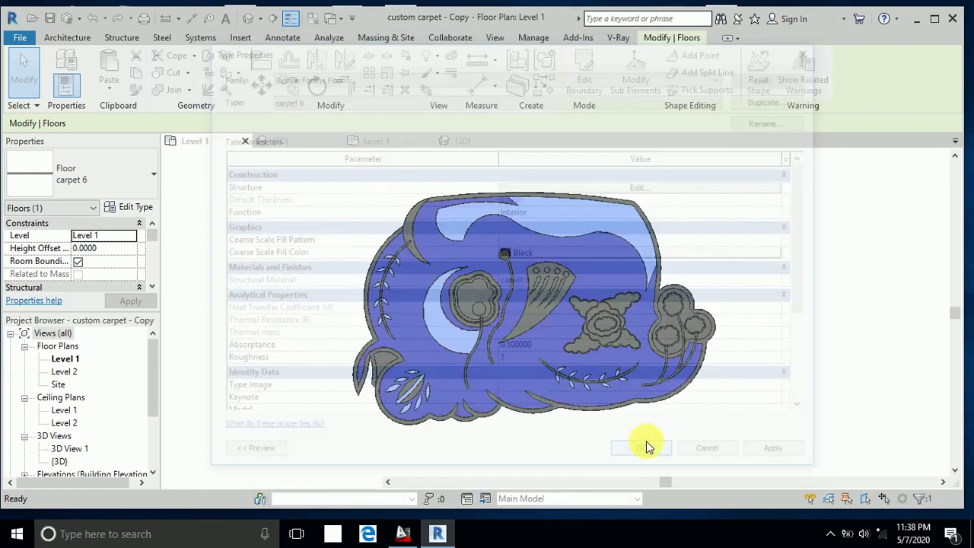
click(662, 428)
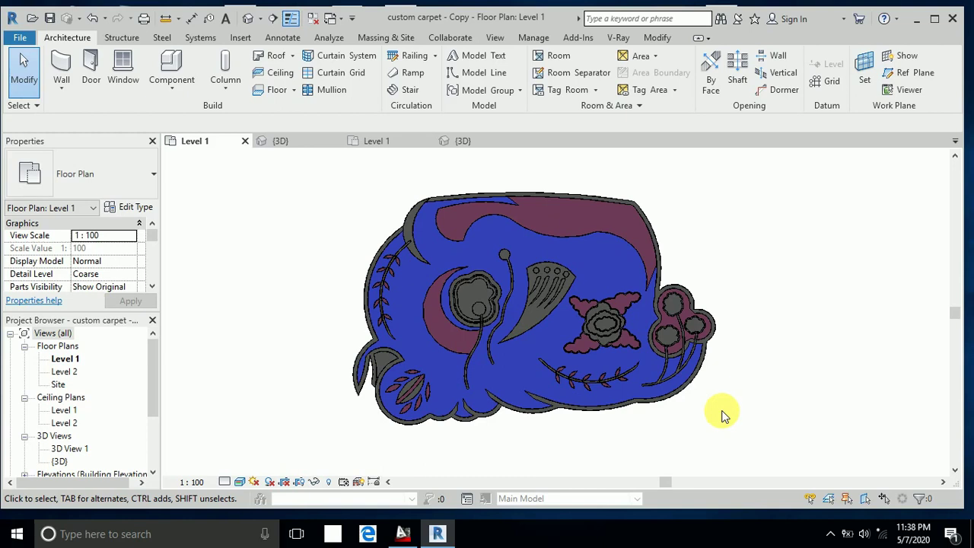
Select a carpet 4 floor and browse materials for its structure layer.
middle_drag(774, 303, 761, 303)
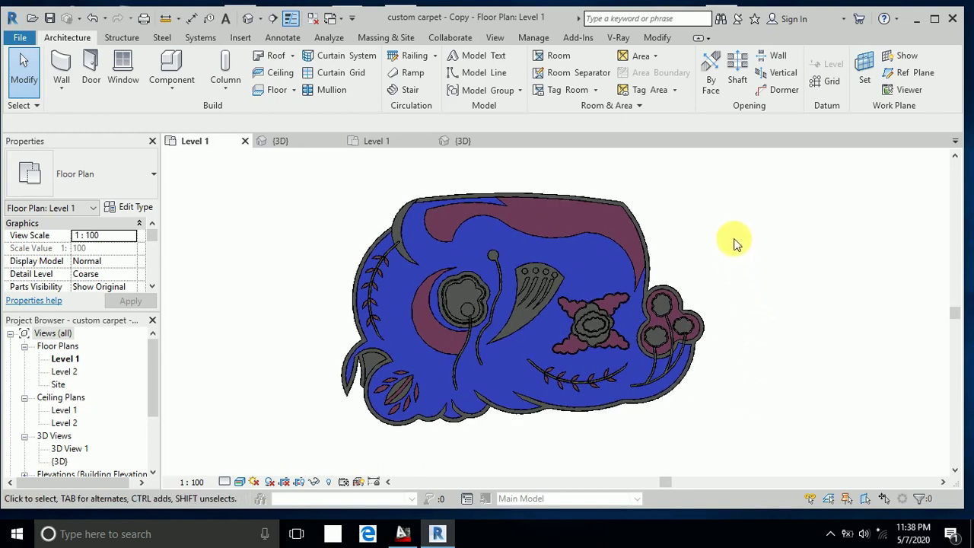
click(518, 319)
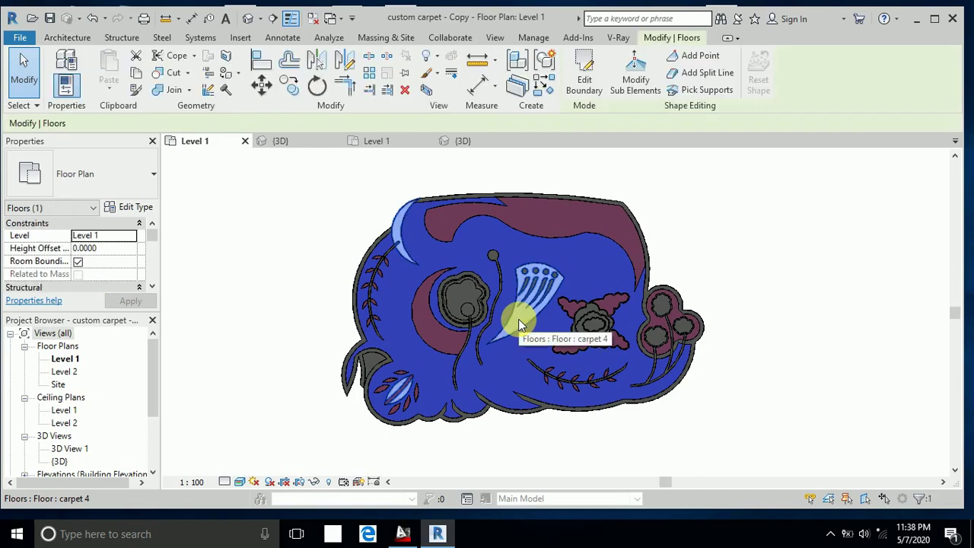
click(134, 207)
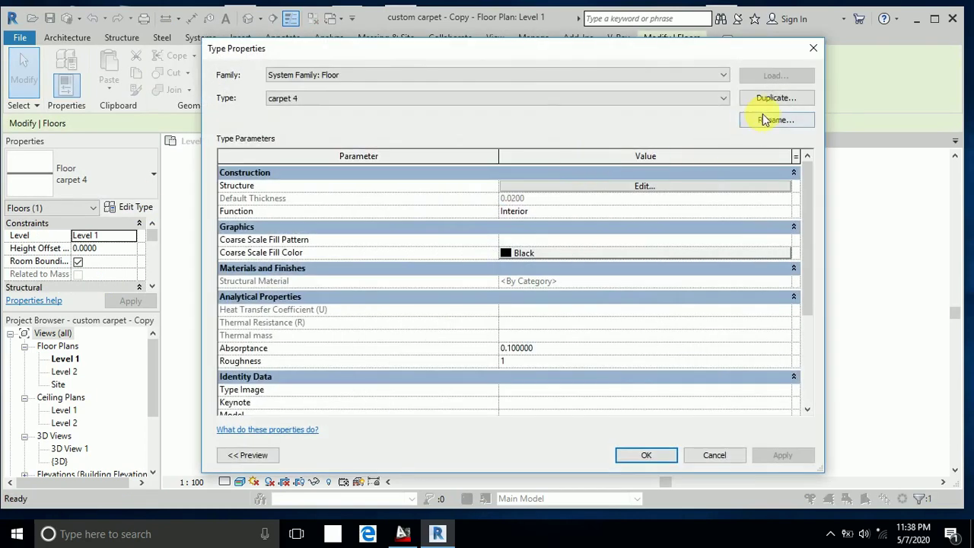
click(641, 187)
click(461, 185)
click(469, 185)
Create a new material named 'carpet 2' and show its appearance settings.
click(248, 415)
click(262, 428)
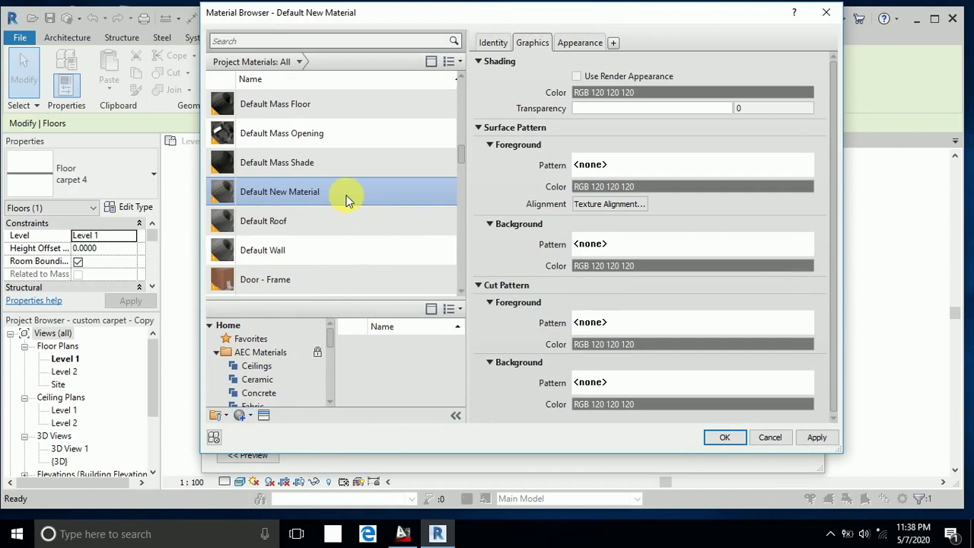
right_click(347, 195)
click(375, 238)
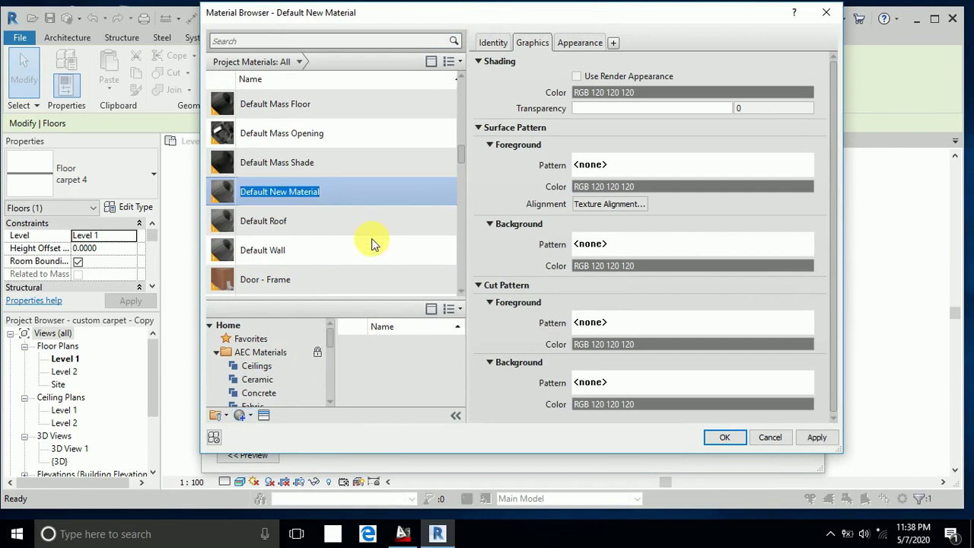
text(p)
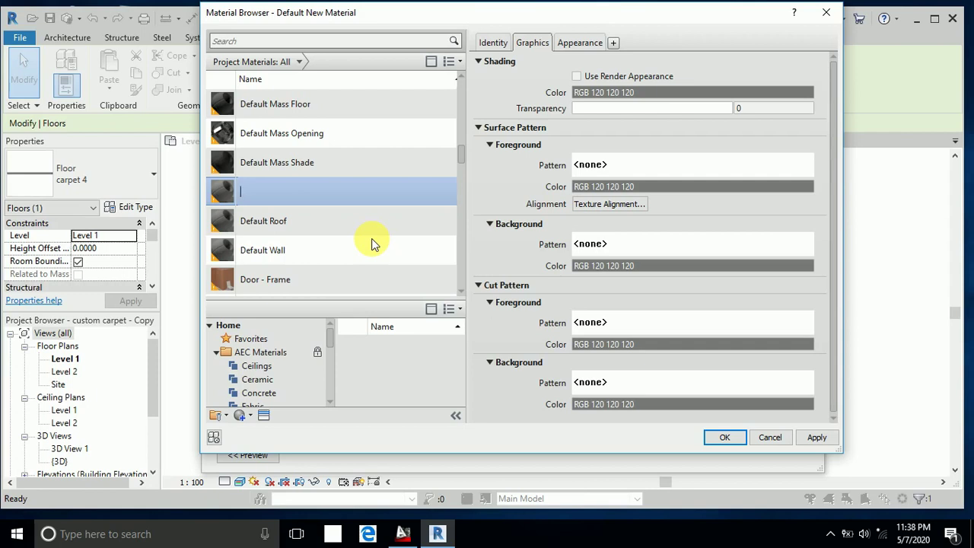
text(arpet 2)
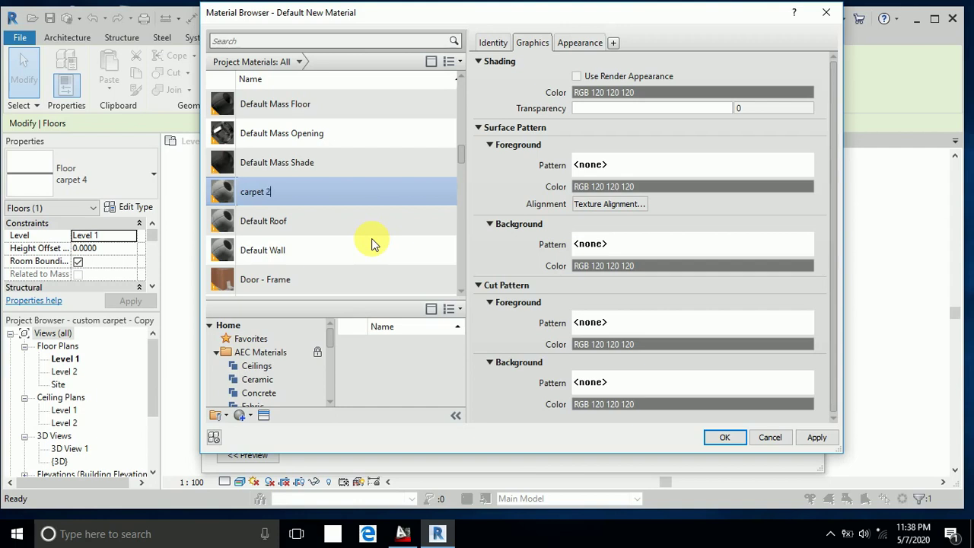
key(Return)
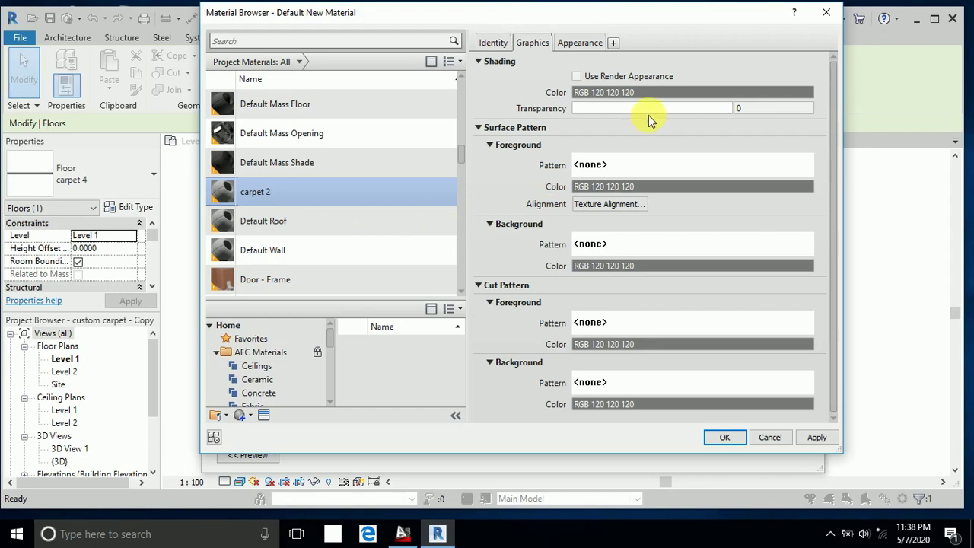
click(578, 43)
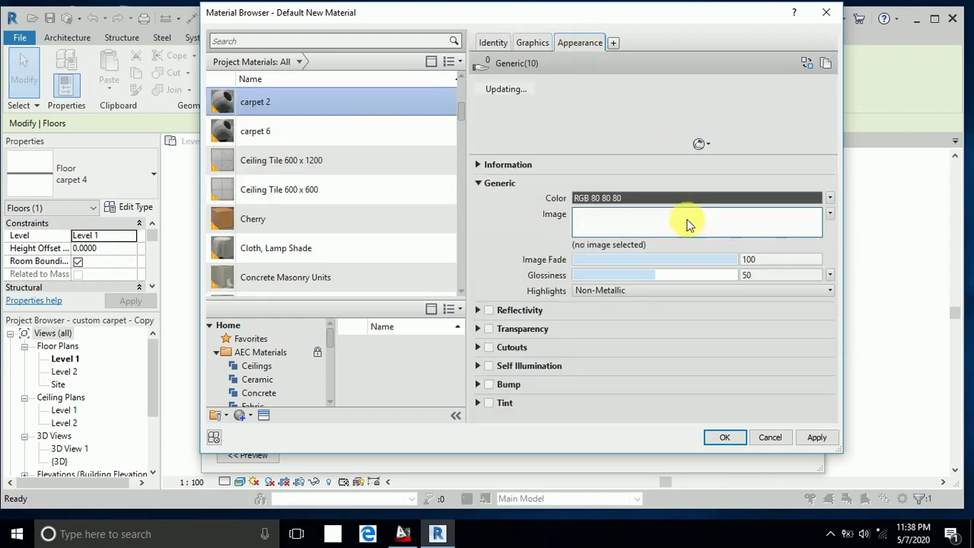
Make carpet 2 peach (RGB 255 172 132) from orange and confirm all dialogs.
click(682, 204)
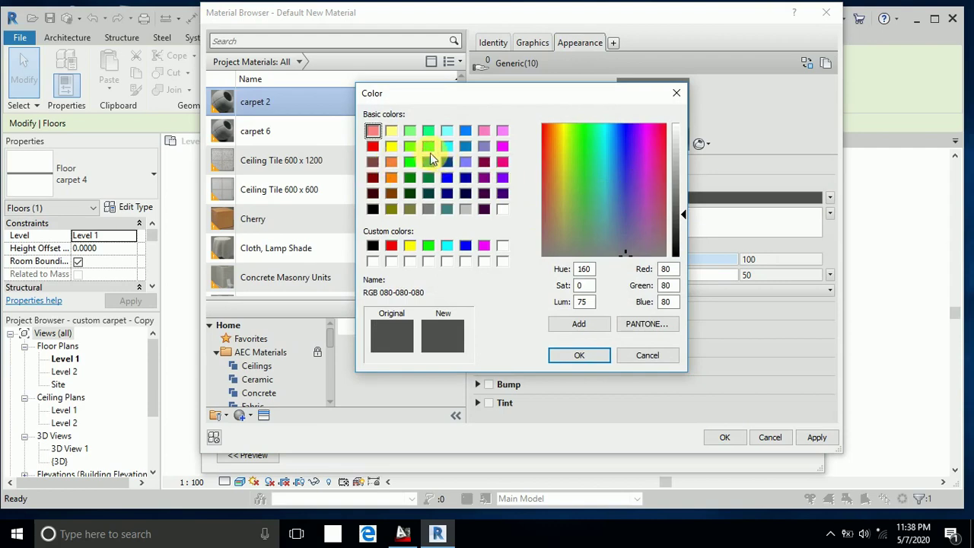
click(391, 161)
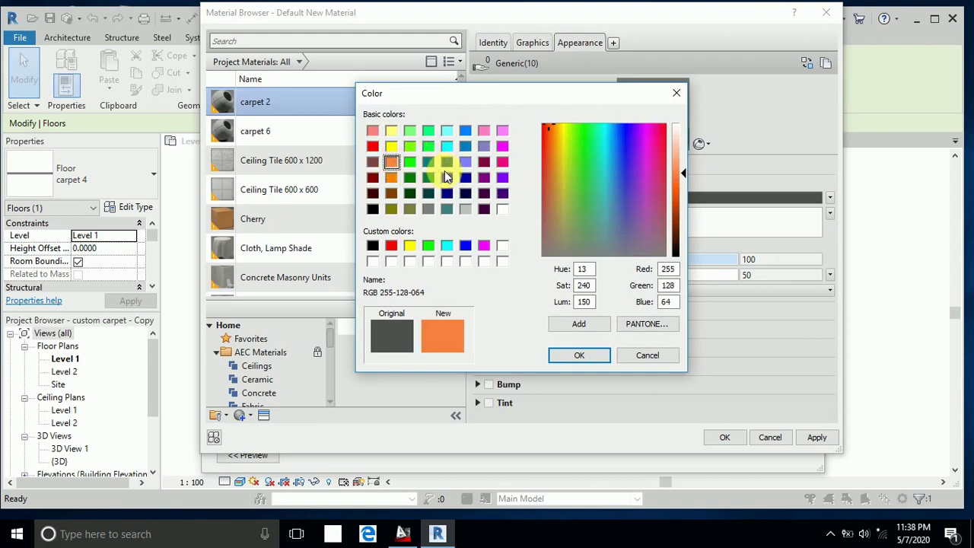
click(681, 157)
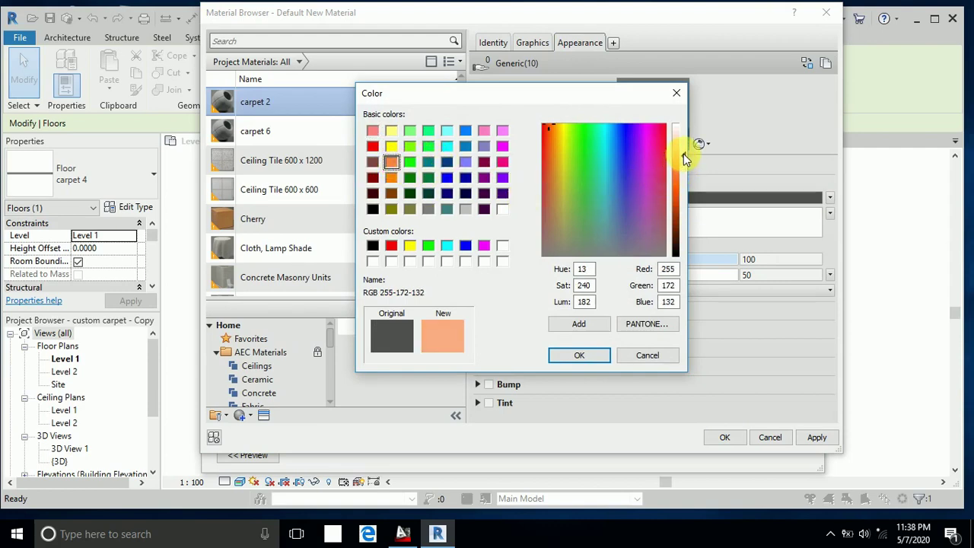
click(604, 359)
click(808, 438)
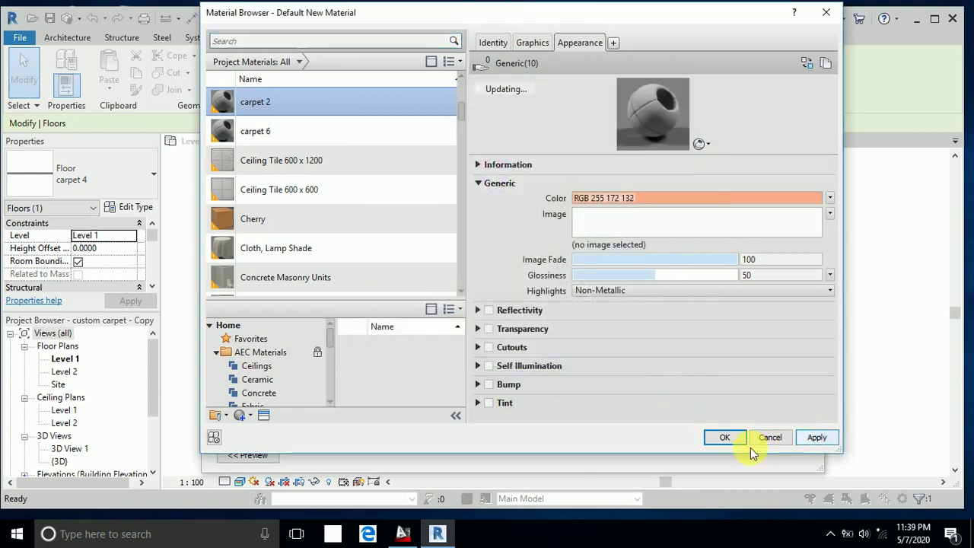
click(732, 440)
click(650, 442)
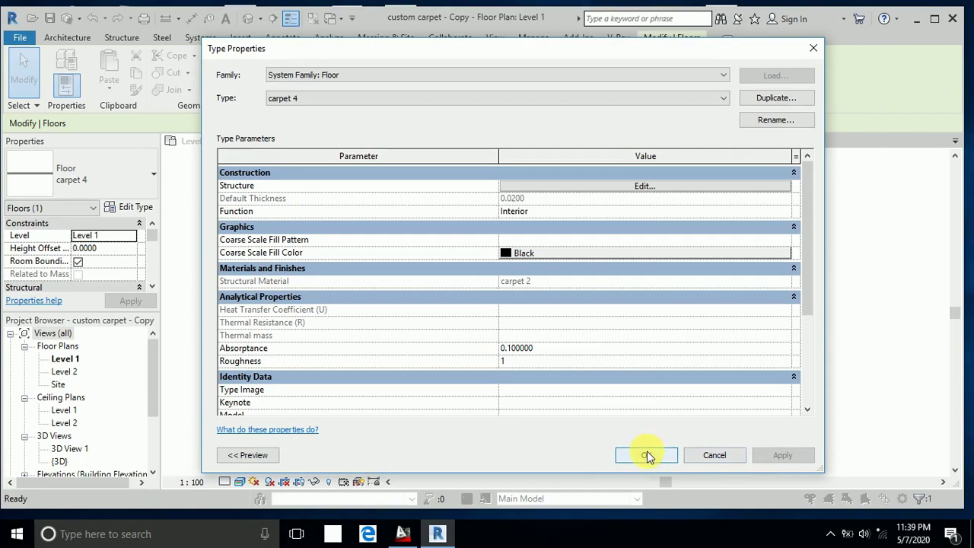
click(646, 454)
click(765, 374)
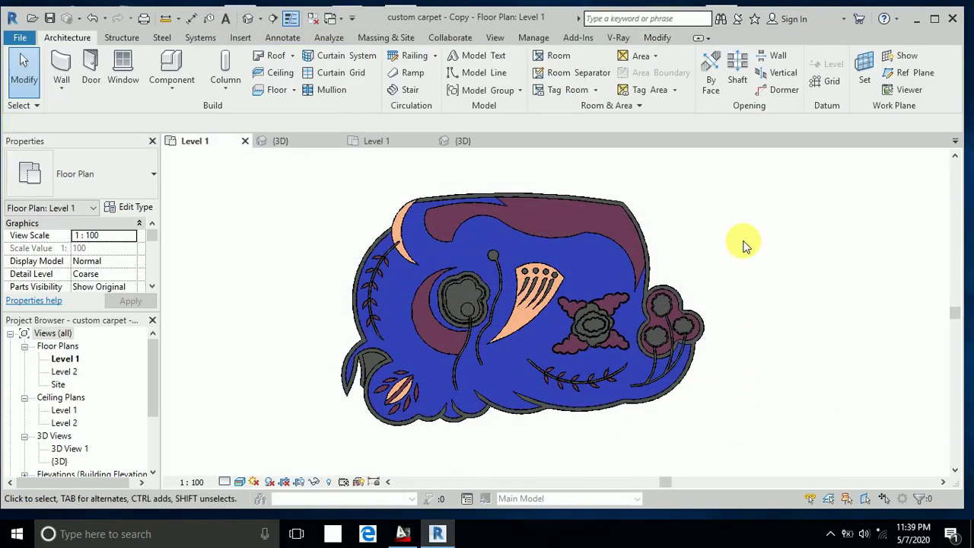
Select the carpet 5 floor and browse materials for its structure layer.
scroll(465, 296, up, 2)
click(459, 297)
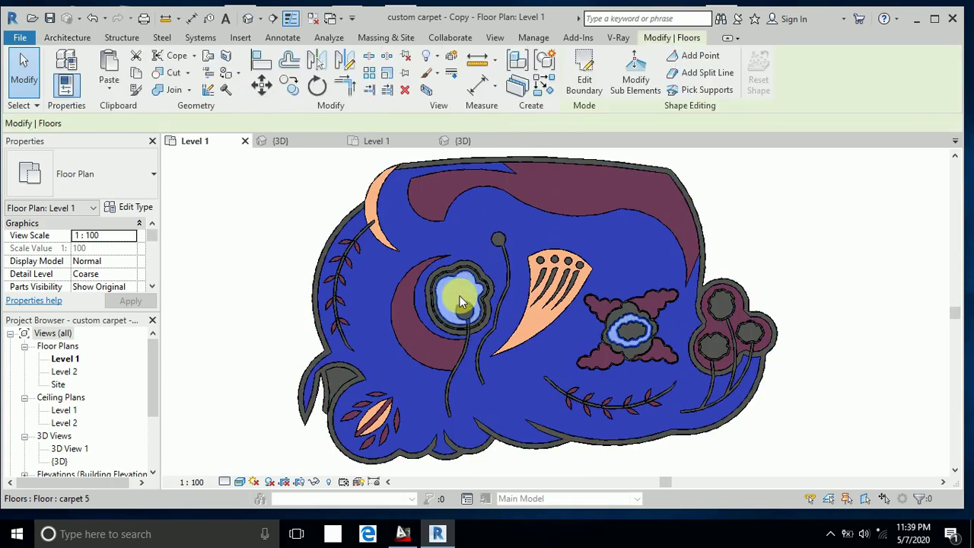
click(131, 207)
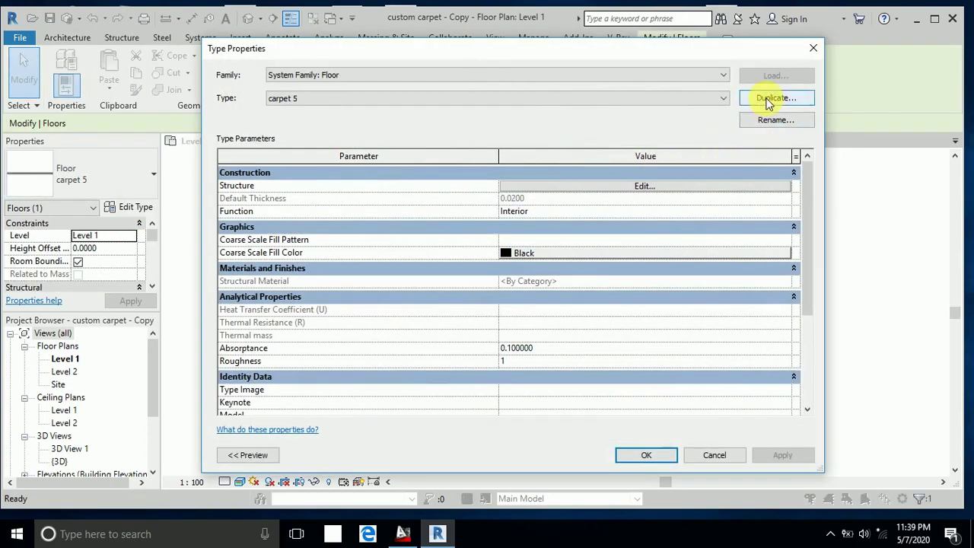
click(668, 185)
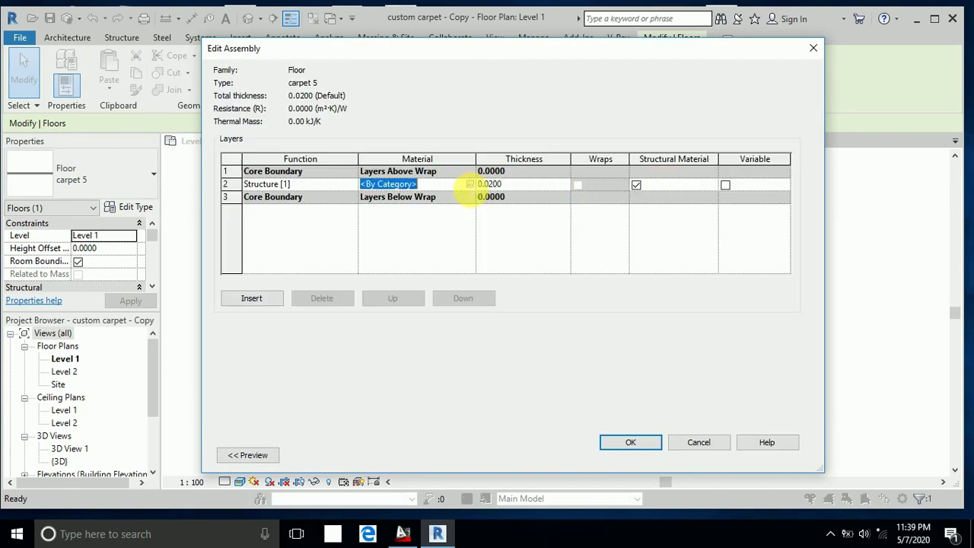
click(470, 184)
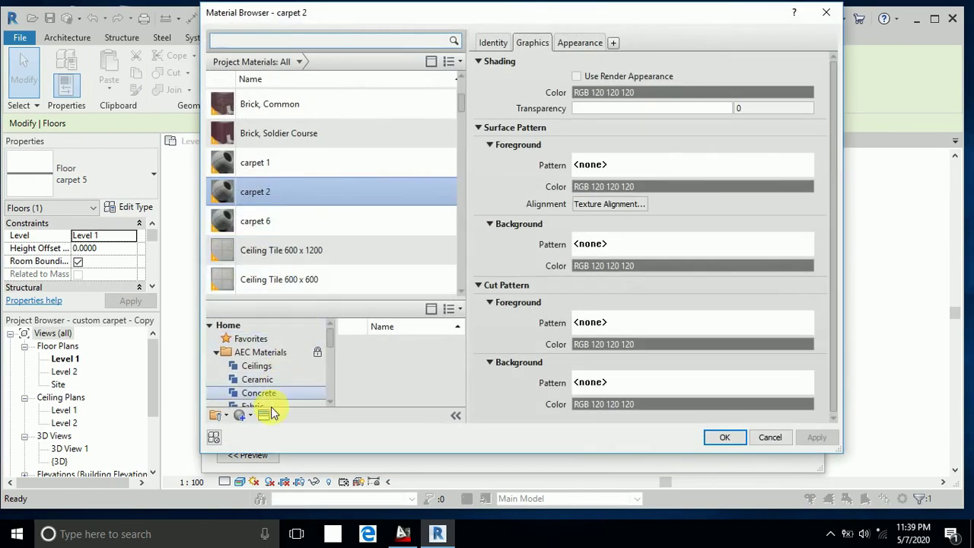
Create a new material named 'crpt red'.
click(245, 415)
click(263, 426)
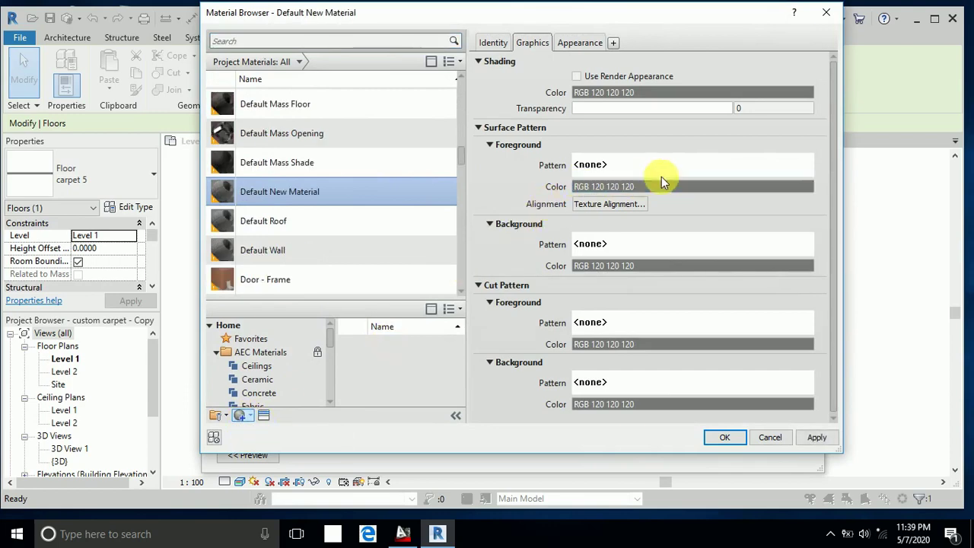
right_click(315, 197)
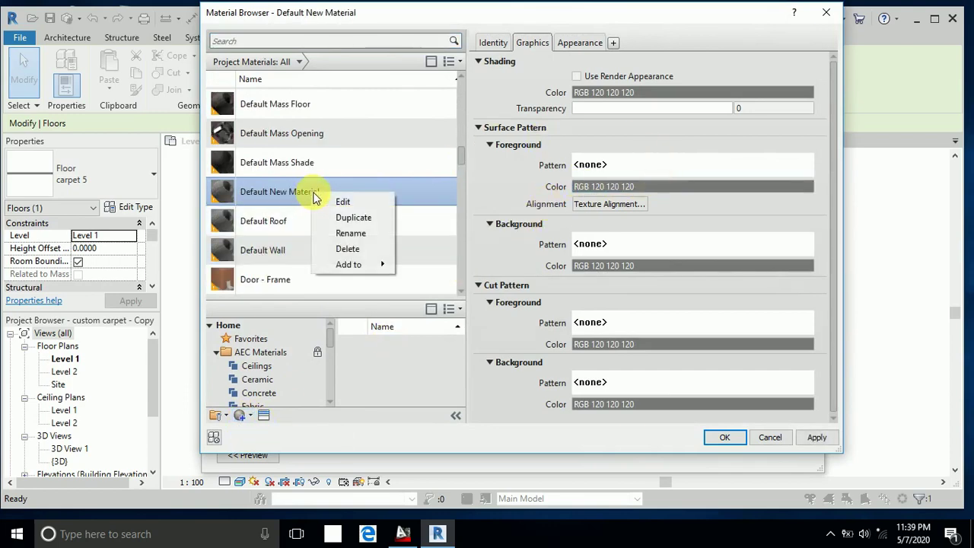
click(350, 233)
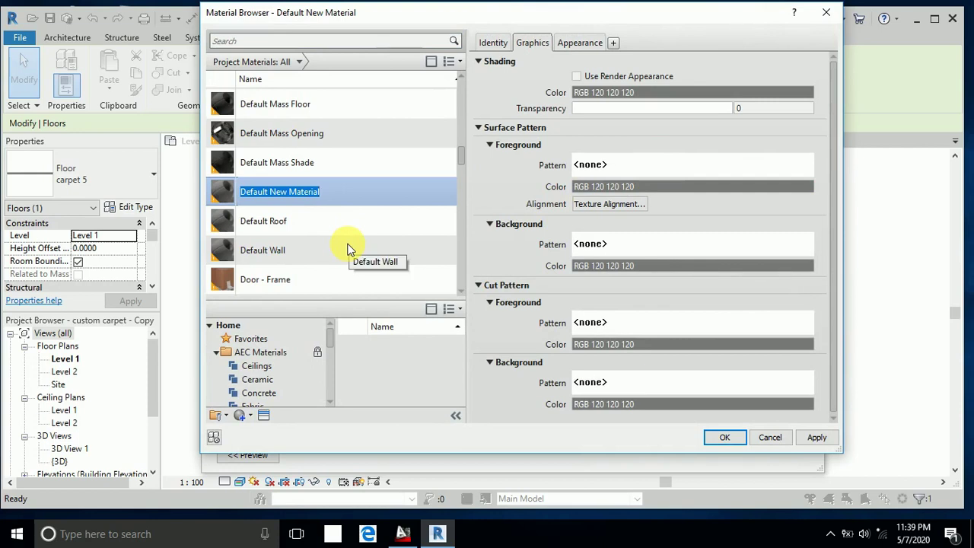
text(crpt)
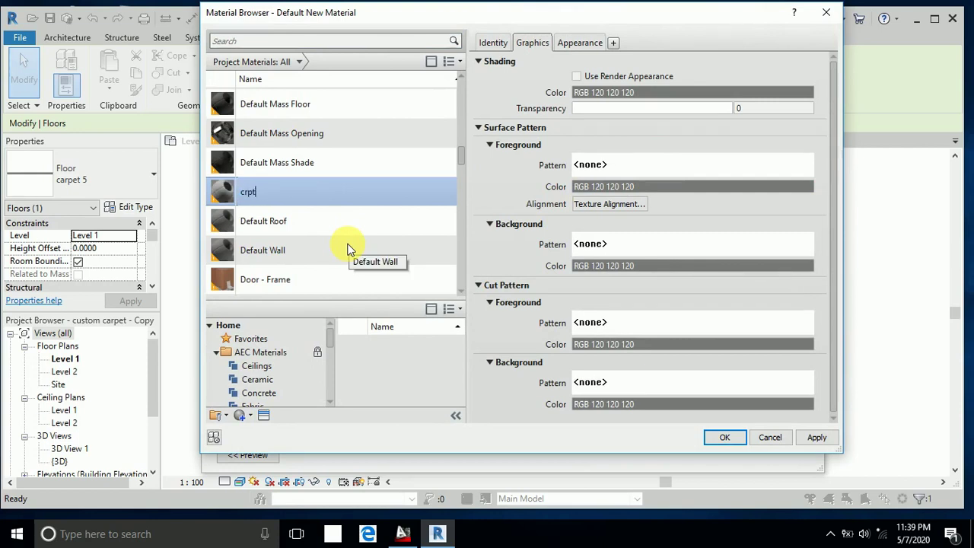
key(Return)
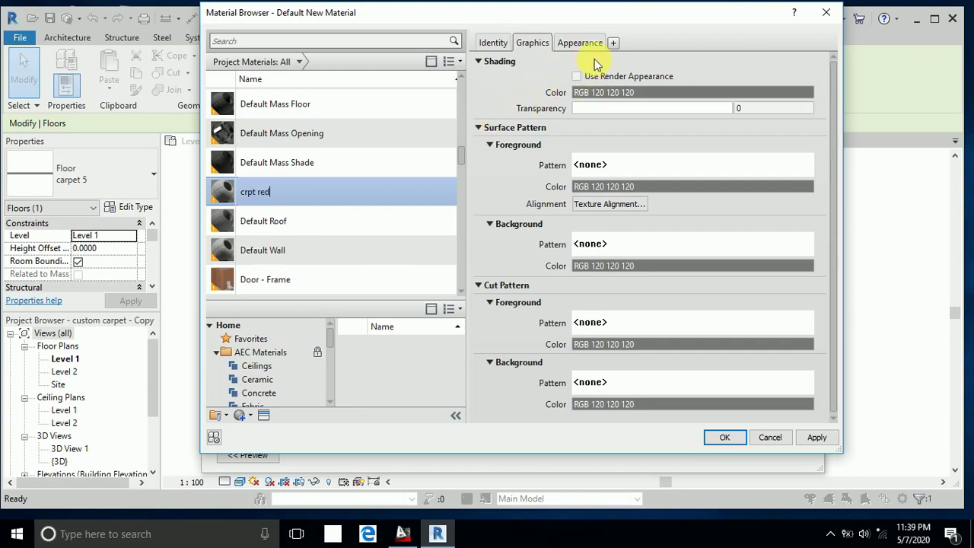
key(Return)
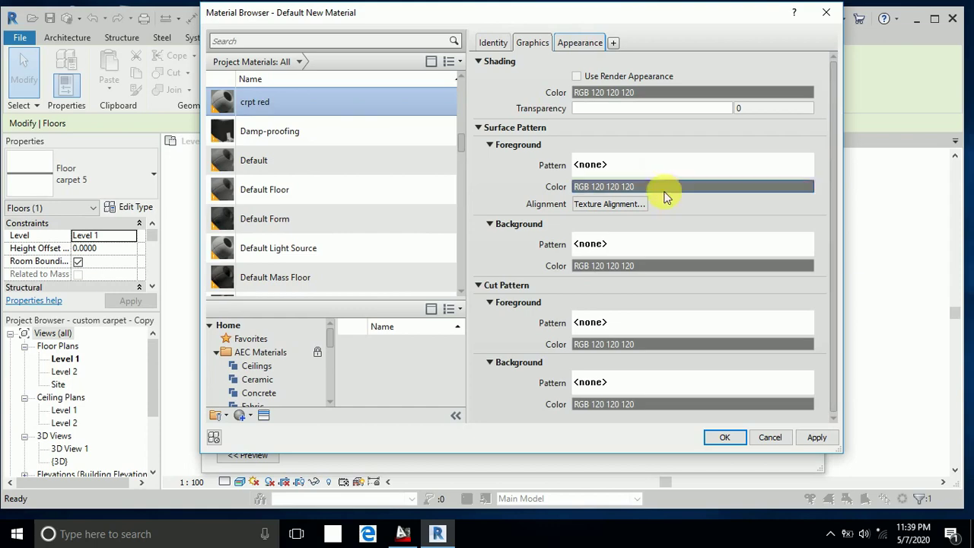
Set crpt red's colour to RGB 238 6 53 and assign it to the structure layer.
click(581, 45)
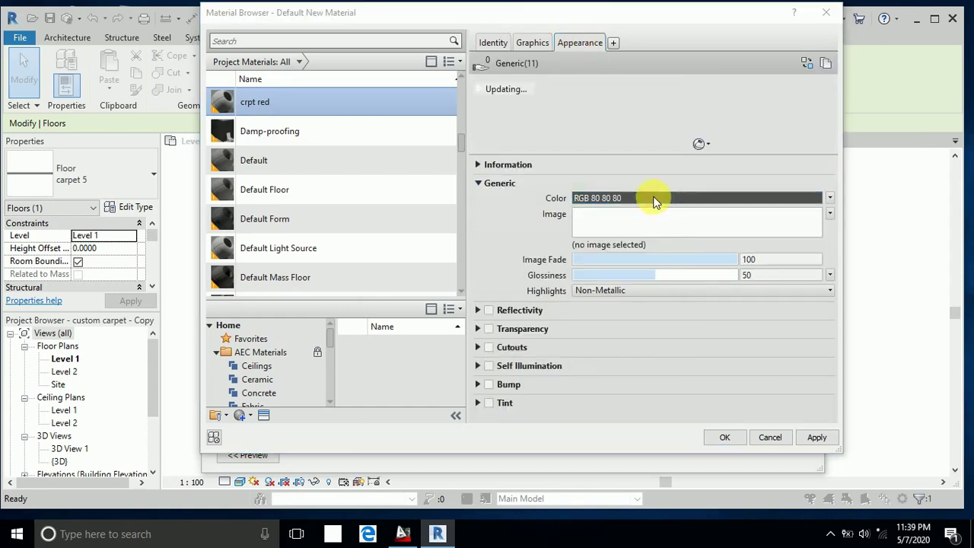
click(652, 198)
click(663, 137)
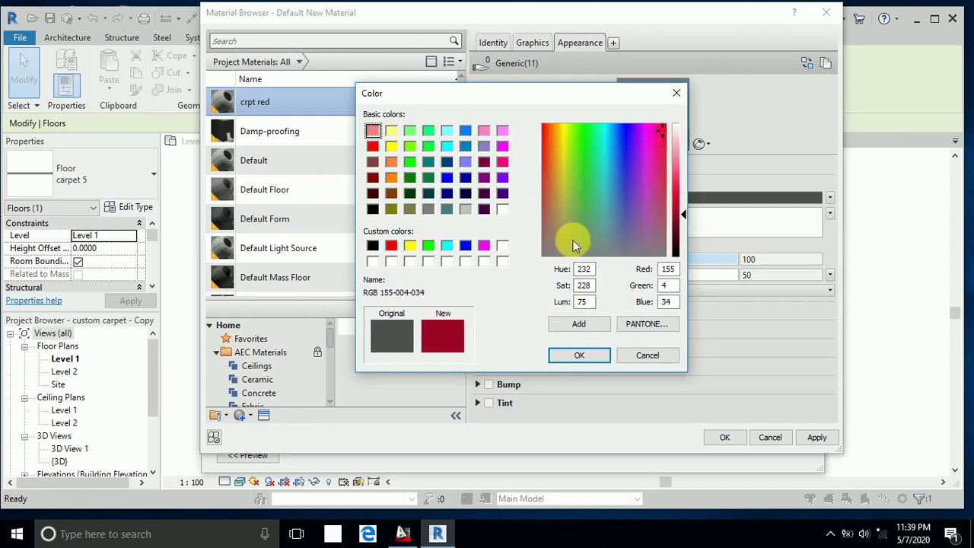
click(683, 192)
click(600, 363)
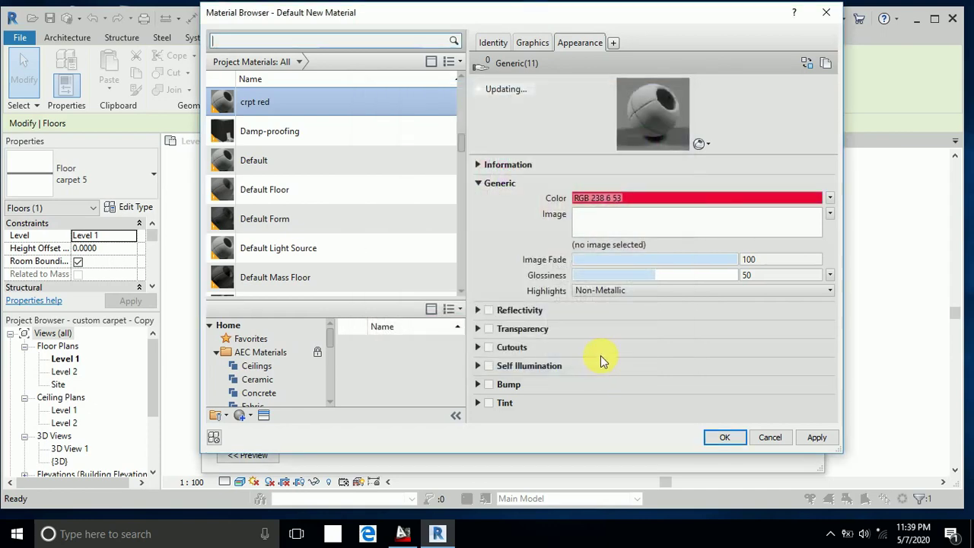
click(725, 438)
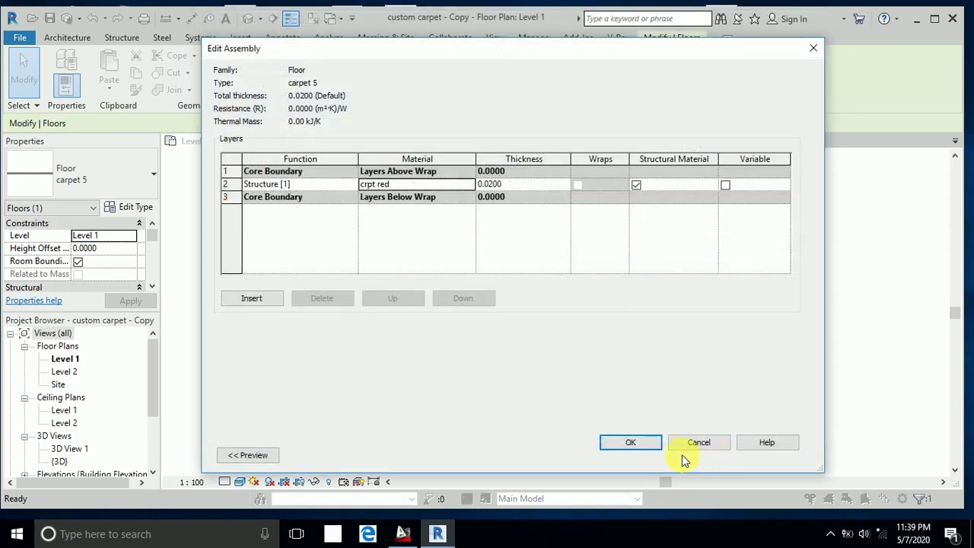
click(653, 444)
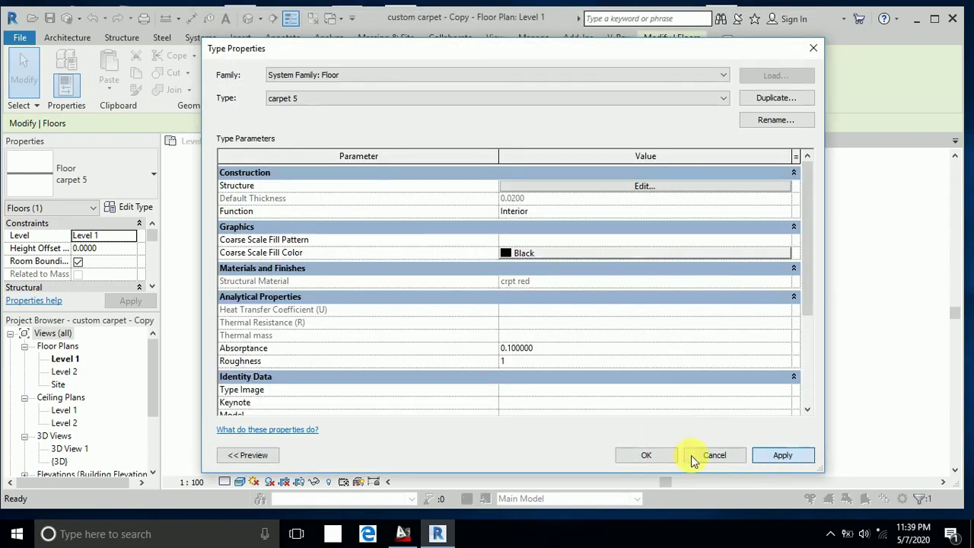
Apply the carpet 5 type changes, then select the carpet 3 floor piece.
click(659, 456)
click(813, 302)
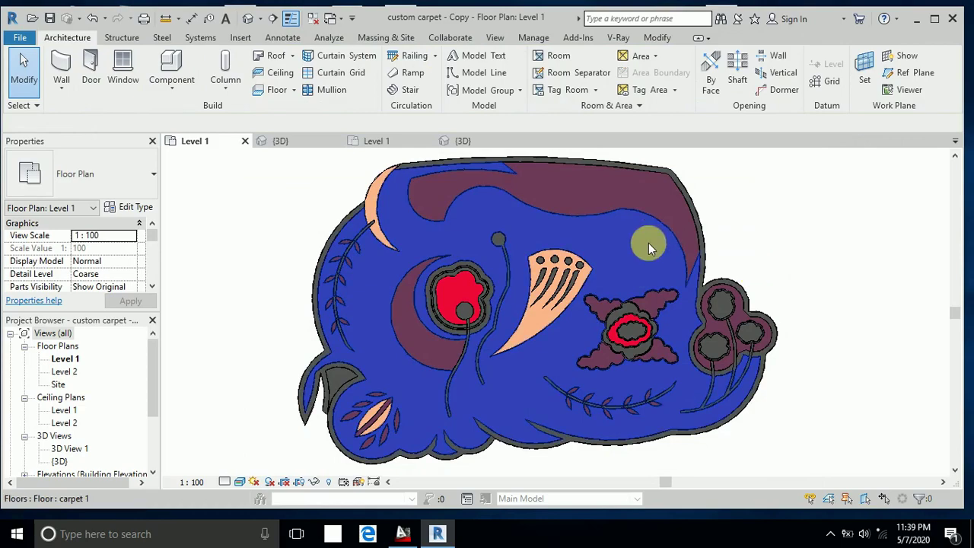
scroll(459, 268, up, 5)
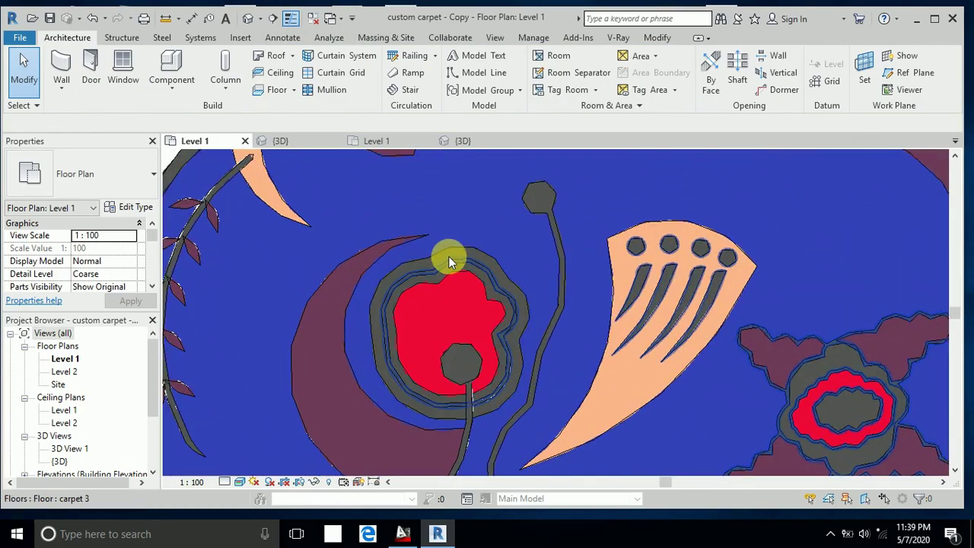
scroll(448, 251, down, 3)
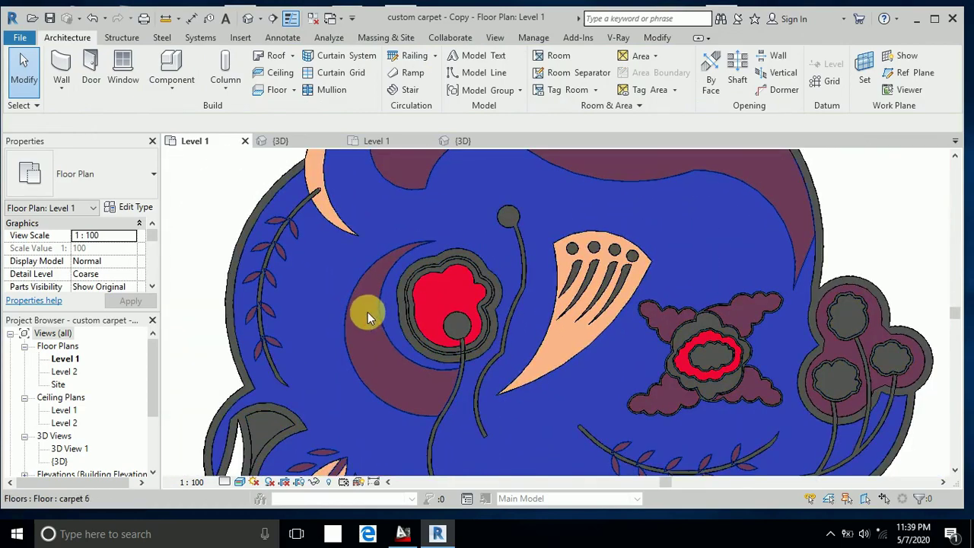
scroll(290, 376, down, 3)
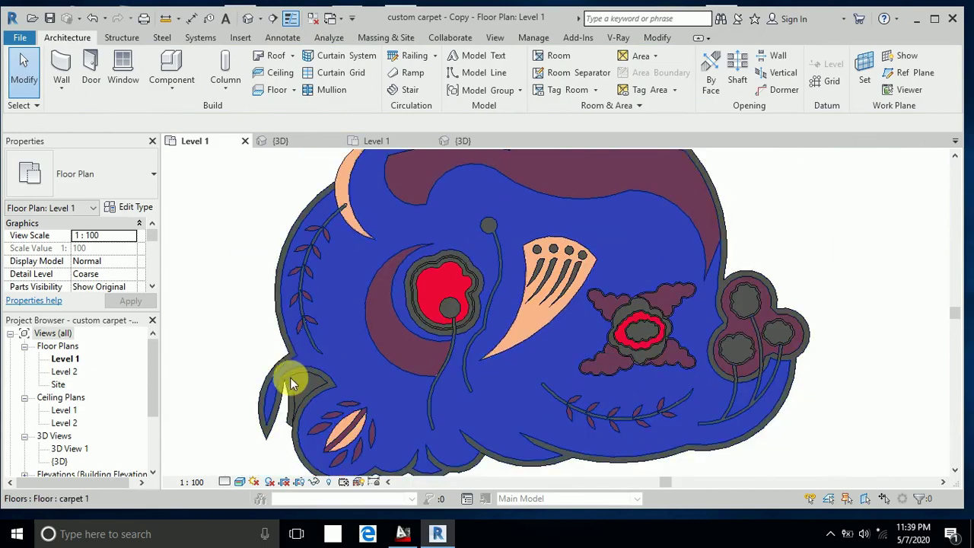
scroll(314, 385, up, 3)
click(313, 382)
scroll(343, 311, down, 2)
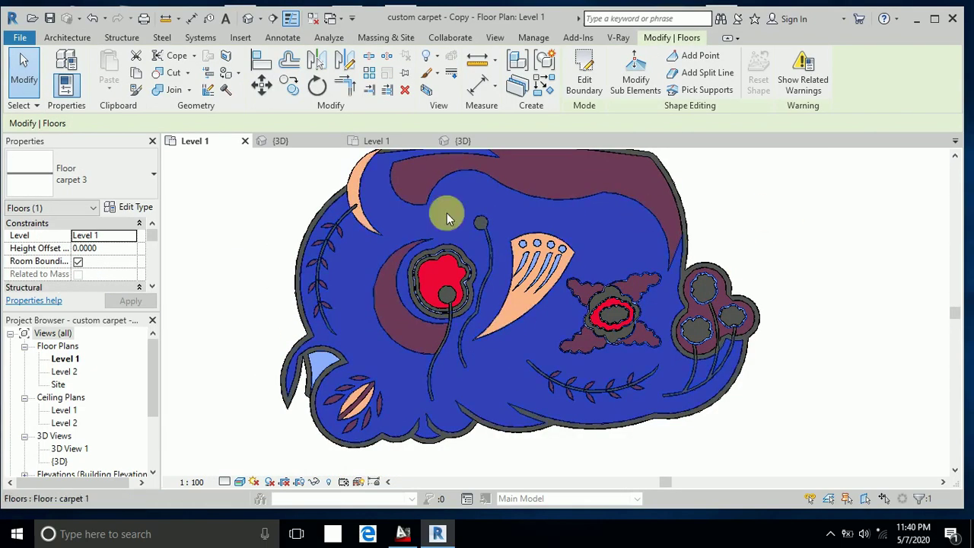
Create a new material named crpt for carpet 3's structure layer.
click(134, 207)
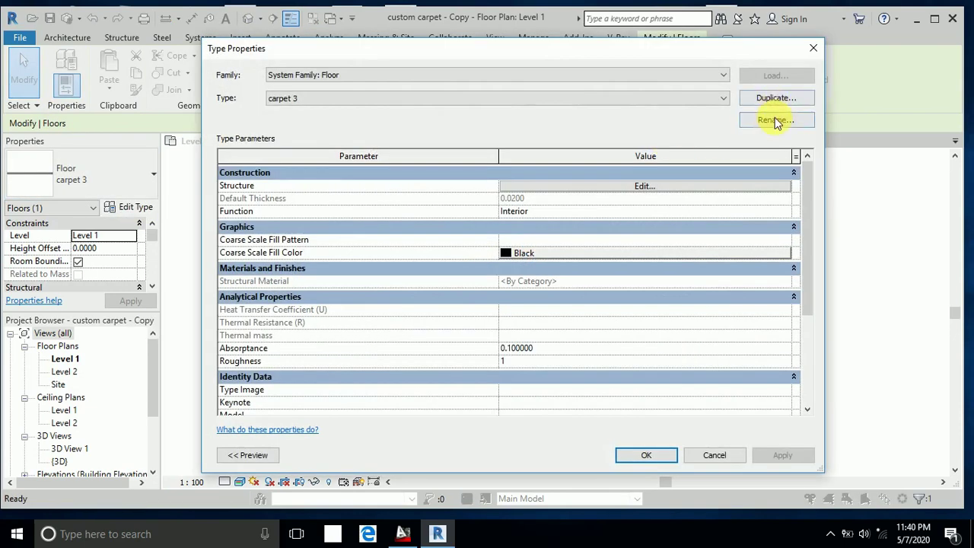
click(643, 196)
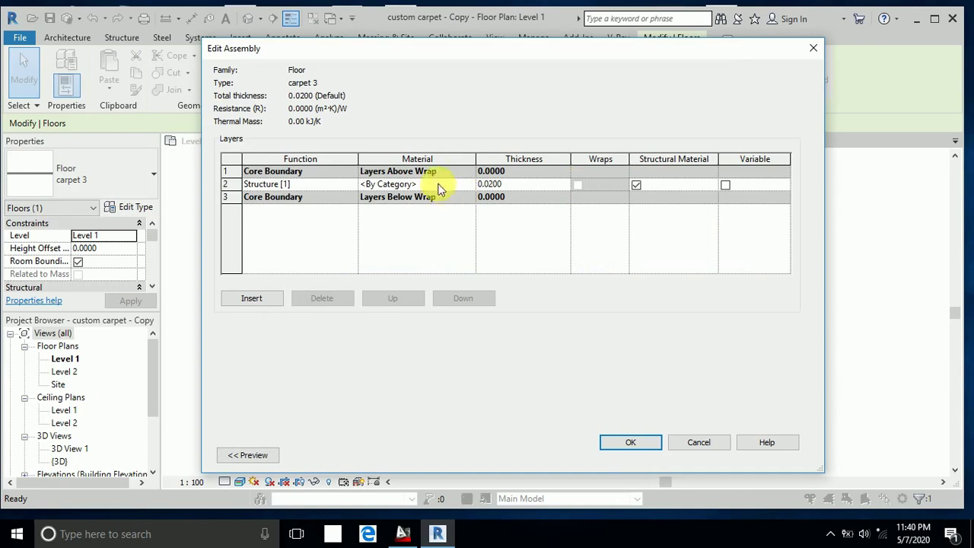
click(461, 186)
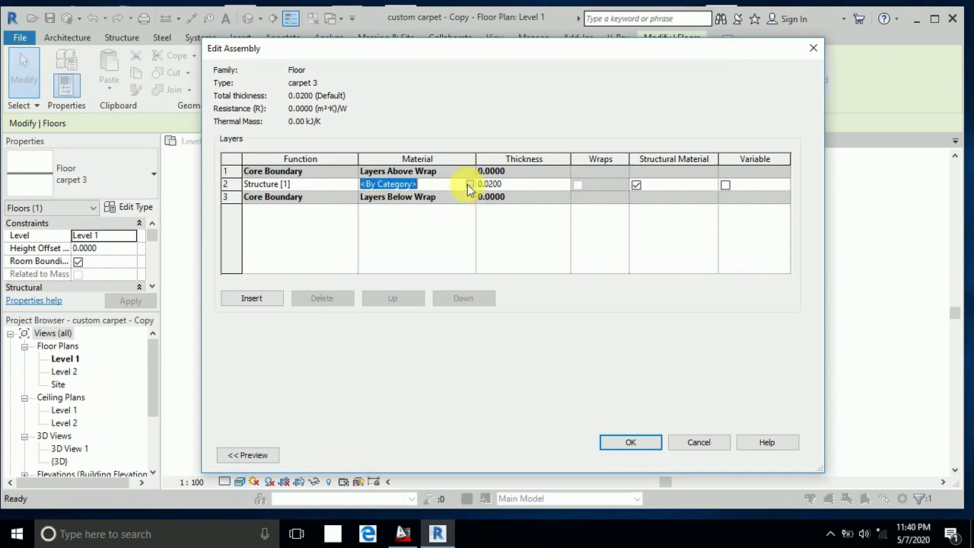
click(470, 185)
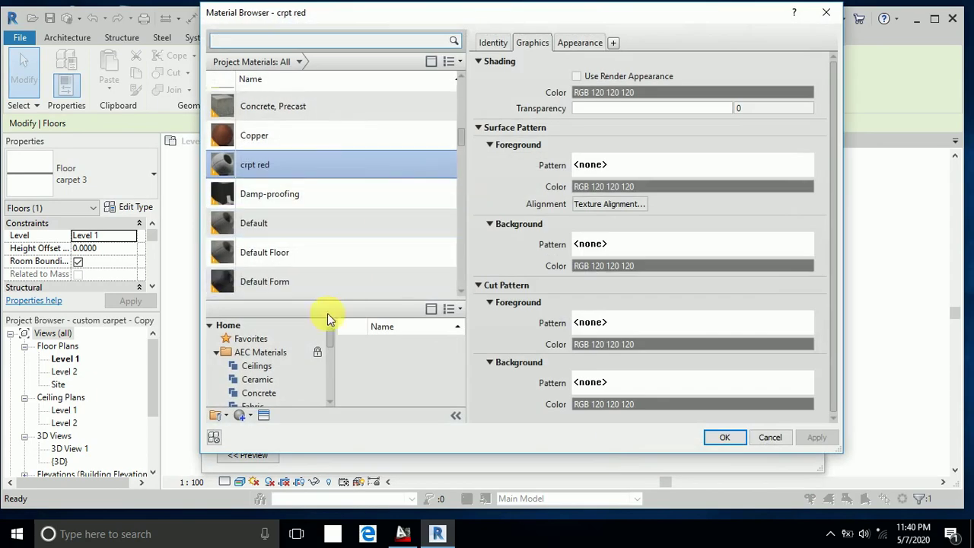
click(247, 415)
click(253, 427)
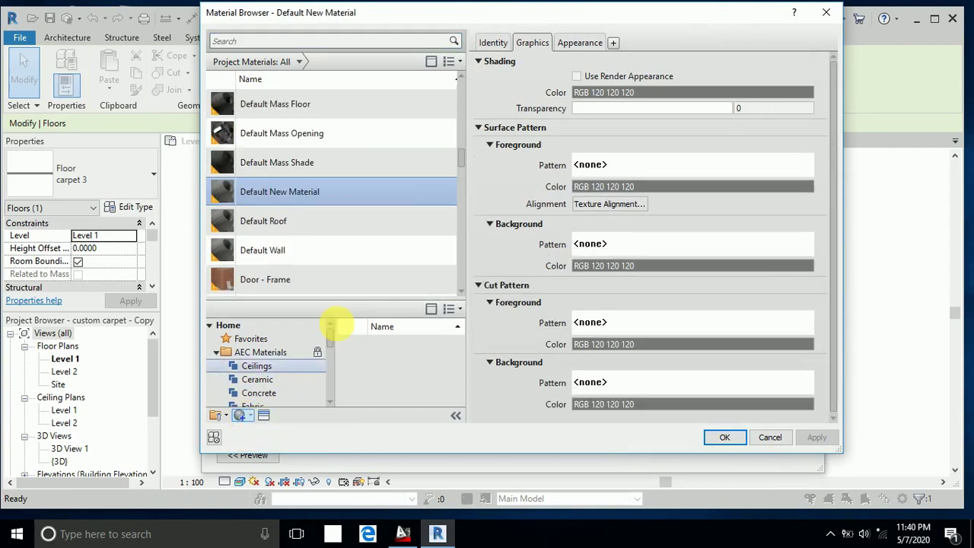
right_click(309, 159)
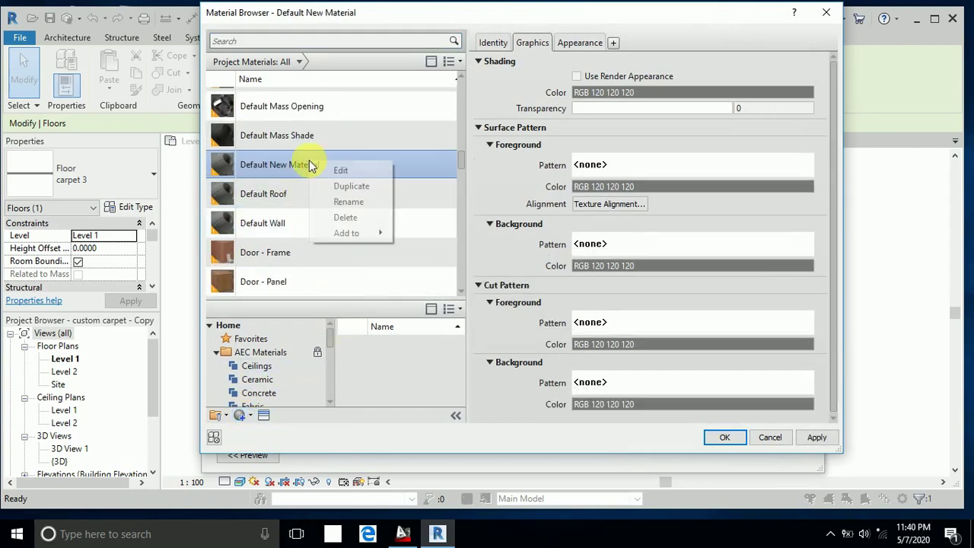
click(327, 201)
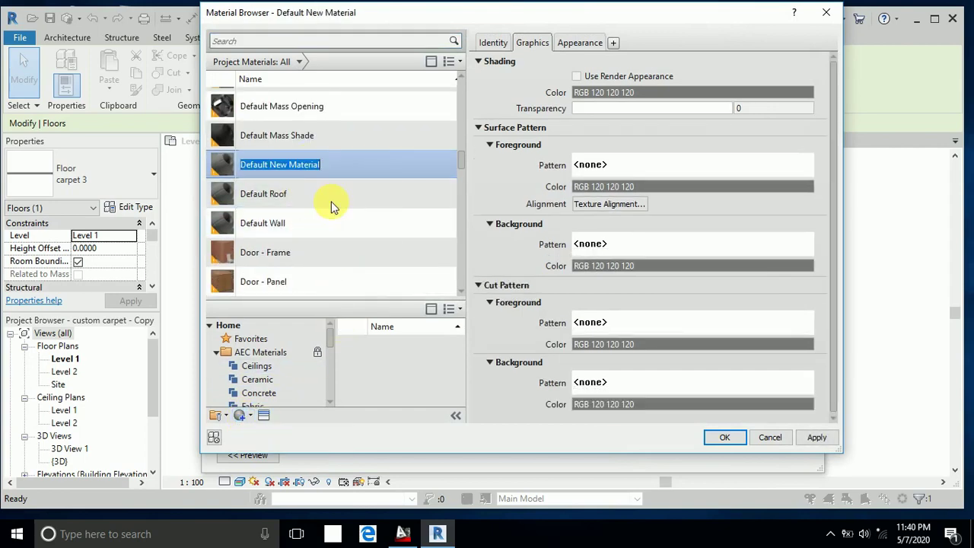
text(crpt)
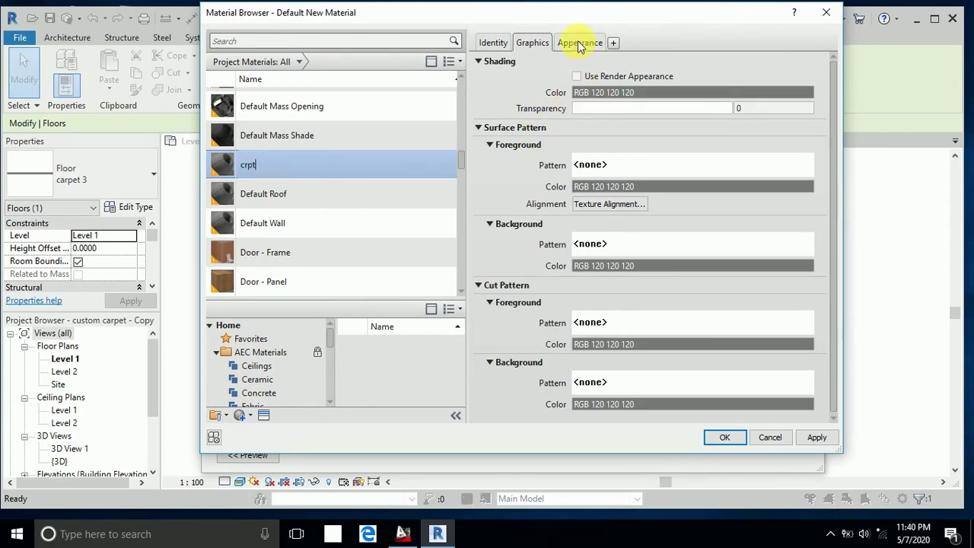
Colour crpt near-black (RGB 13 13 13) and apply it to the carpet 3 type.
click(580, 44)
click(678, 200)
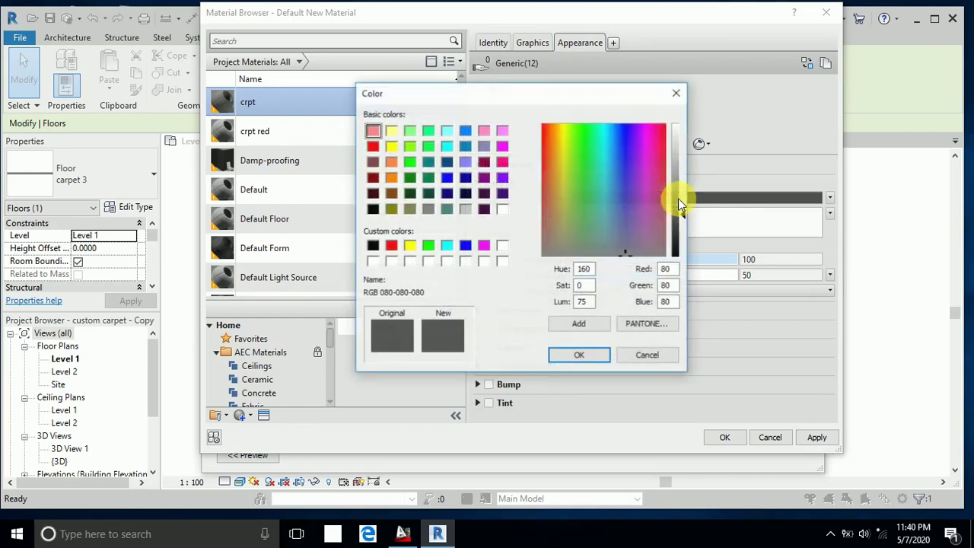
drag(682, 219, 687, 254)
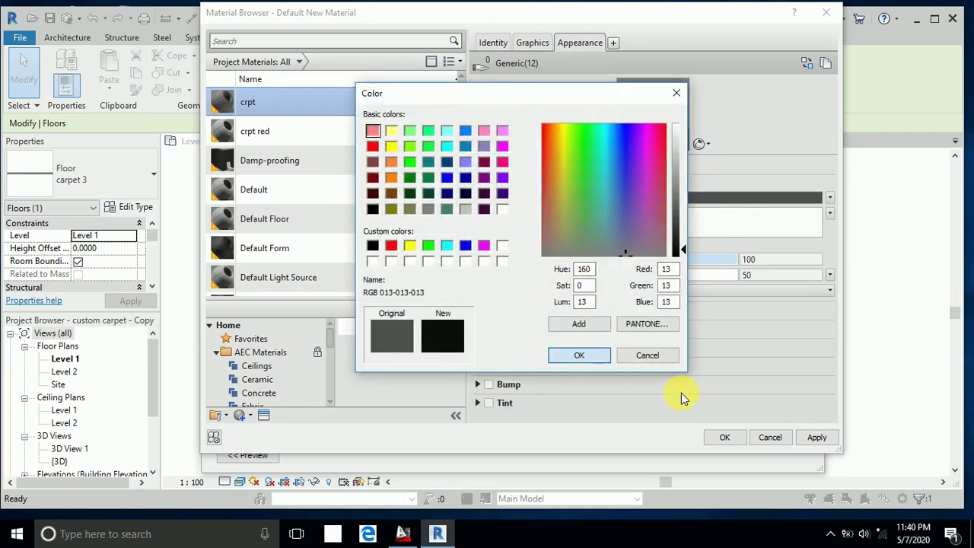
key(Return)
click(817, 437)
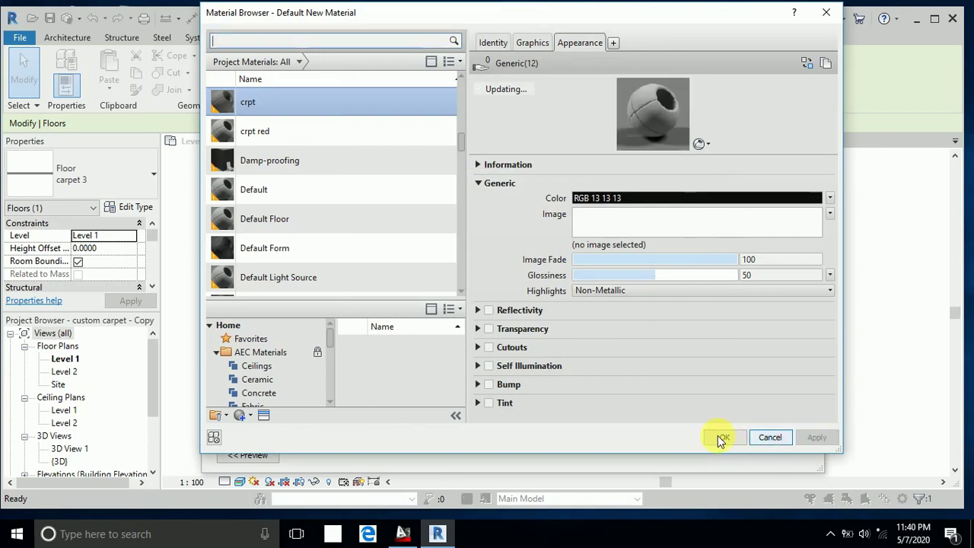
click(721, 439)
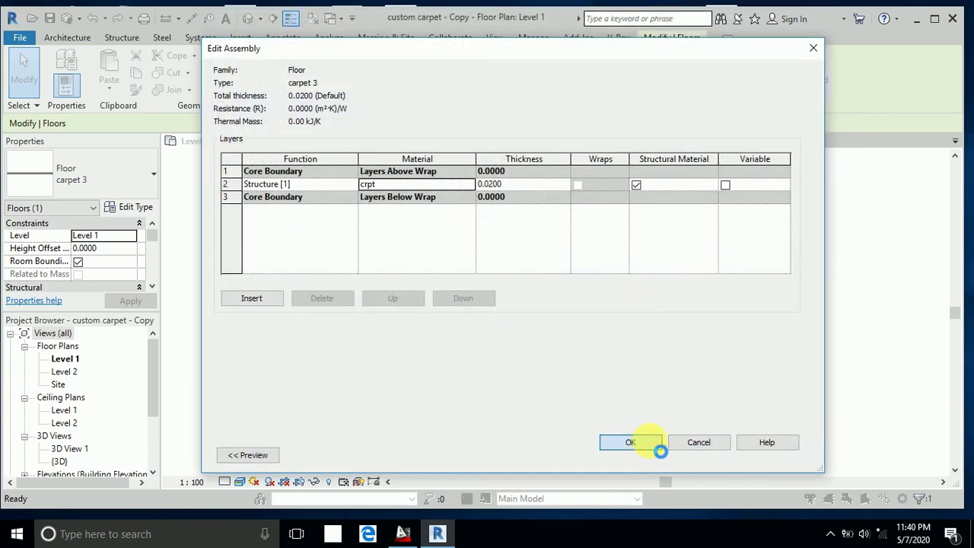
click(698, 436)
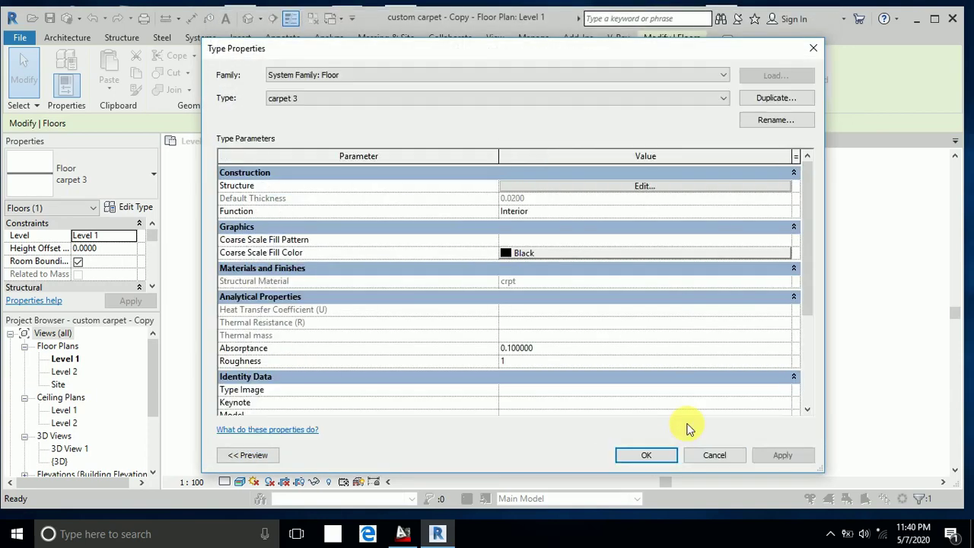
click(670, 461)
click(767, 399)
Select the carpit textur ff floor piece near the central flower.
scroll(639, 348, up, 5)
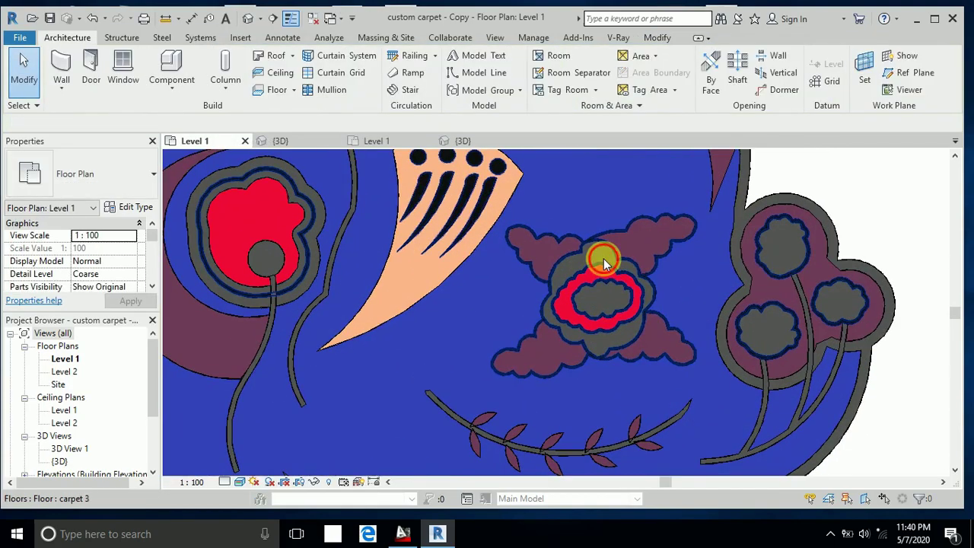
click(603, 264)
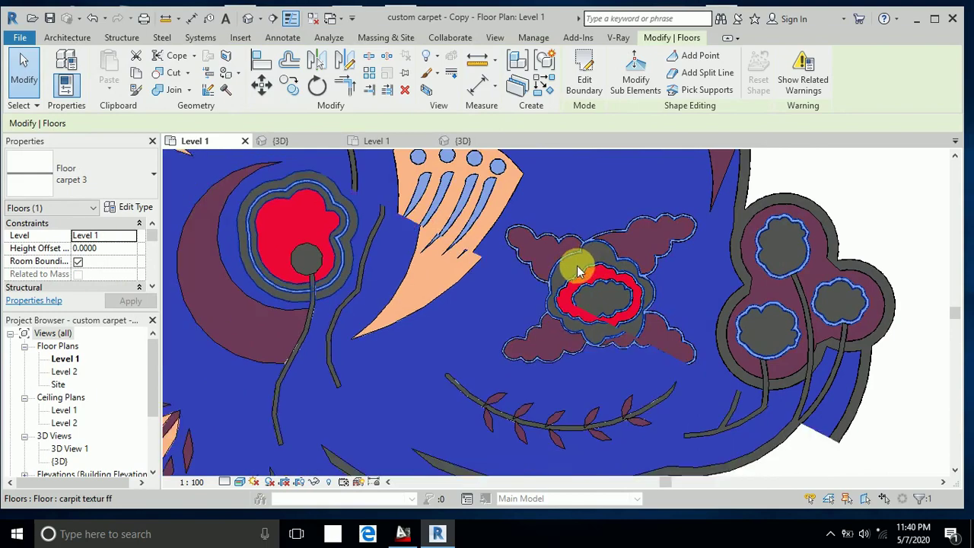
scroll(578, 271, down, 3)
key(Escape)
scroll(583, 257, up, 5)
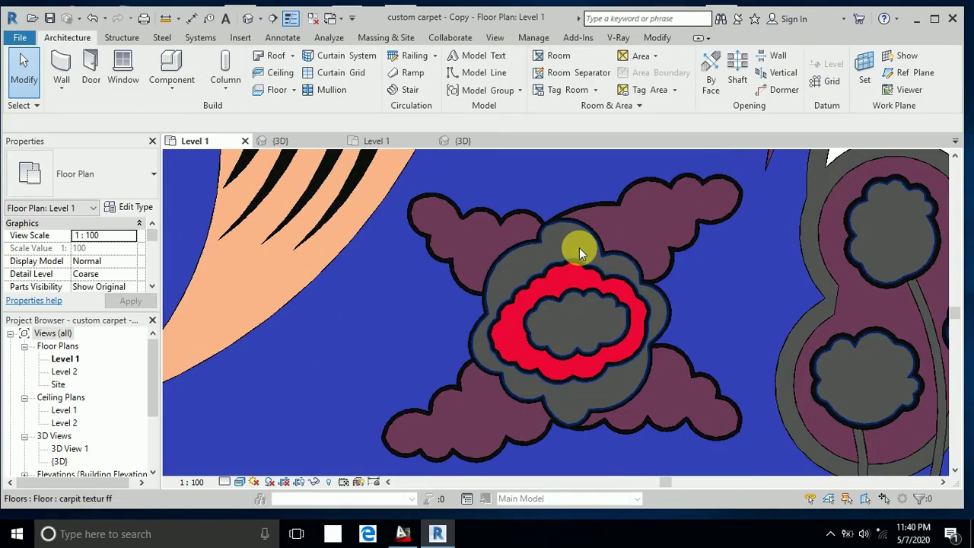
click(579, 247)
scroll(574, 255, down, 3)
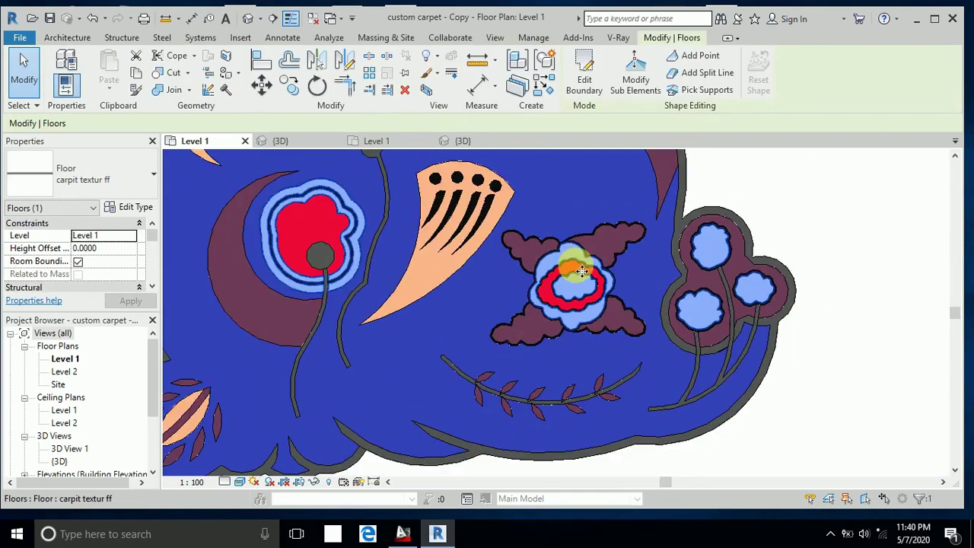
Create a new material named pink for the carpit textur ff structure layer.
click(138, 207)
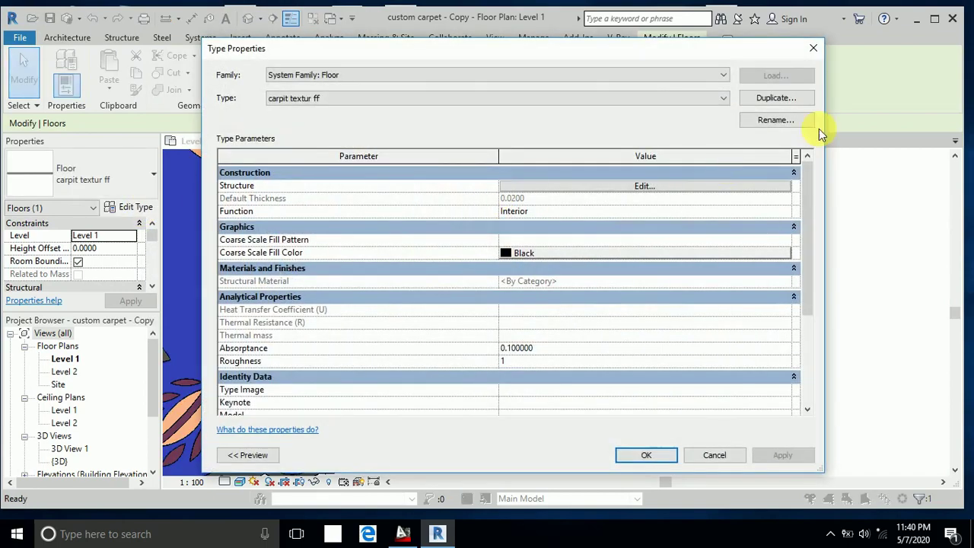
click(645, 186)
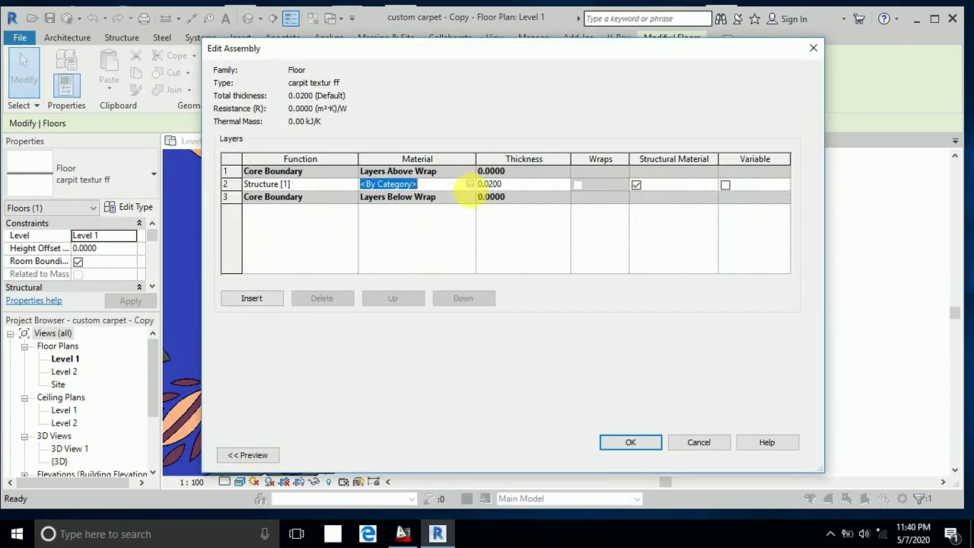
click(471, 185)
click(241, 415)
click(262, 428)
right_click(370, 190)
click(387, 224)
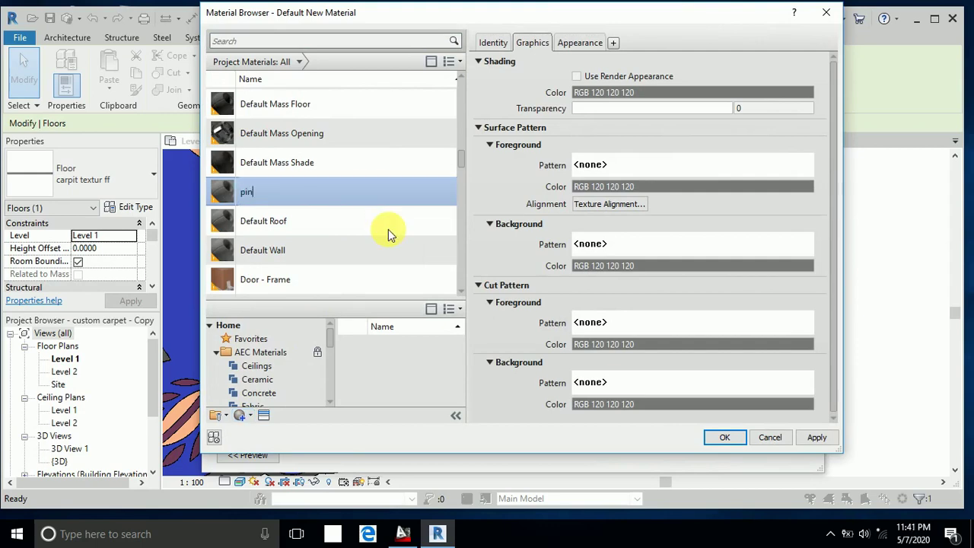
Colour the pink material RGB 255 85 255 and apply it to the floor type.
click(580, 43)
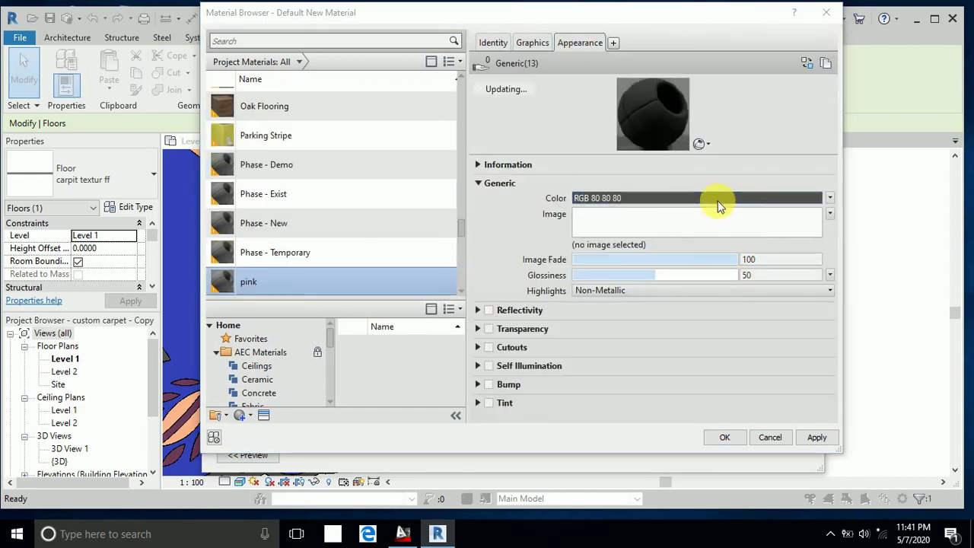
click(718, 200)
click(484, 245)
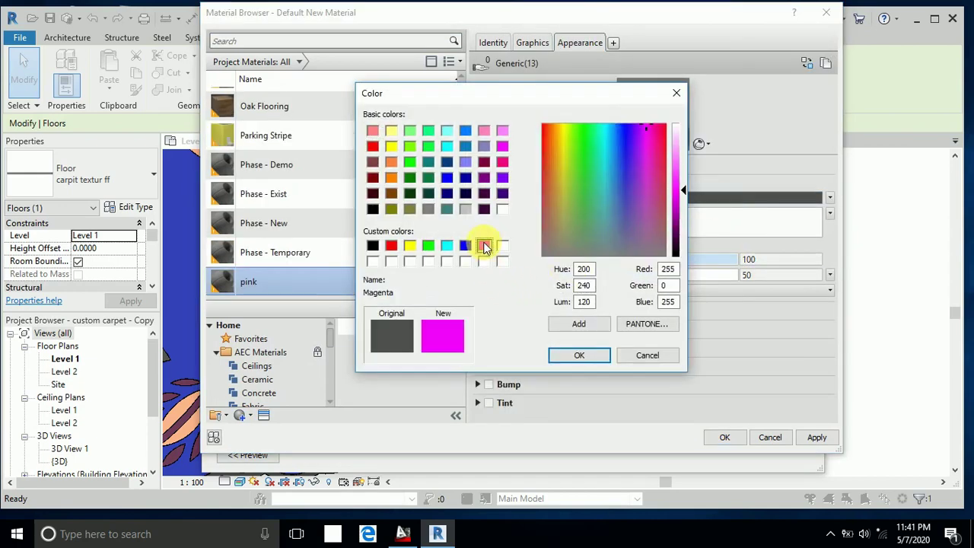
click(648, 177)
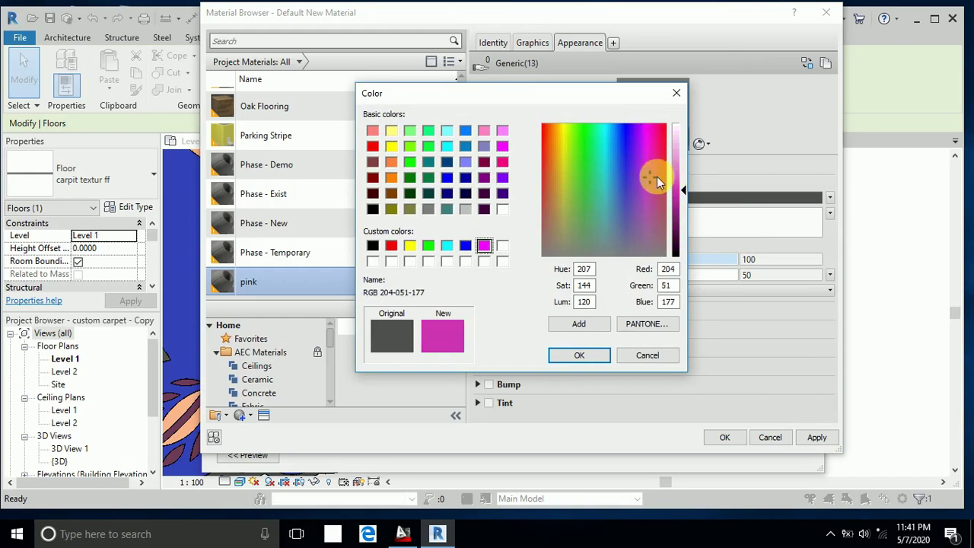
click(484, 245)
click(677, 168)
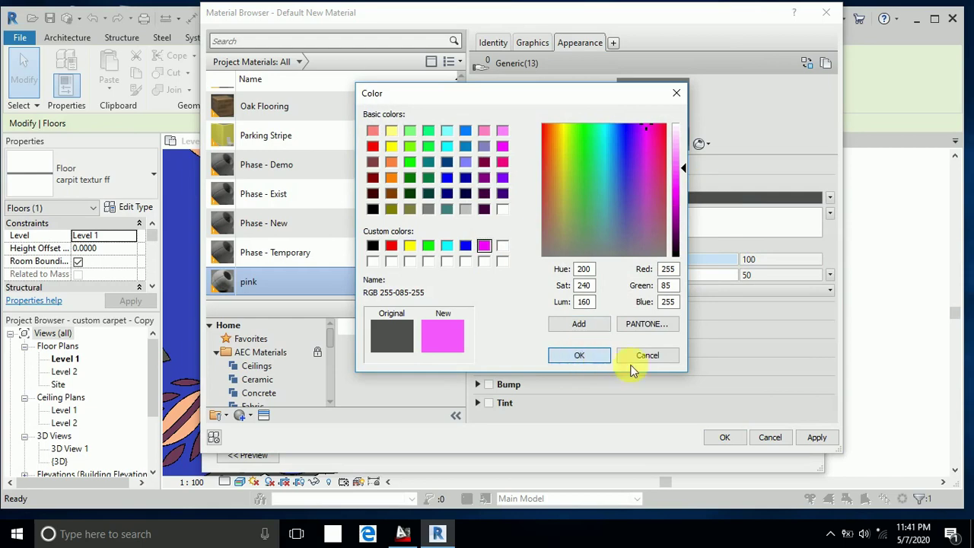
click(585, 355)
click(725, 438)
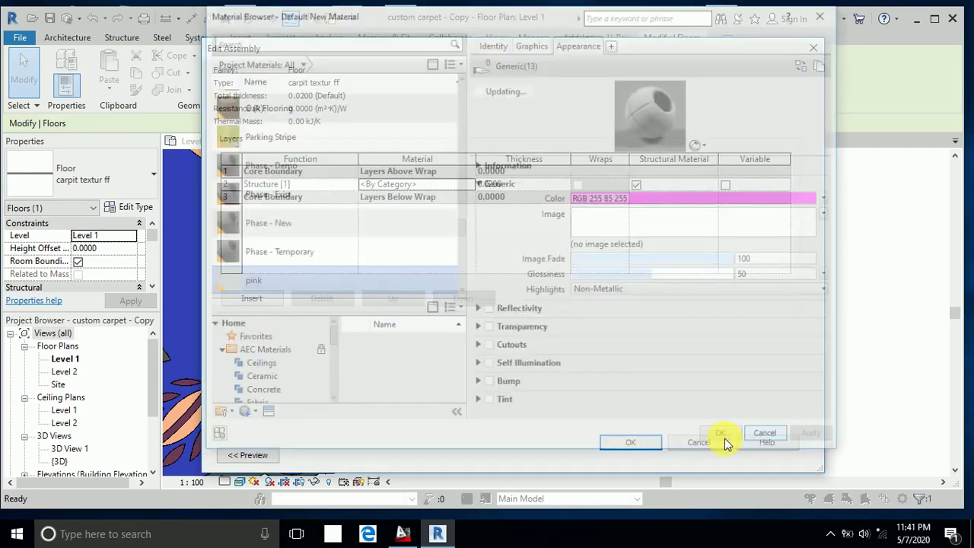
click(661, 449)
click(667, 452)
click(839, 332)
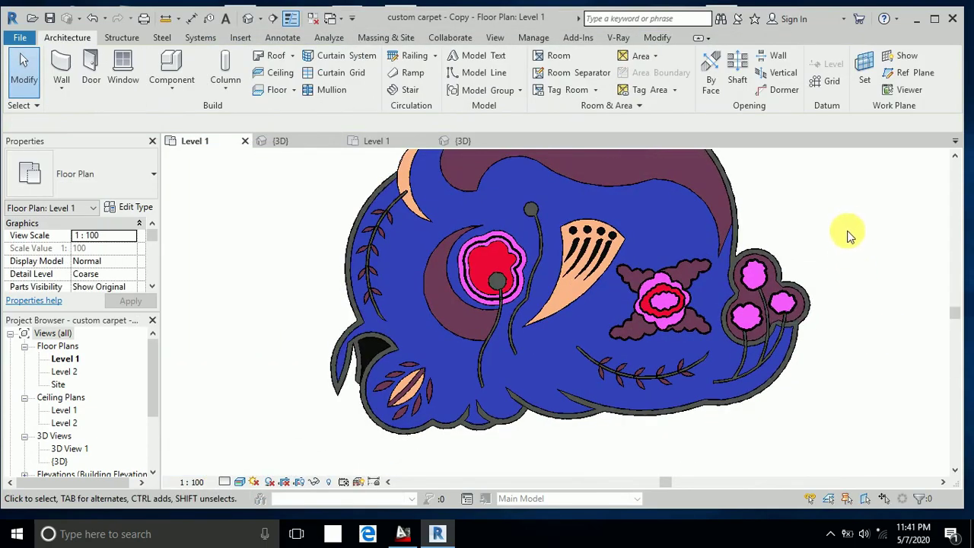
Pan across the plan and select the carpet 7 floor piece.
scroll(842, 219, down, 1)
middle_drag(841, 224, 743, 255)
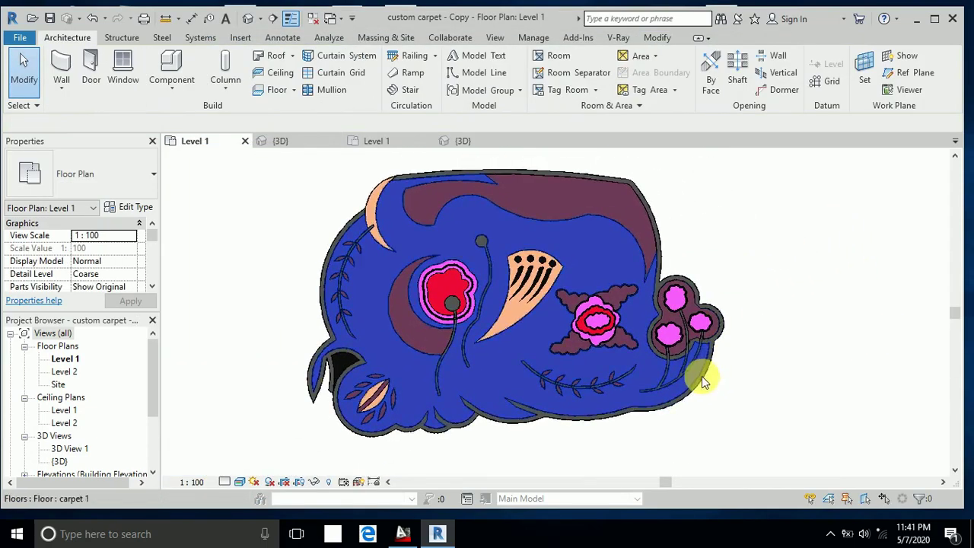
scroll(652, 250, up, 5)
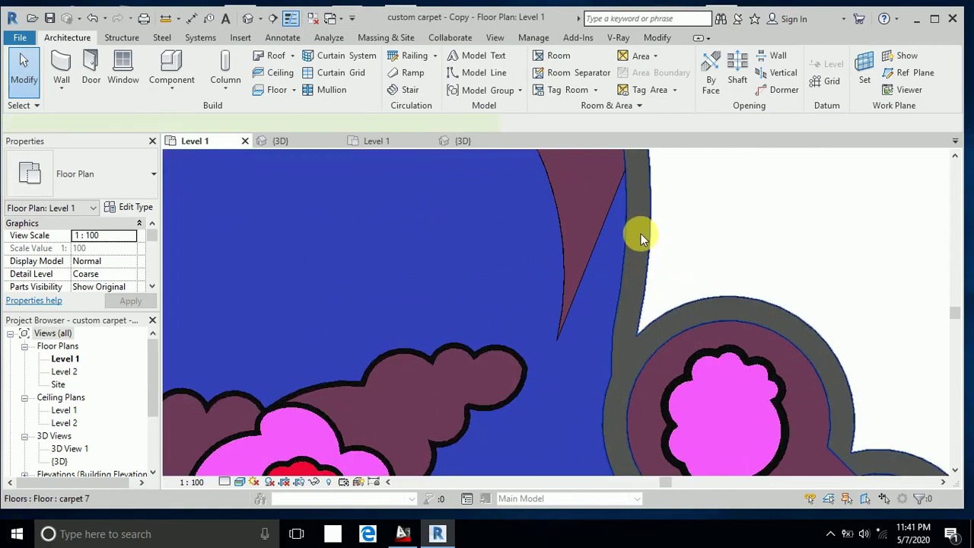
click(642, 237)
scroll(653, 272, down, 2)
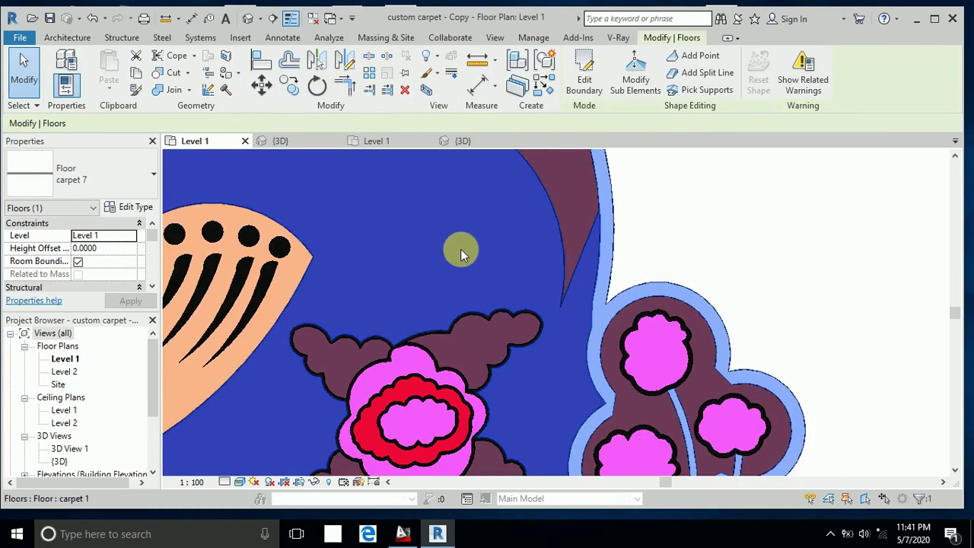
scroll(441, 252, down, 2)
Create a new blank material for carpet 7's structure layer.
click(135, 208)
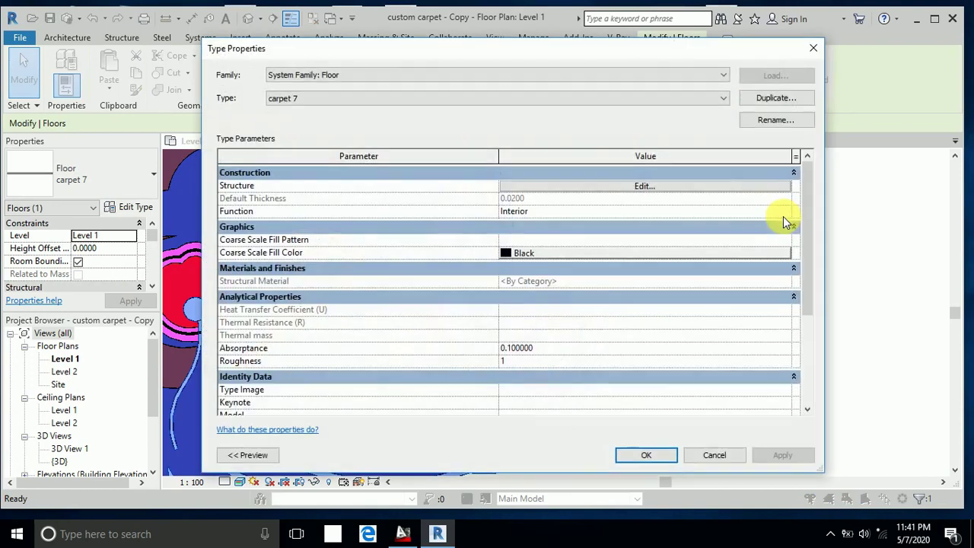
click(719, 185)
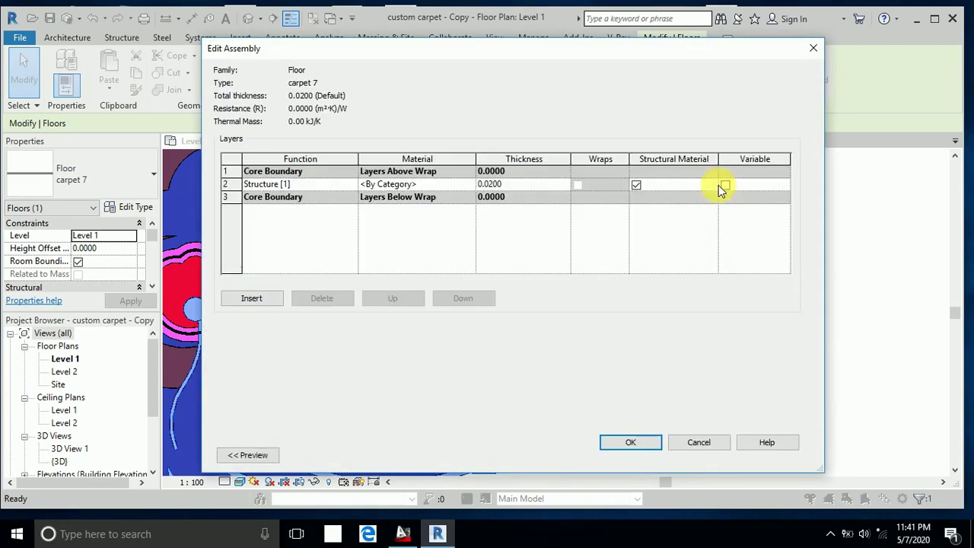
click(463, 183)
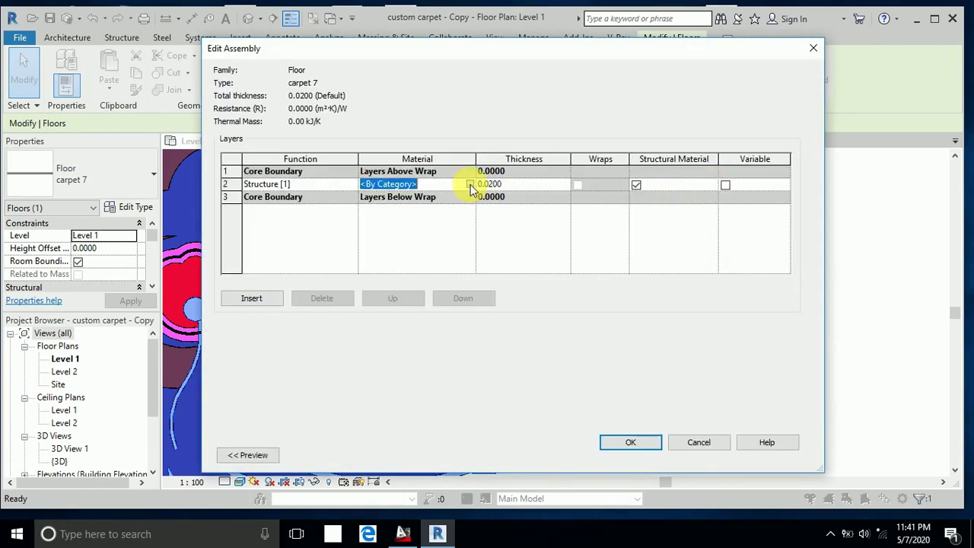
click(470, 183)
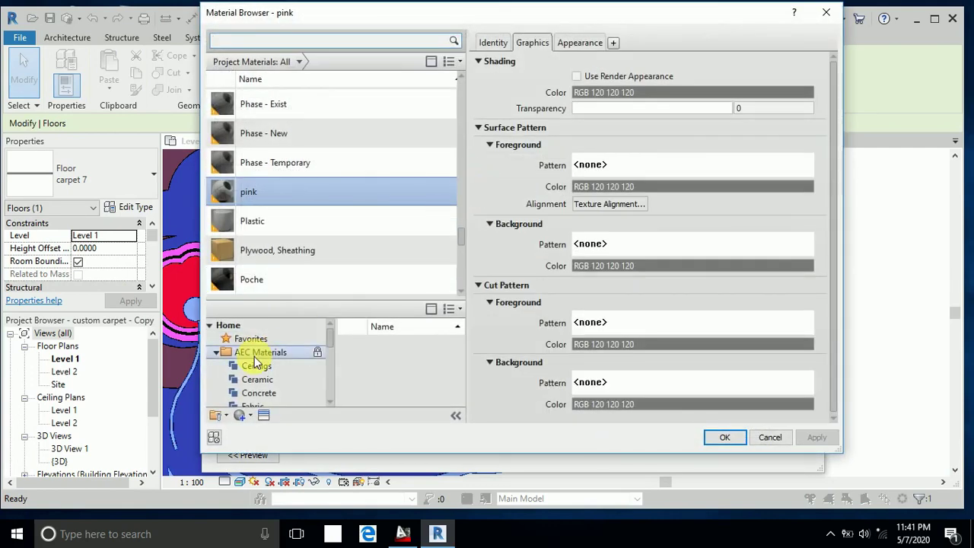
click(241, 413)
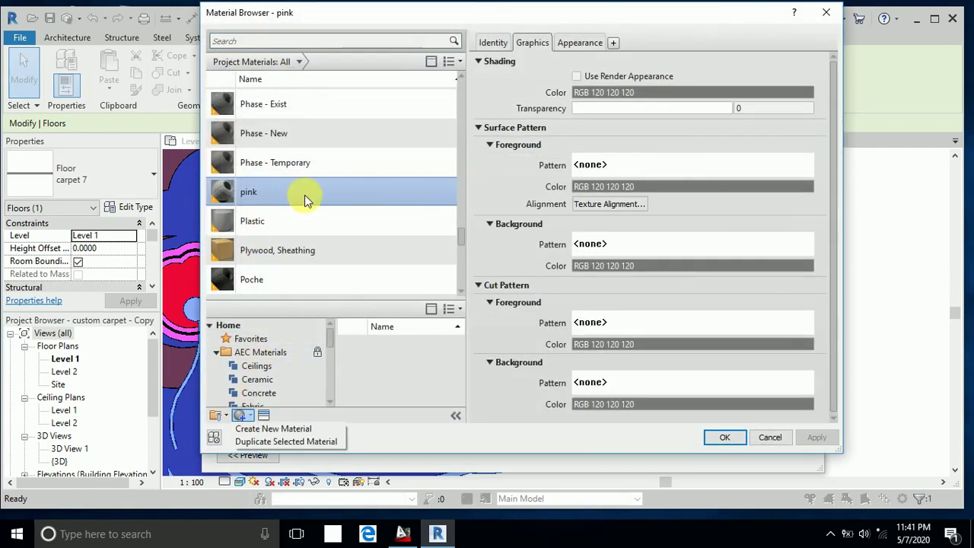
click(280, 429)
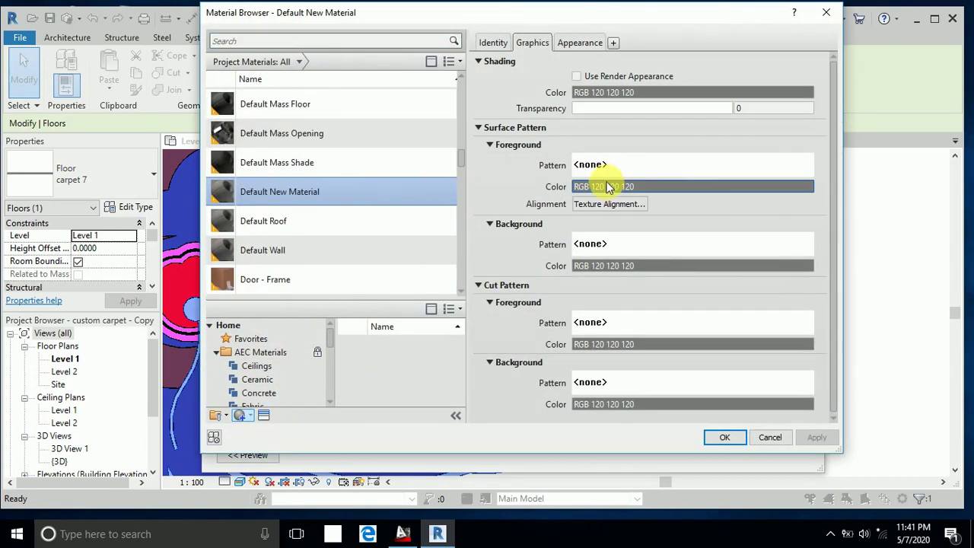
Colour Default New Material black (RGB 0 0 0) and assign it to the structure layer.
click(589, 46)
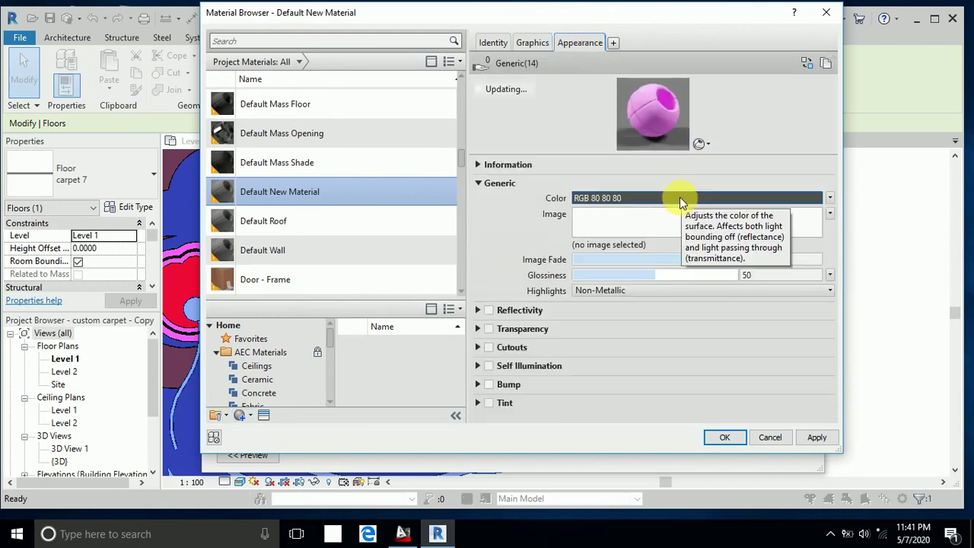
click(679, 198)
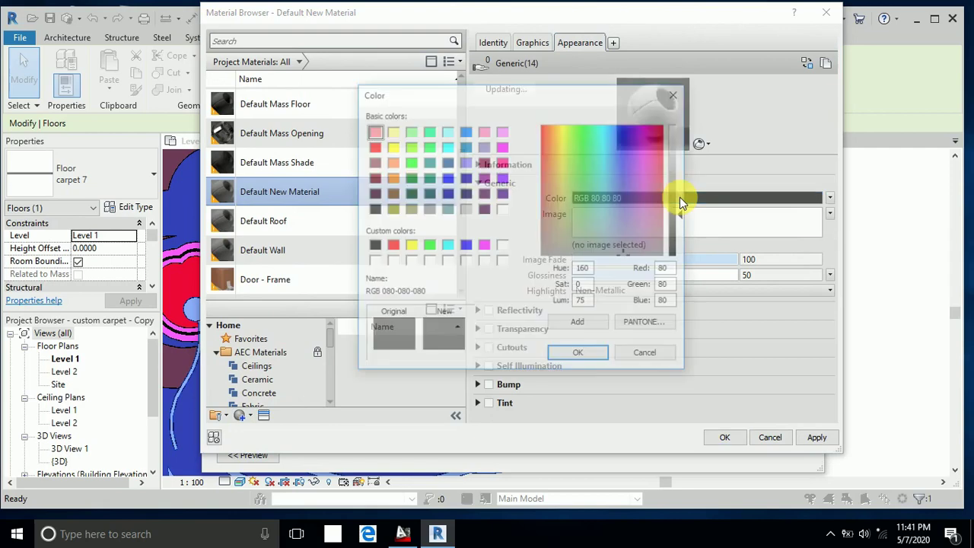
drag(687, 217, 687, 261)
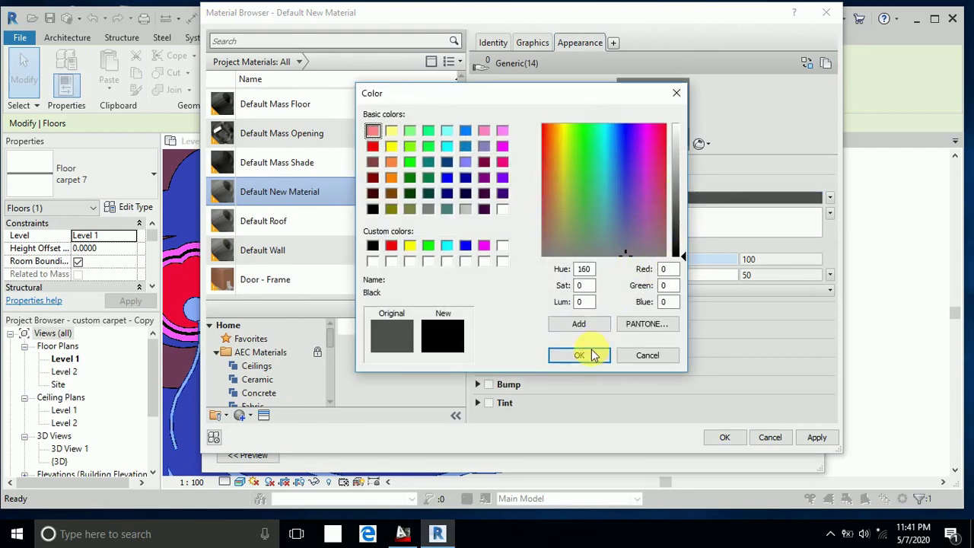
key(Return)
click(731, 438)
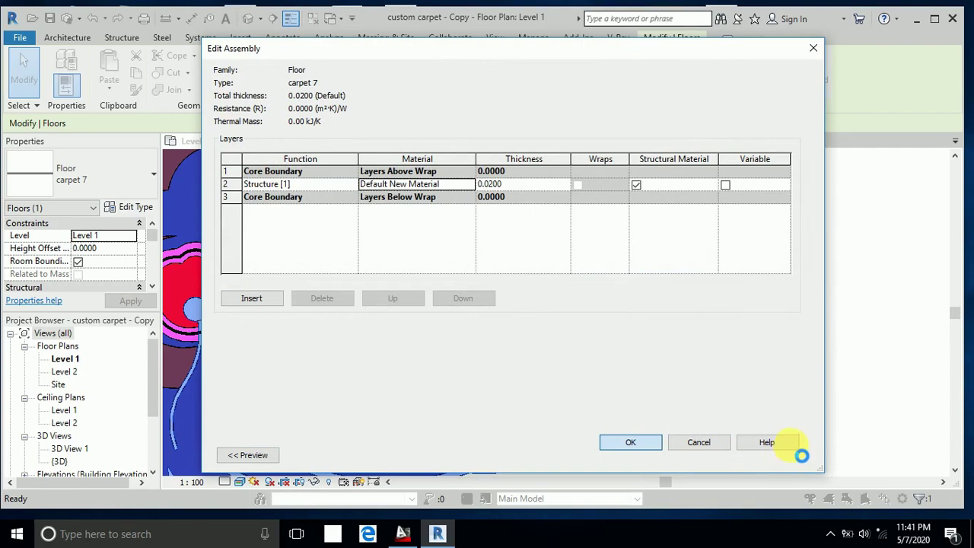
key(Return)
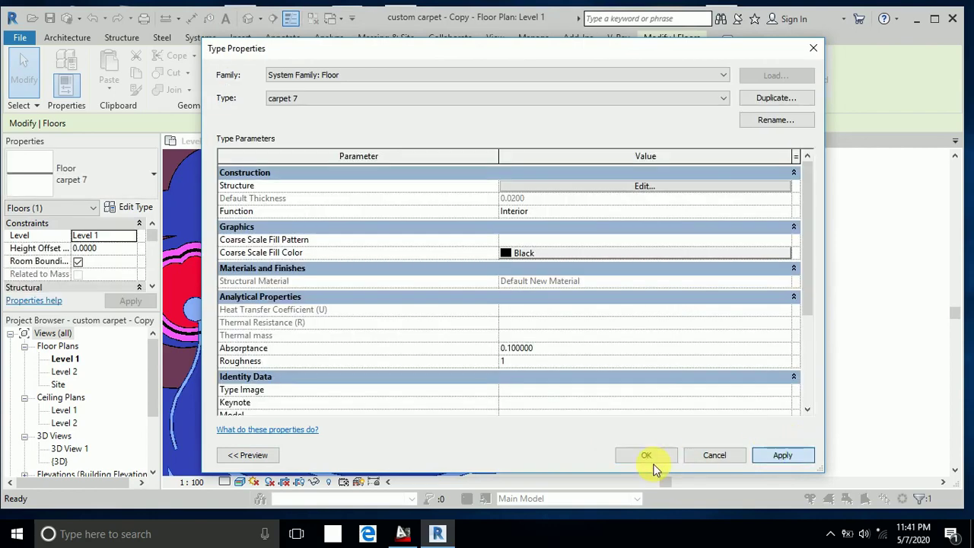
Apply the carpet 7 type settings and zoom out until the furnished room appears.
click(655, 455)
click(723, 358)
scroll(700, 295, down, 2)
scroll(700, 296, down, 1)
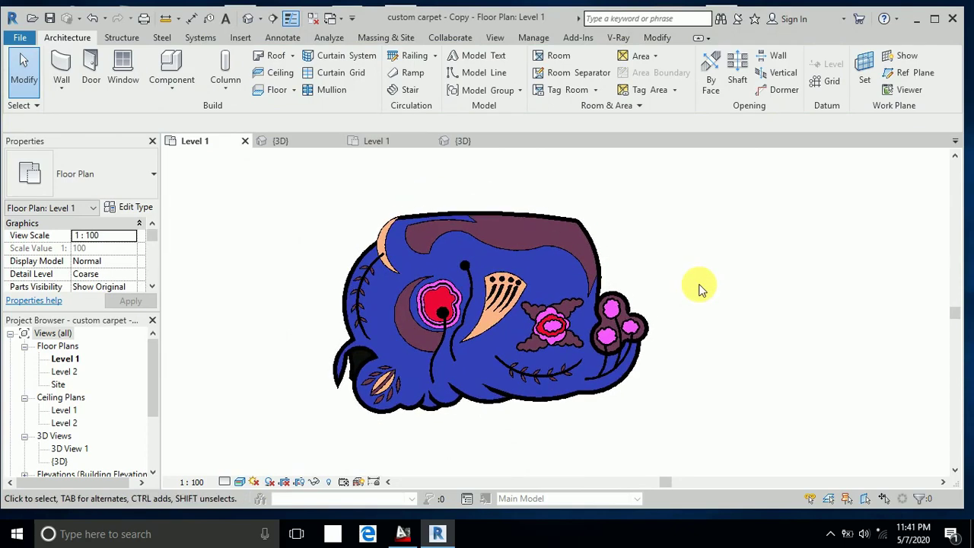
scroll(539, 352, up, 1)
scroll(685, 299, down, 3)
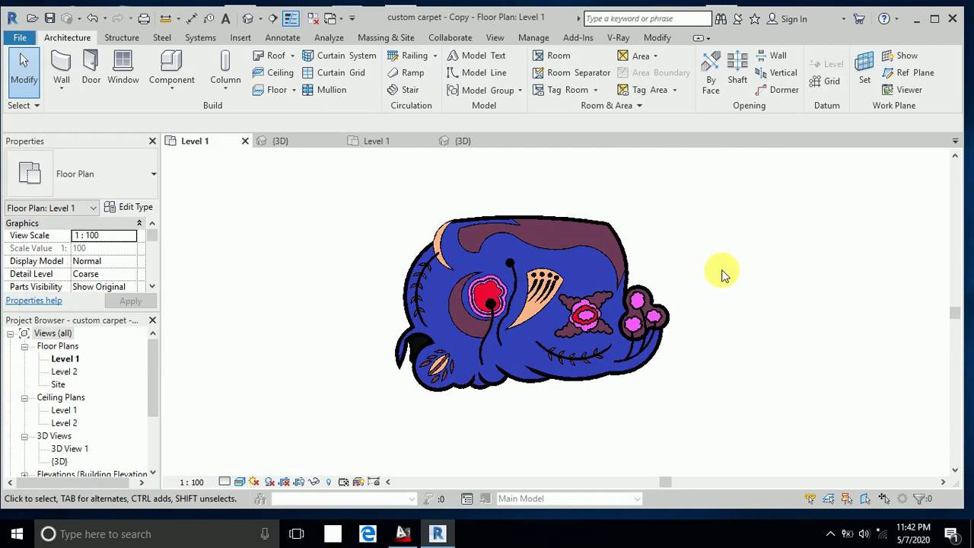
scroll(723, 276, down, 5)
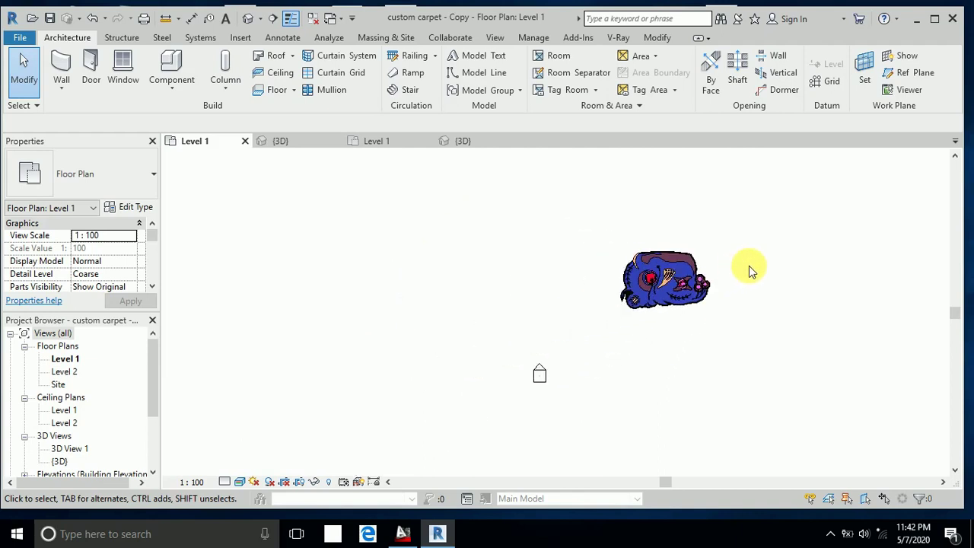
scroll(757, 281, down, 1)
Window-select all 404 carpet elements.
middle_drag(758, 281, 602, 348)
scroll(594, 347, up, 3)
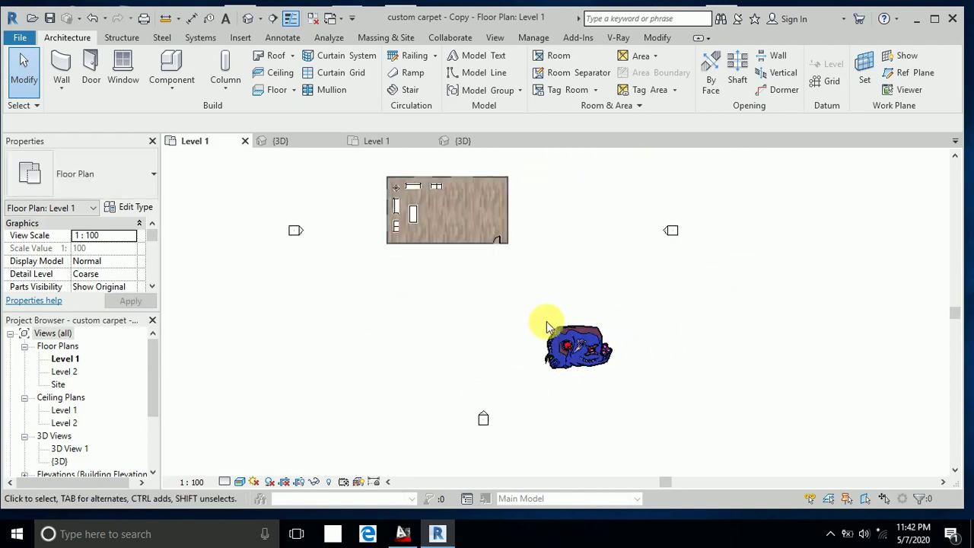
drag(532, 313, 636, 387)
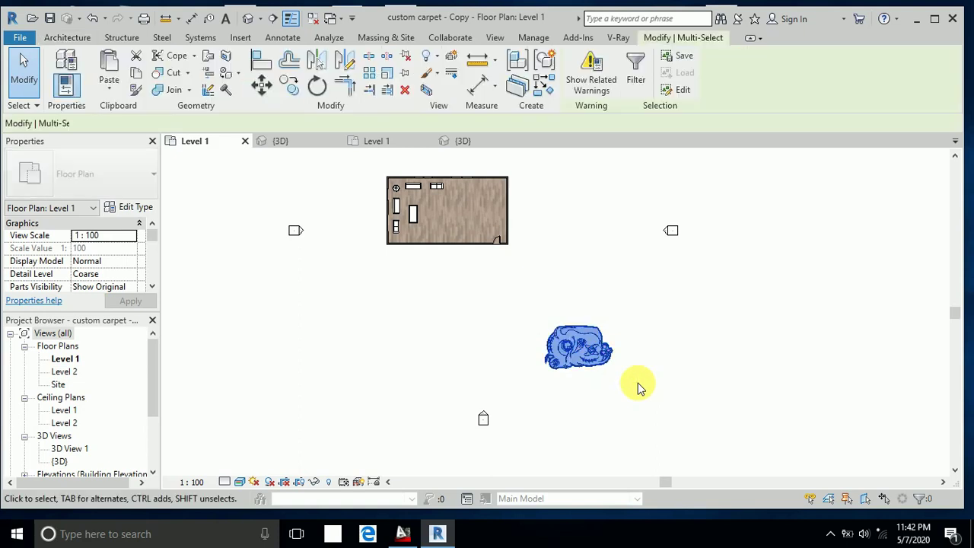
Move the carpet by its centre into the furnished room and open the default 3D view.
click(266, 94)
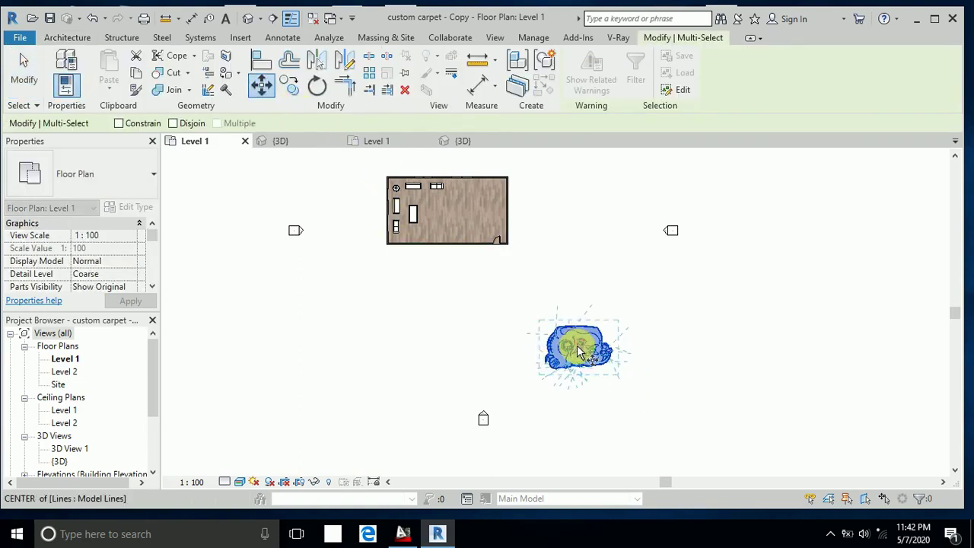
click(579, 351)
scroll(440, 217, up, 3)
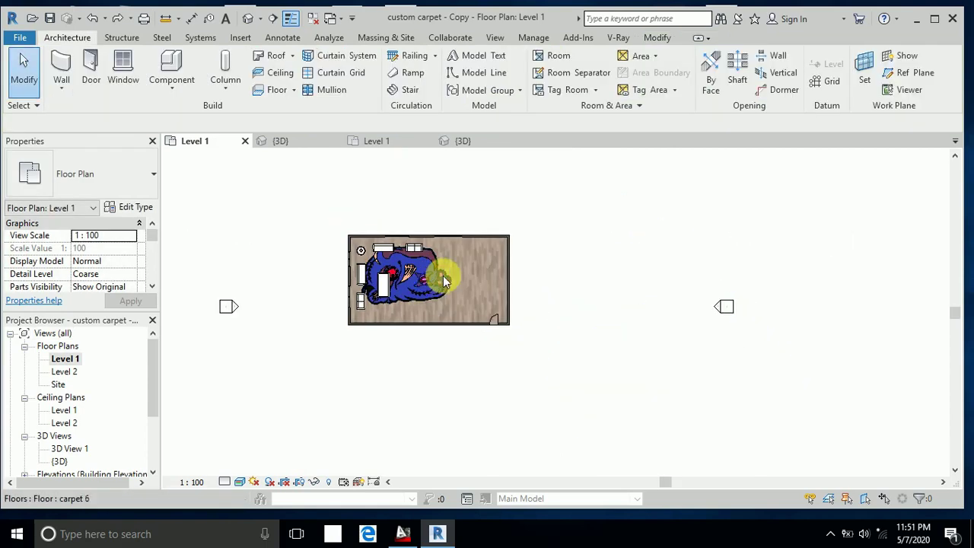
scroll(515, 293, up, 5)
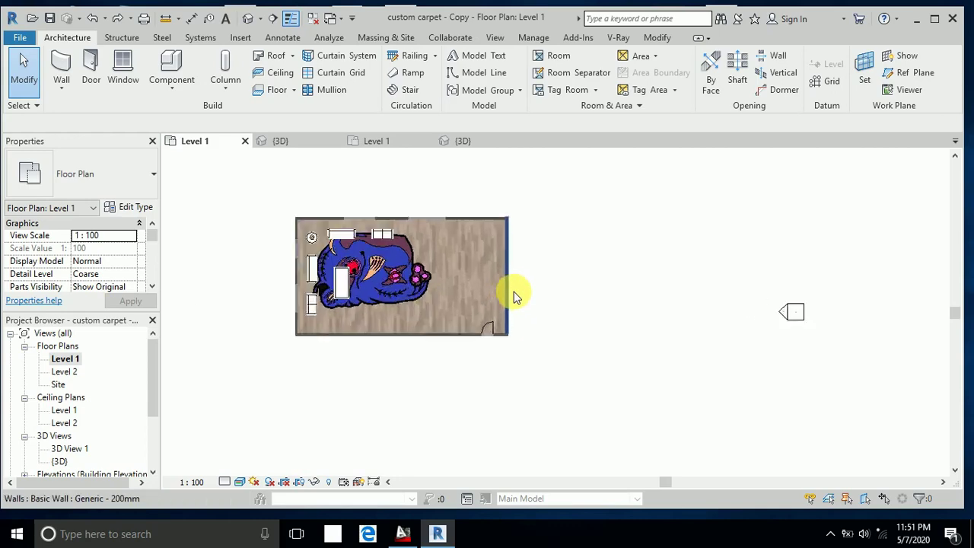
scroll(615, 333, up, 2)
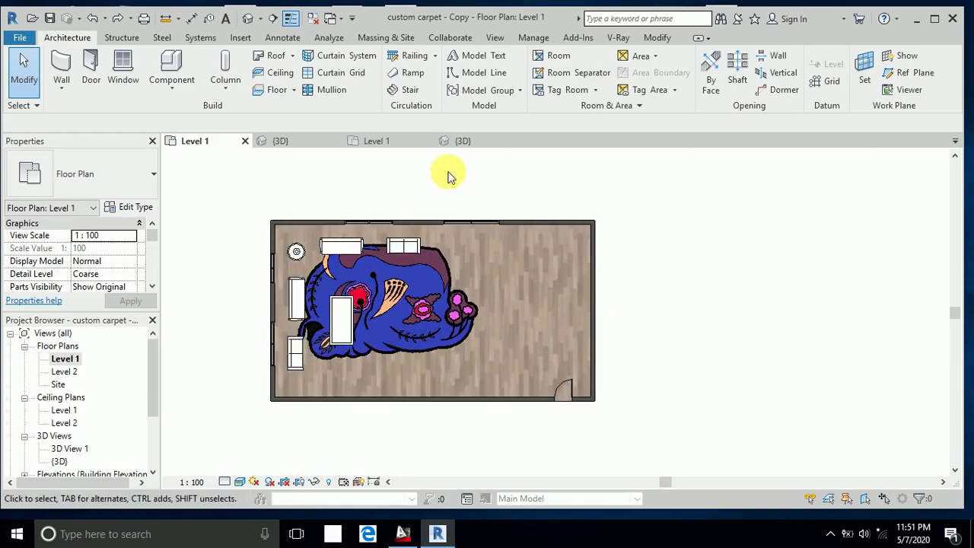
click(250, 19)
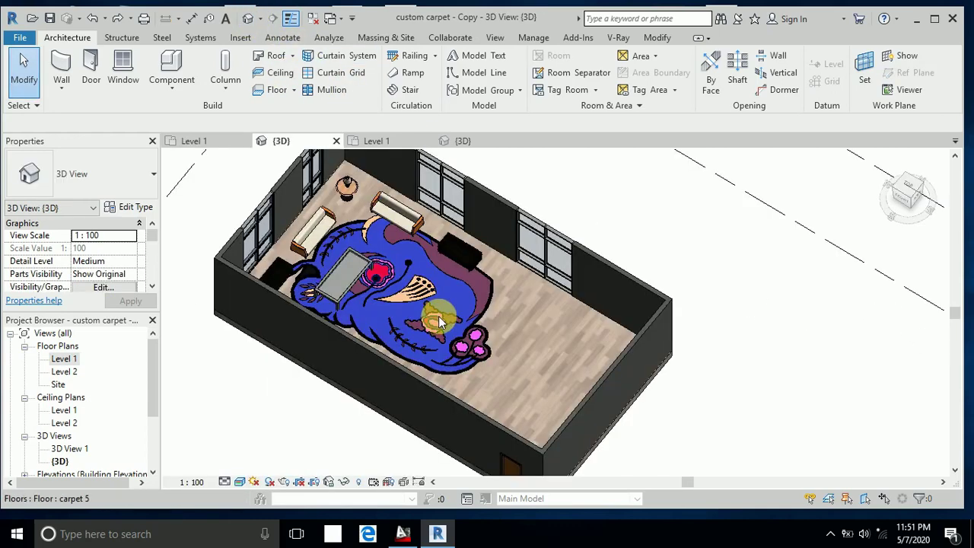
scroll(469, 320, up, 4)
middle_drag(444, 286, 484, 321)
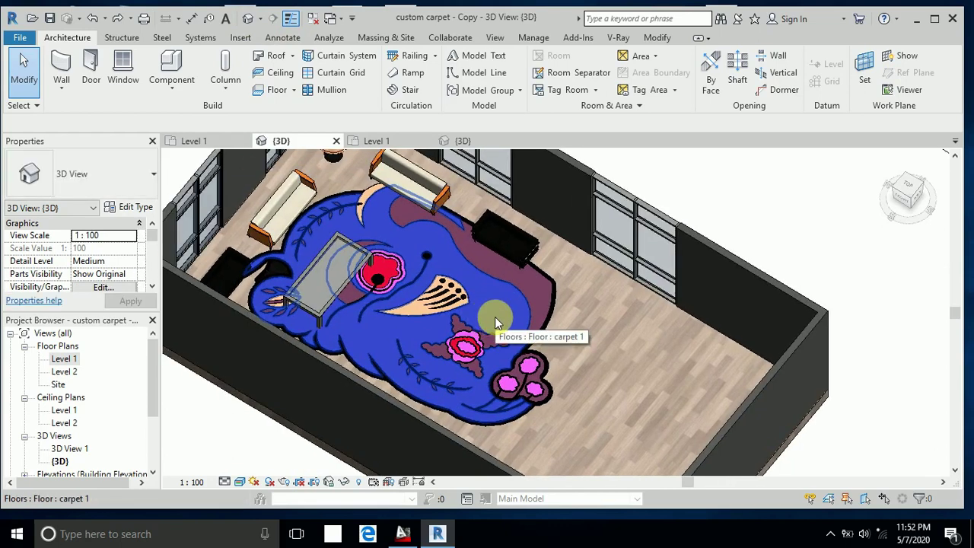
click(494, 317)
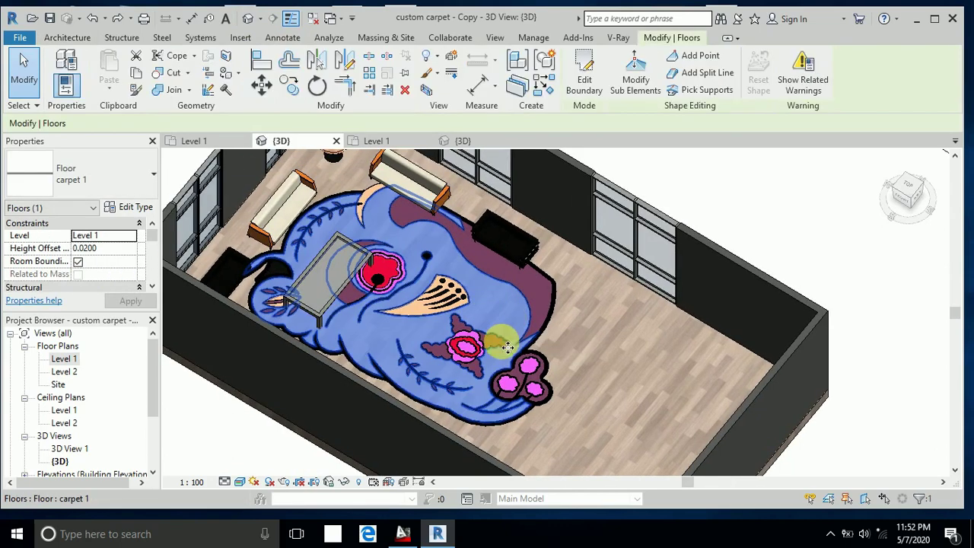
Recolour the carpet 1 material to teal-grey RGB 95 131 128 via its floor type.
click(136, 210)
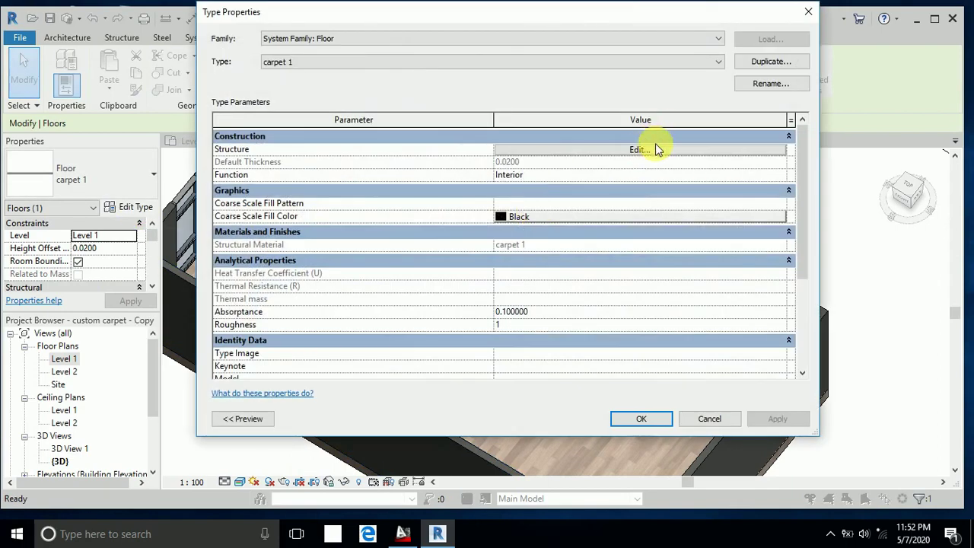
click(639, 149)
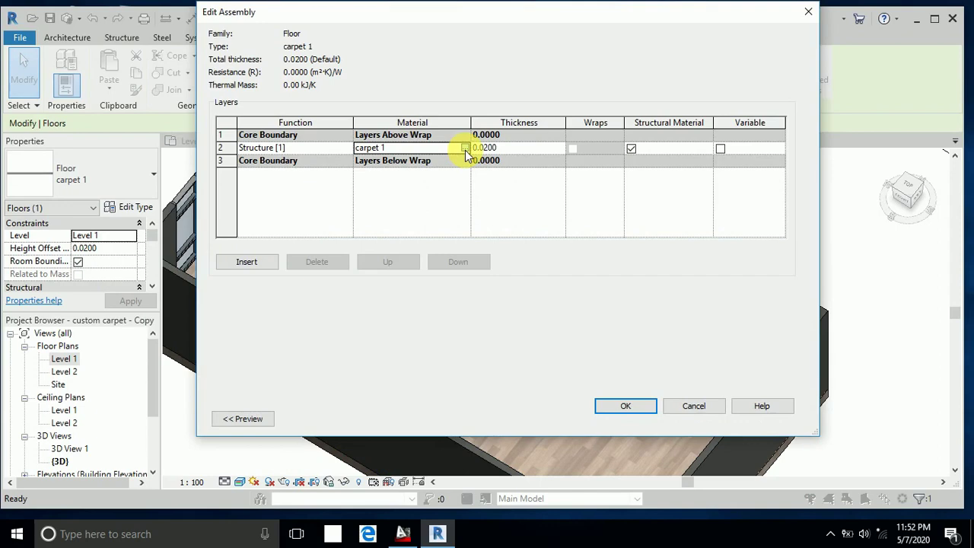
click(464, 148)
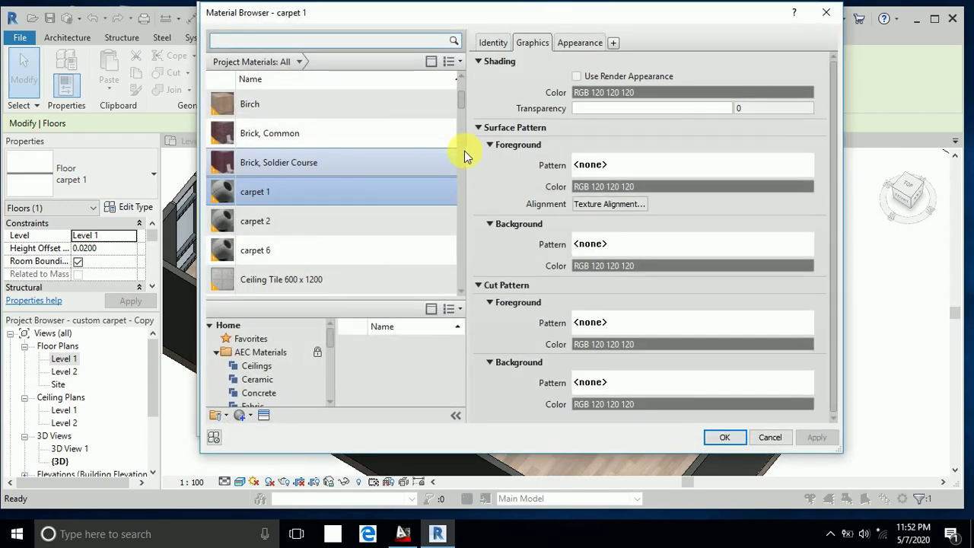
click(579, 43)
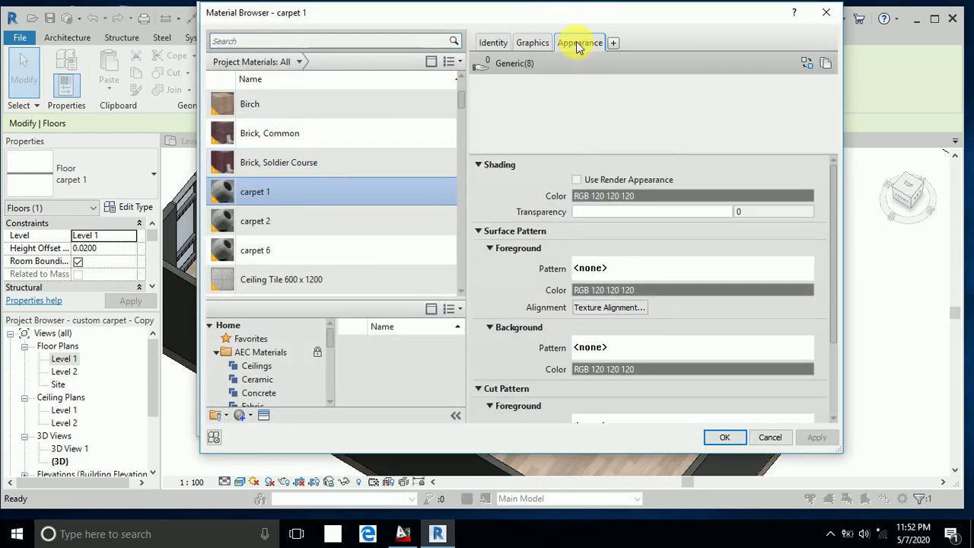
click(685, 201)
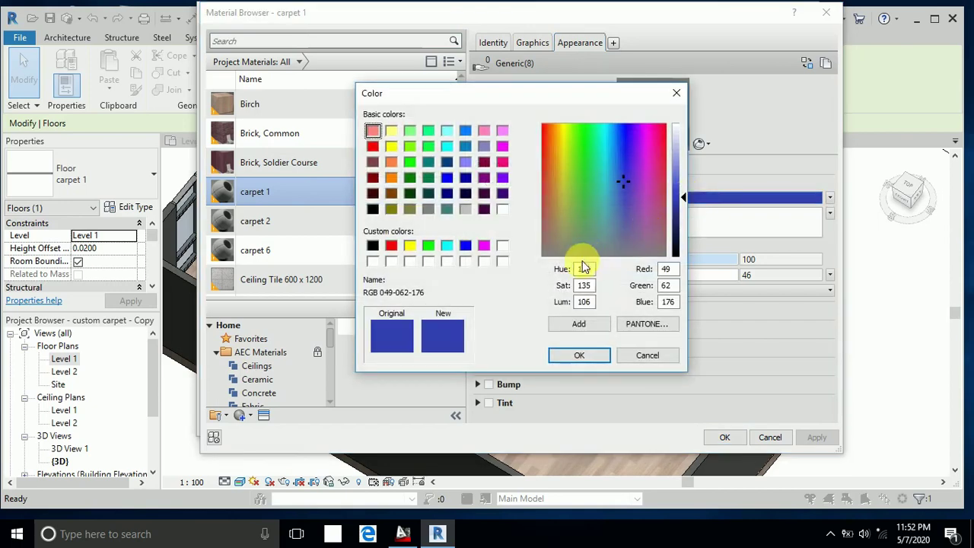
click(603, 237)
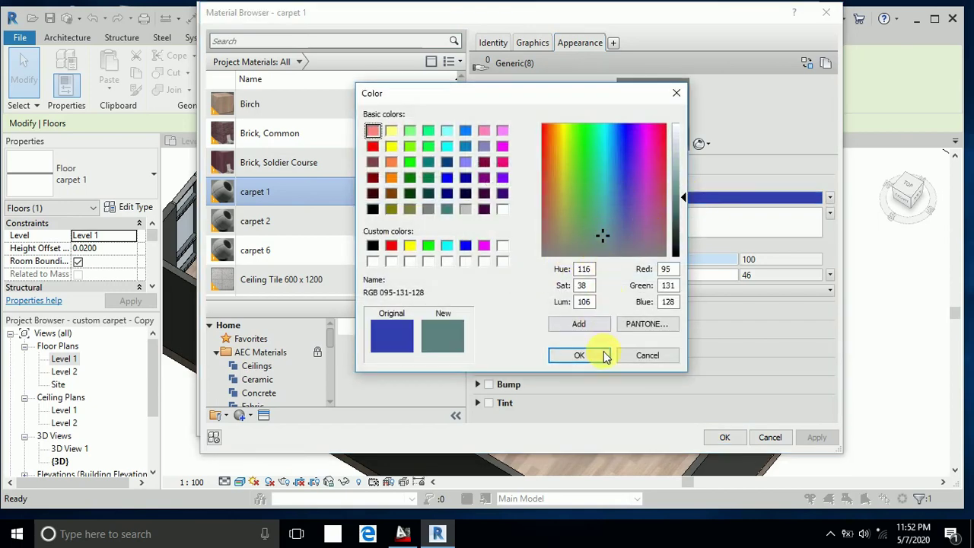
click(579, 355)
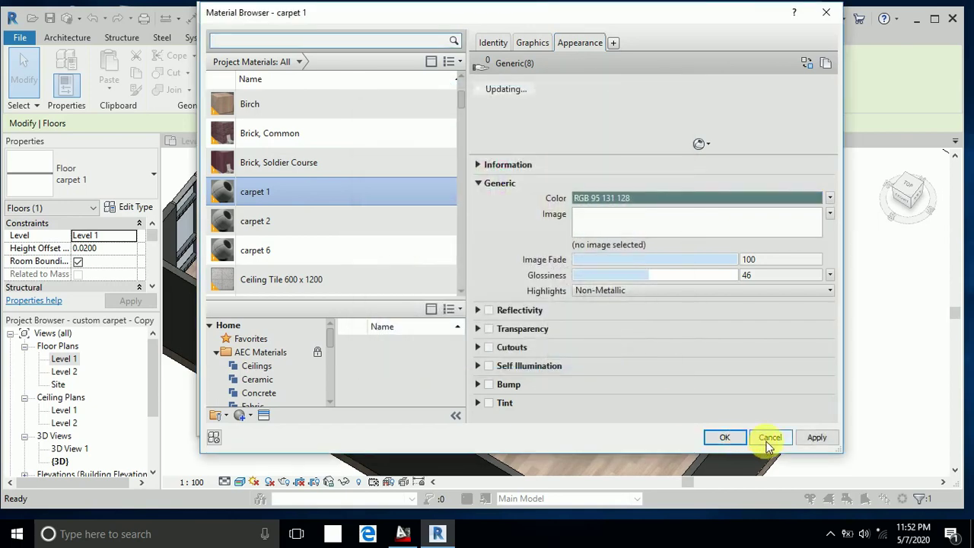
click(718, 436)
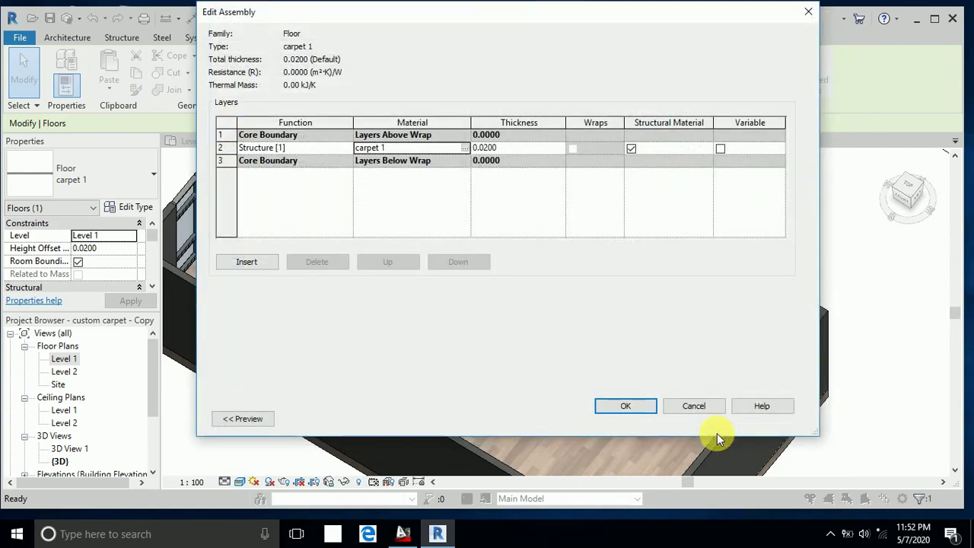
click(625, 405)
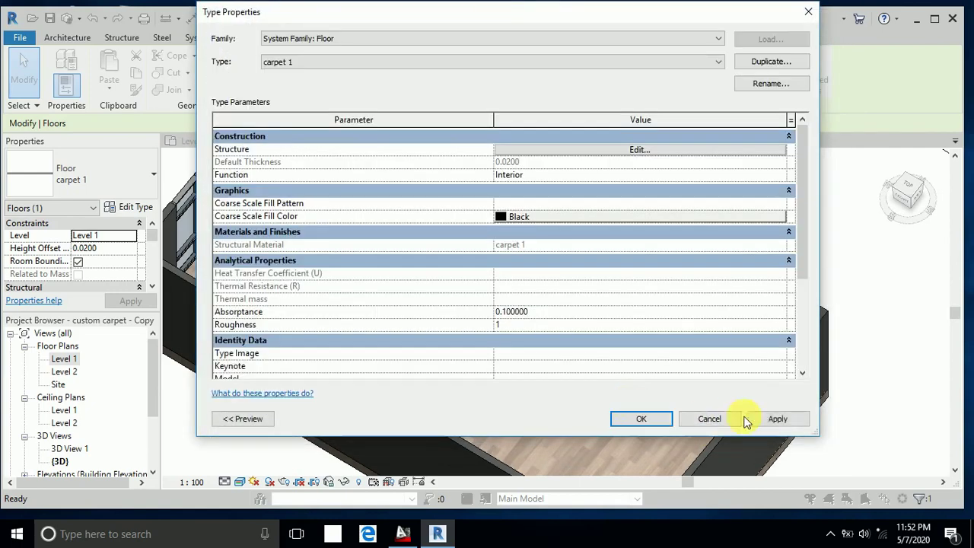
click(642, 419)
Orbit the 3D view around the teal carpet, then switch to the Level 1 floor plan.
click(840, 274)
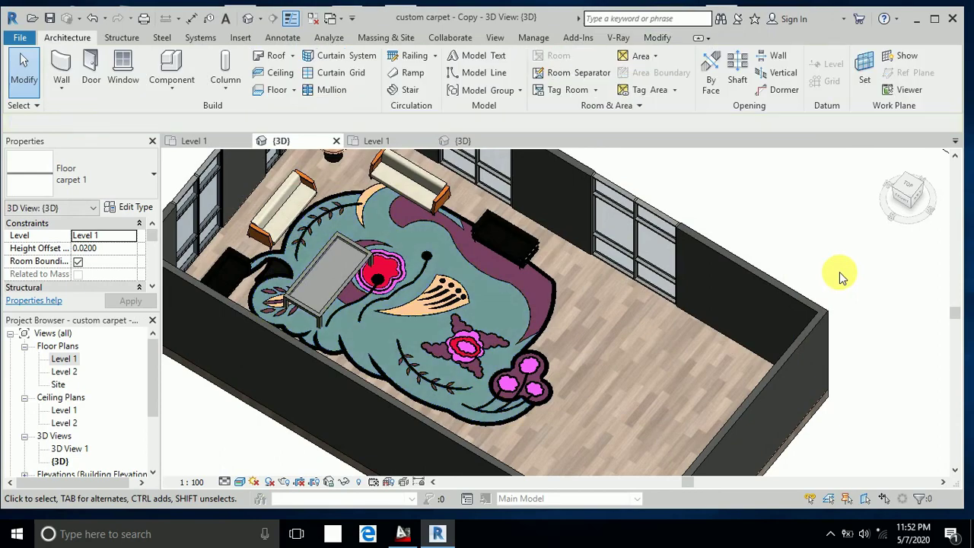
shift+middle_drag(750, 243, 507, 318)
scroll(484, 316, down, 2)
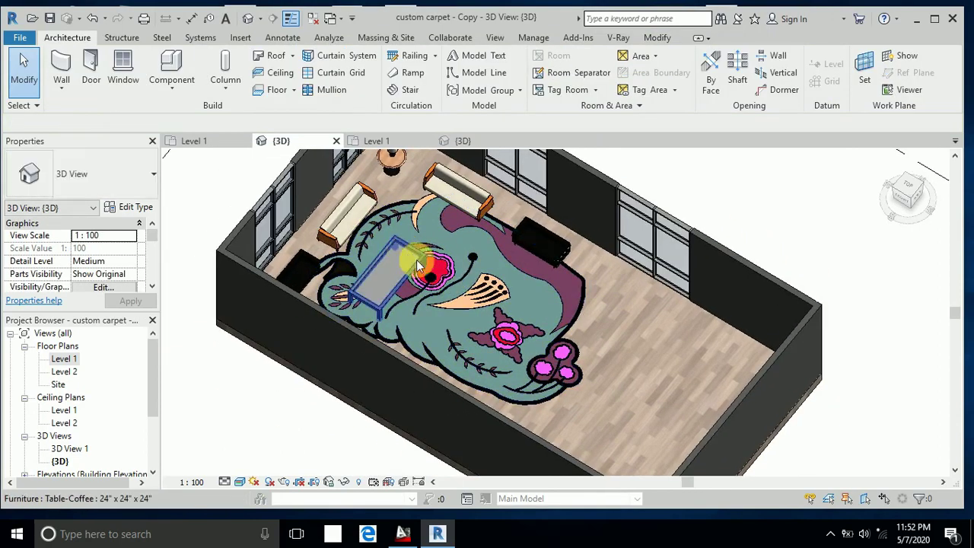
scroll(466, 315, down, 2)
shift+middle_drag(445, 314, 430, 282)
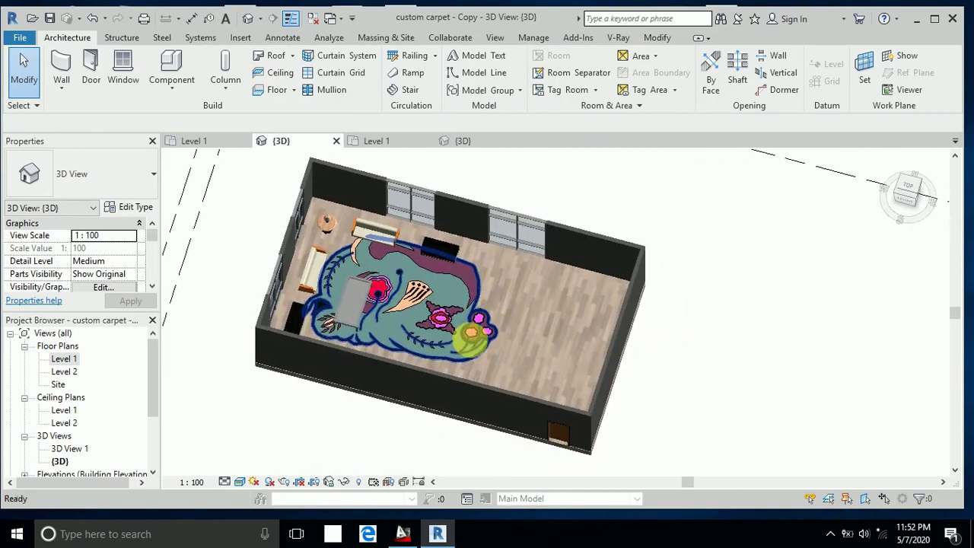
scroll(428, 280, up, 2)
shift+middle_drag(407, 321, 342, 281)
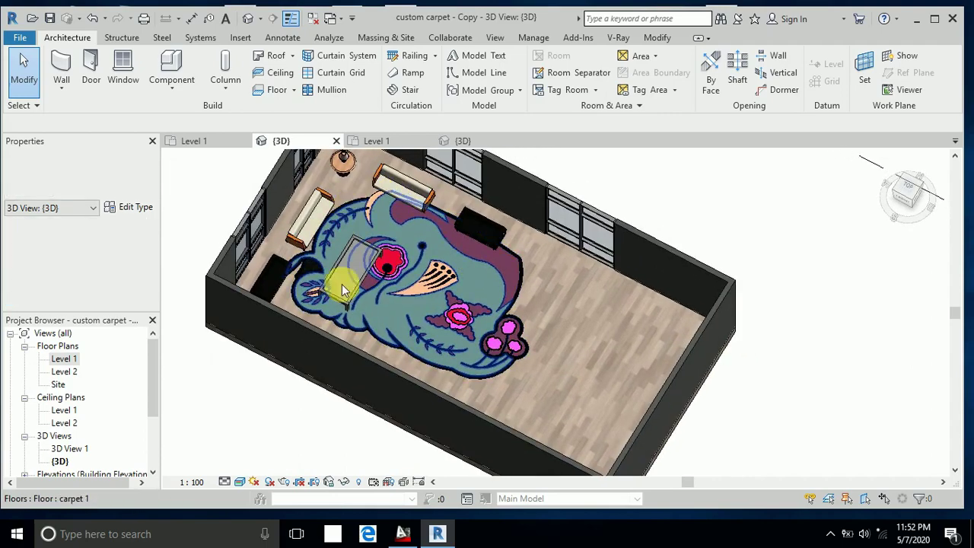
shift+middle_drag(463, 295, 504, 396)
scroll(528, 333, up, 3)
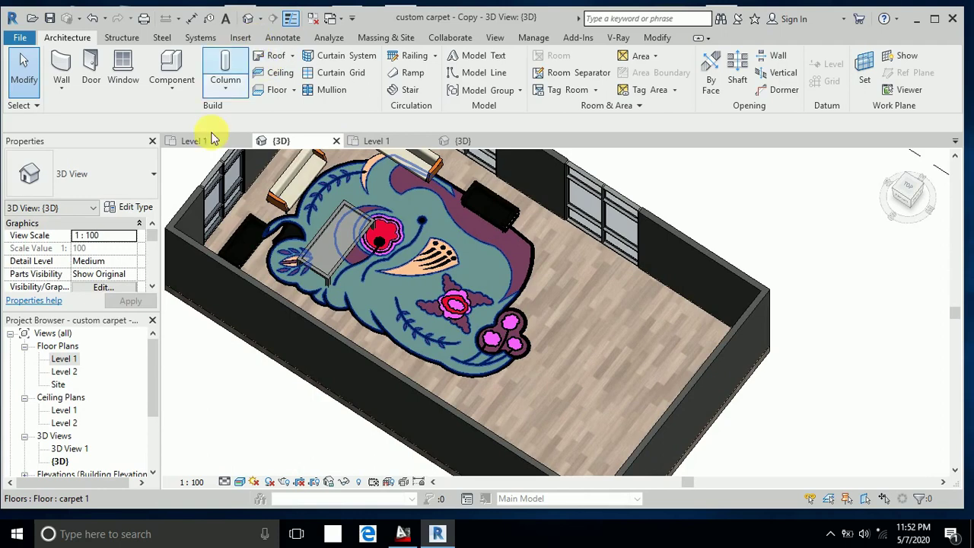
double_click(64, 358)
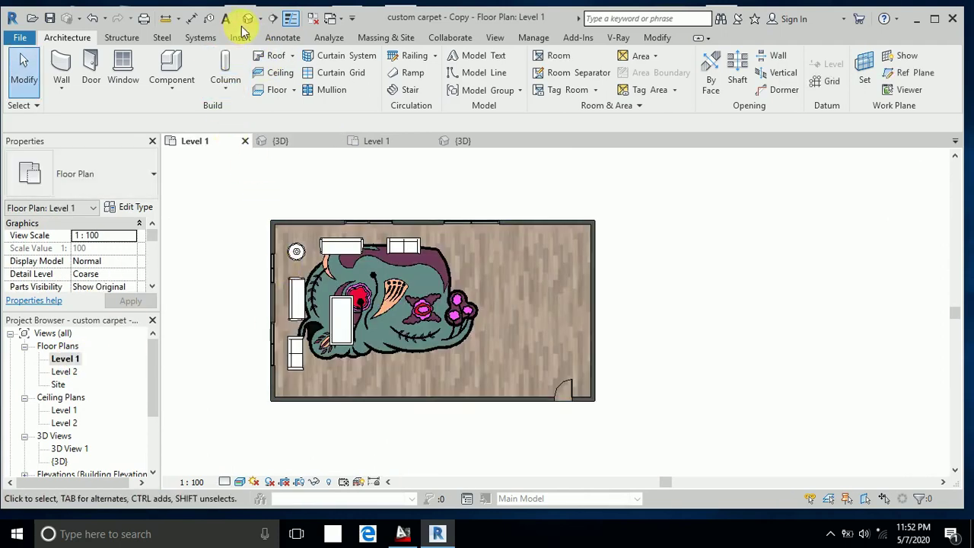
Place a perspective camera near the door aimed at the room's far corner.
click(260, 19)
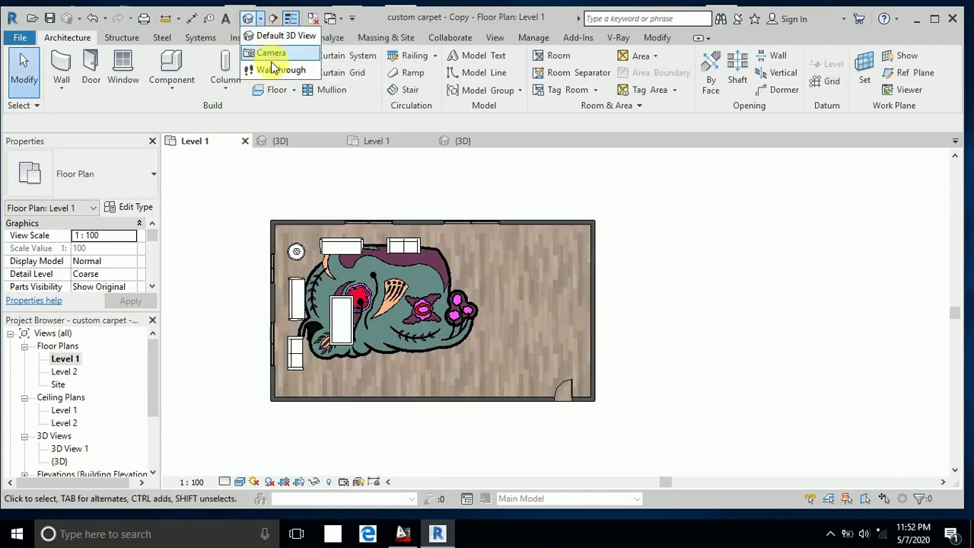
click(272, 54)
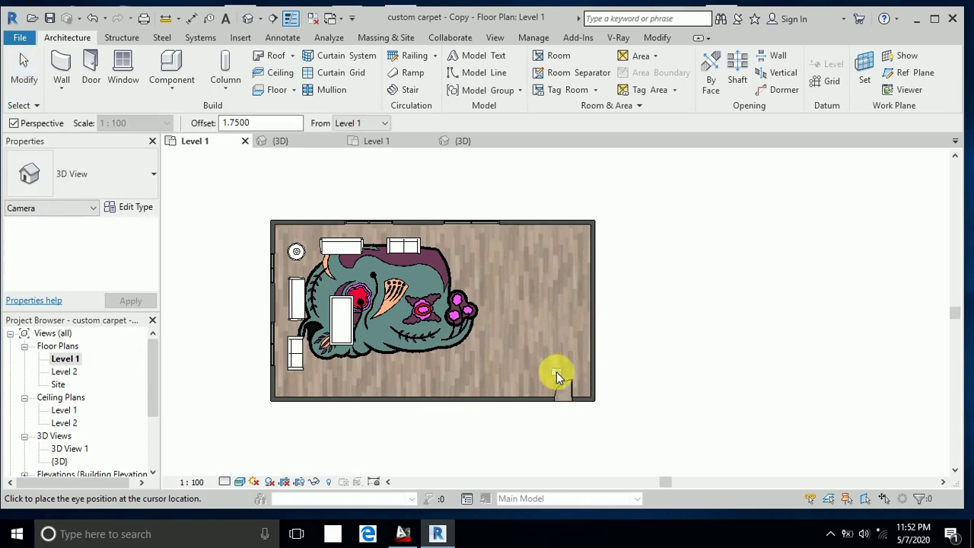
click(556, 373)
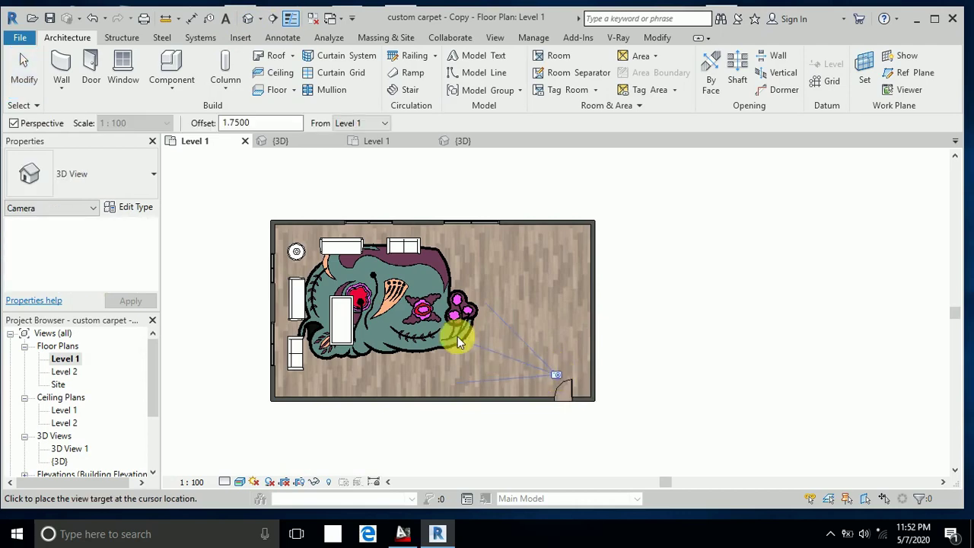
click(261, 217)
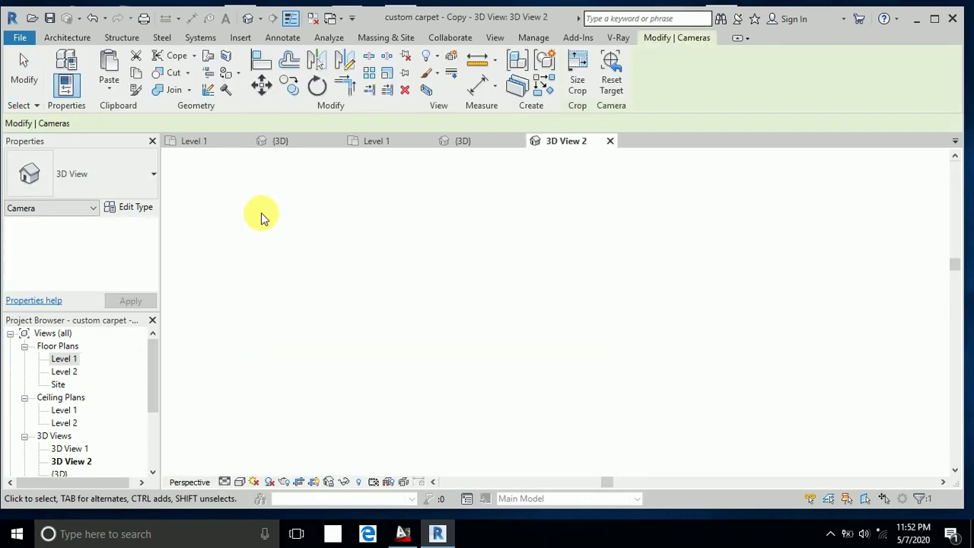
Extend 3D View 2's crop downward and leftward and set Realistic visual style.
scroll(333, 277, down, 1)
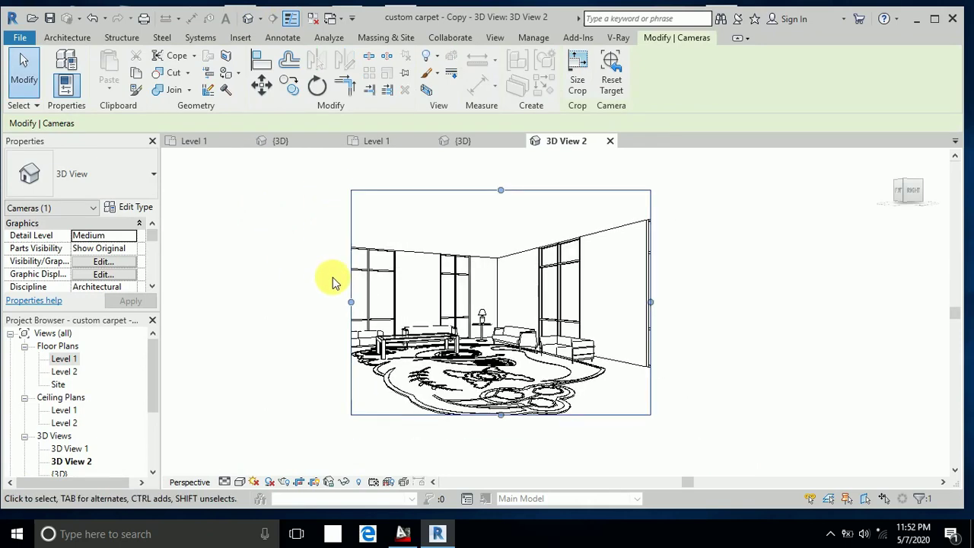
scroll(501, 415, up, 1)
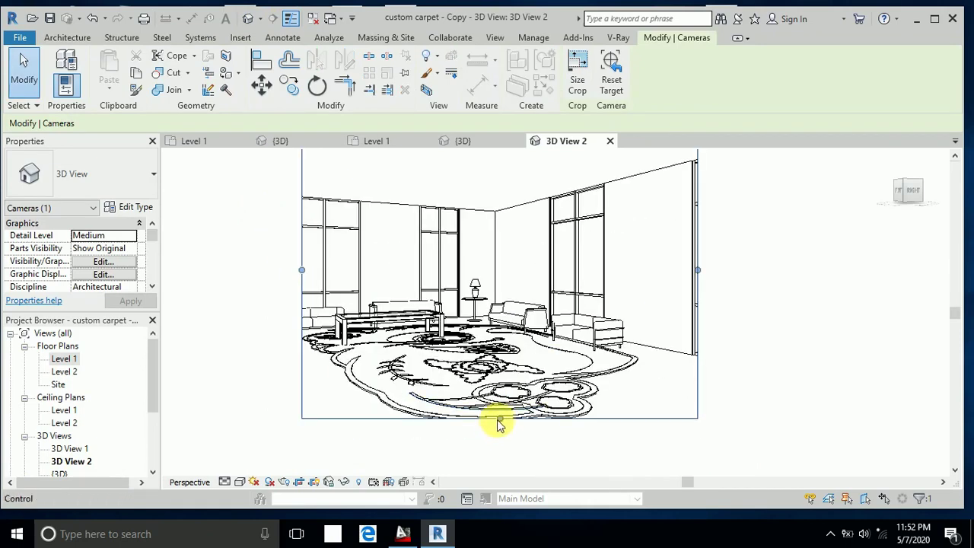
drag(504, 427, 509, 430)
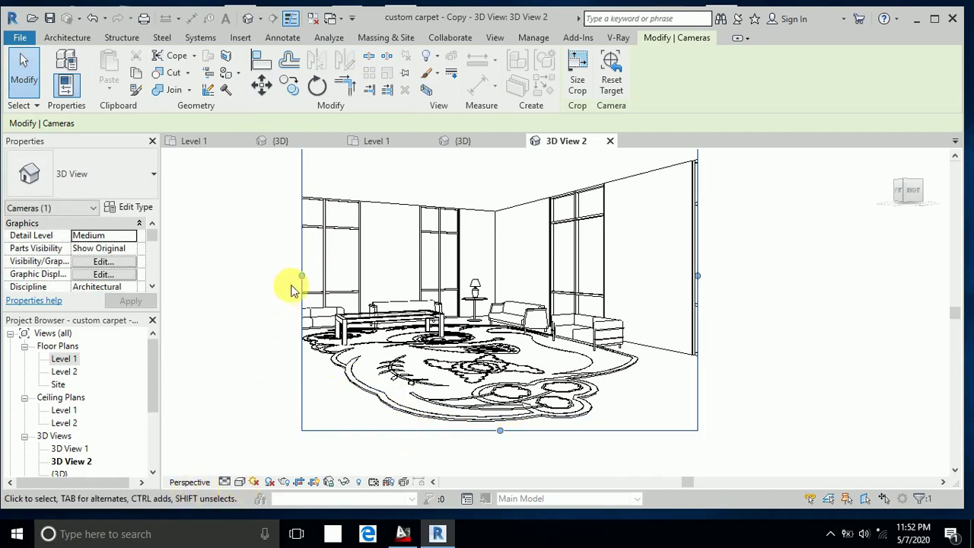
drag(301, 275, 276, 278)
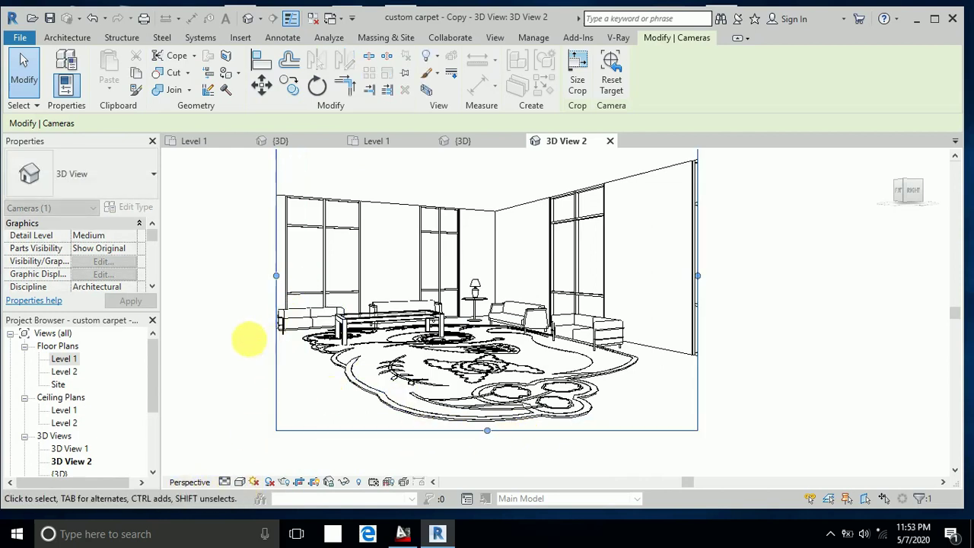
click(239, 482)
click(254, 449)
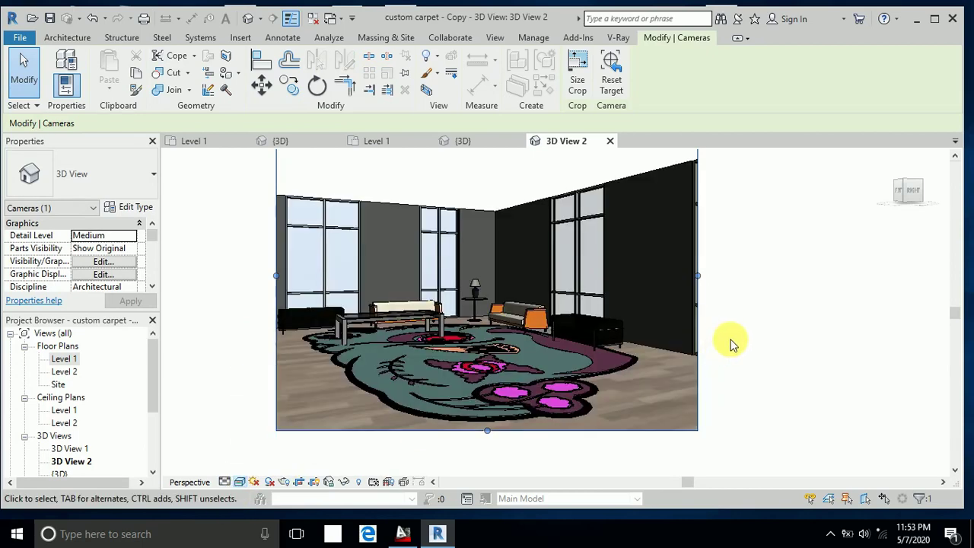
mouse_move(730, 346)
middle_down()
mouse_move(741, 363)
mouse_move(733, 354)
middle_up()
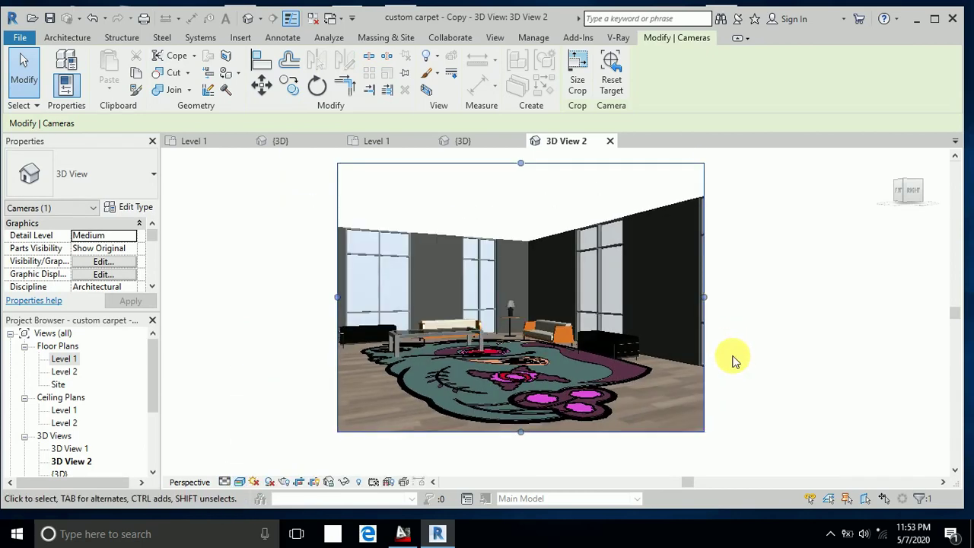